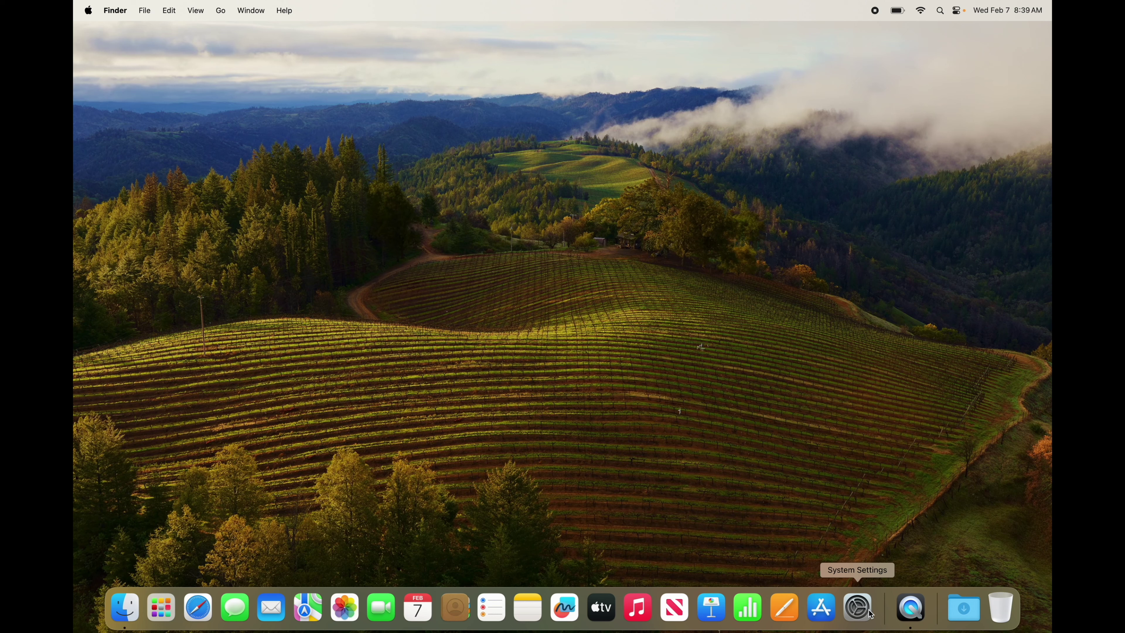
- Open System Settings and begin a settings search
click(858, 606)
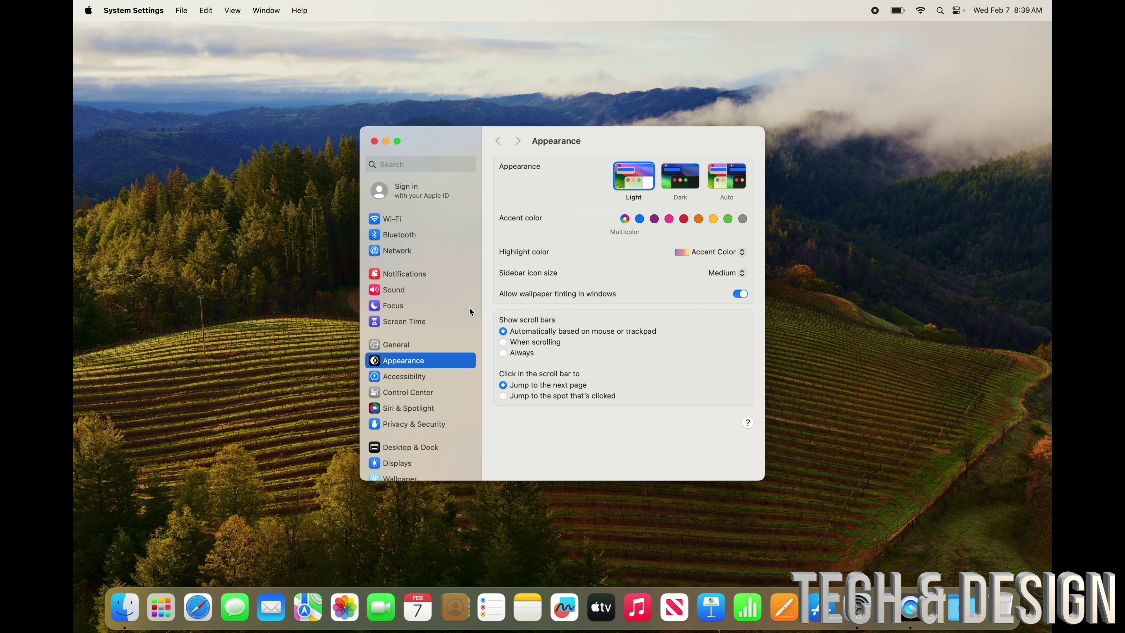
click(401, 165)
text(soun)
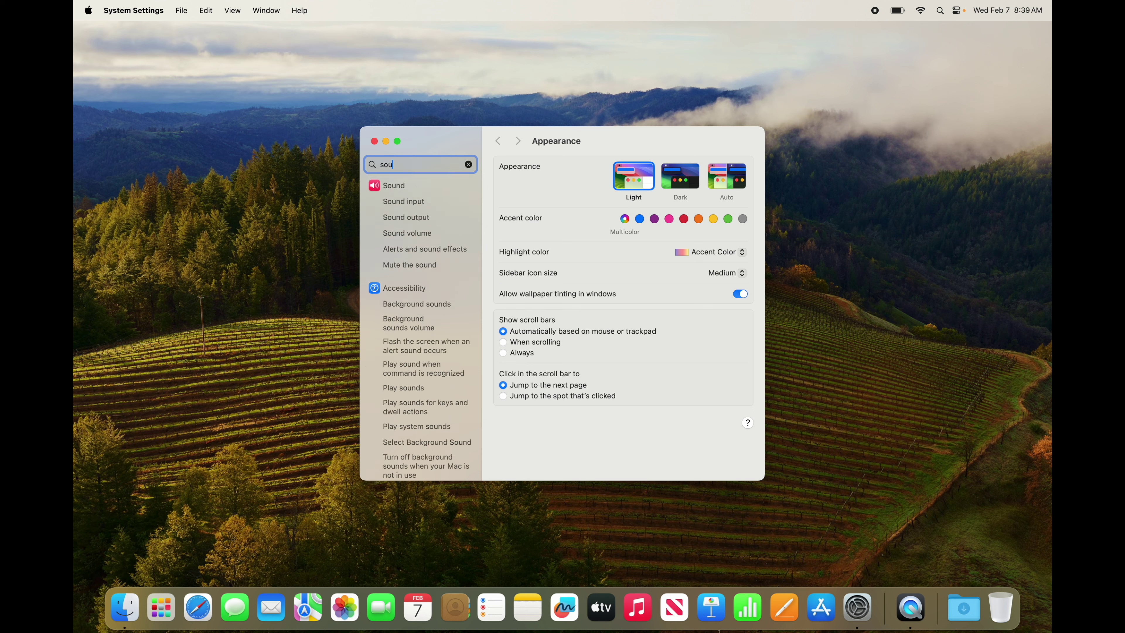
key(BackSpace)
key(BackSpace)
key(BackSpace)
key(BackSpace)
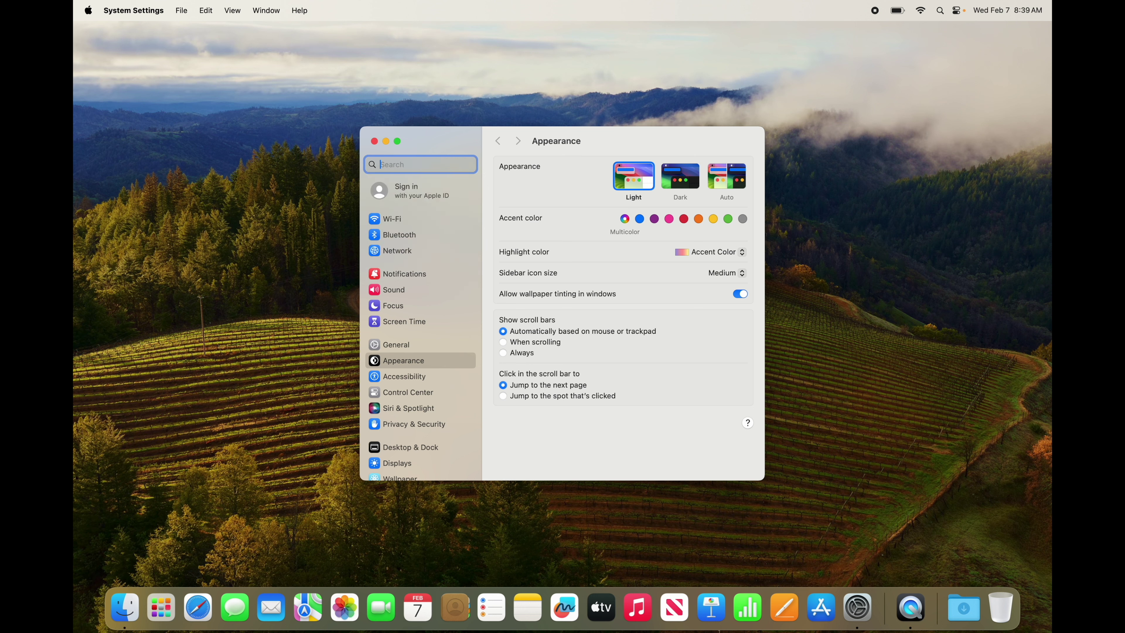
- Search the settings for "track" and open the main Trackpad settings
text(track)
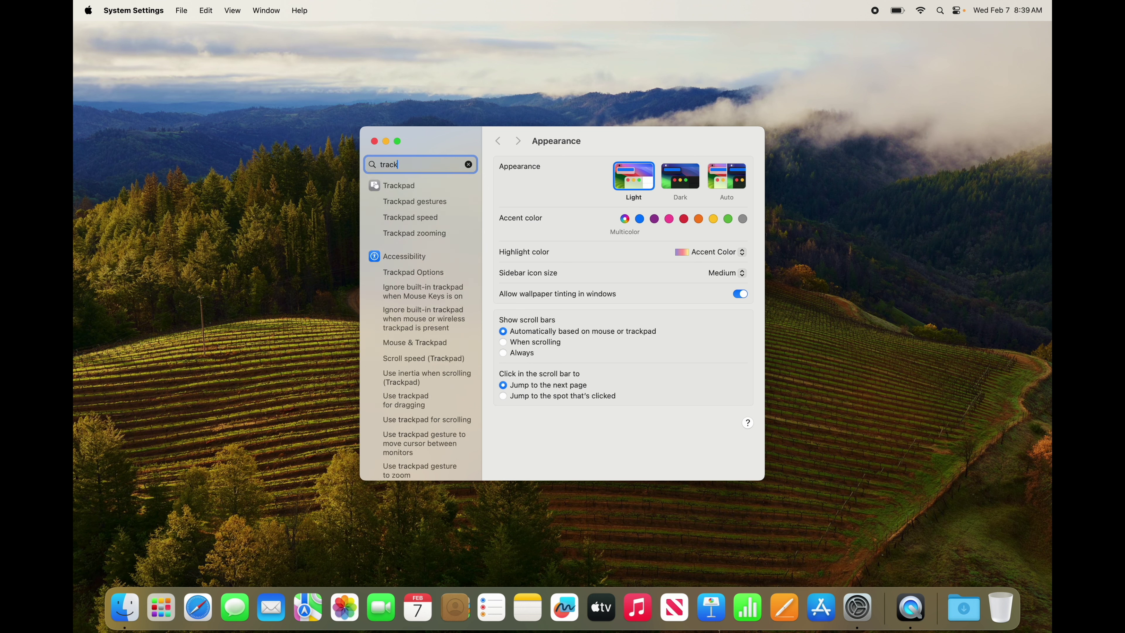
click(389, 188)
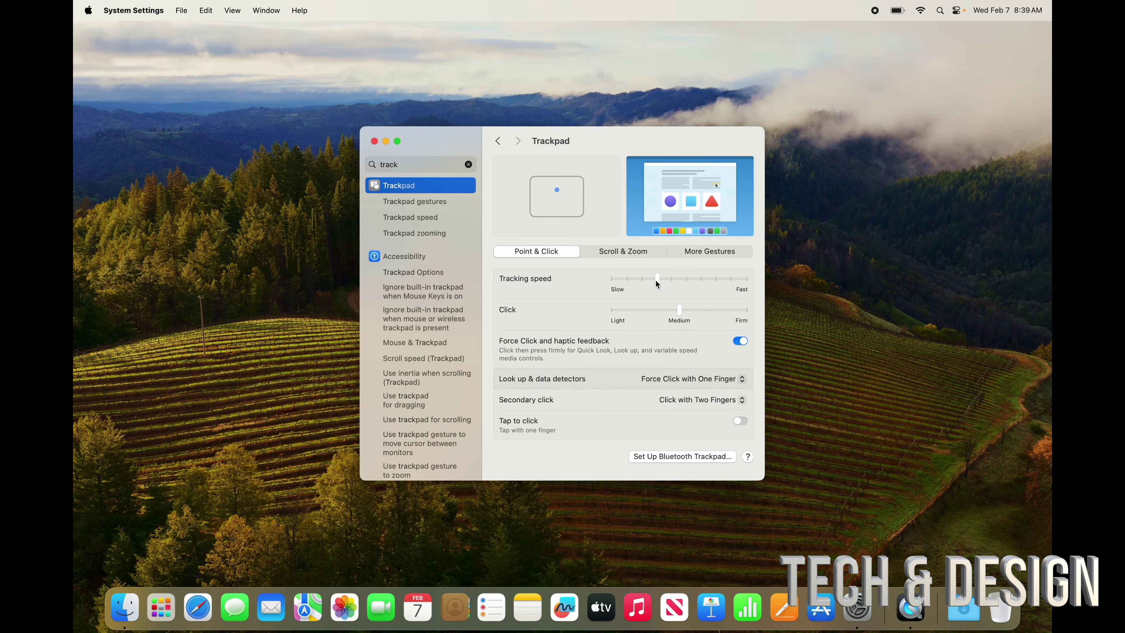
- Set the trackpad's tracking speed to the fastest value and turn on Tap to click
drag(657, 280, 751, 284)
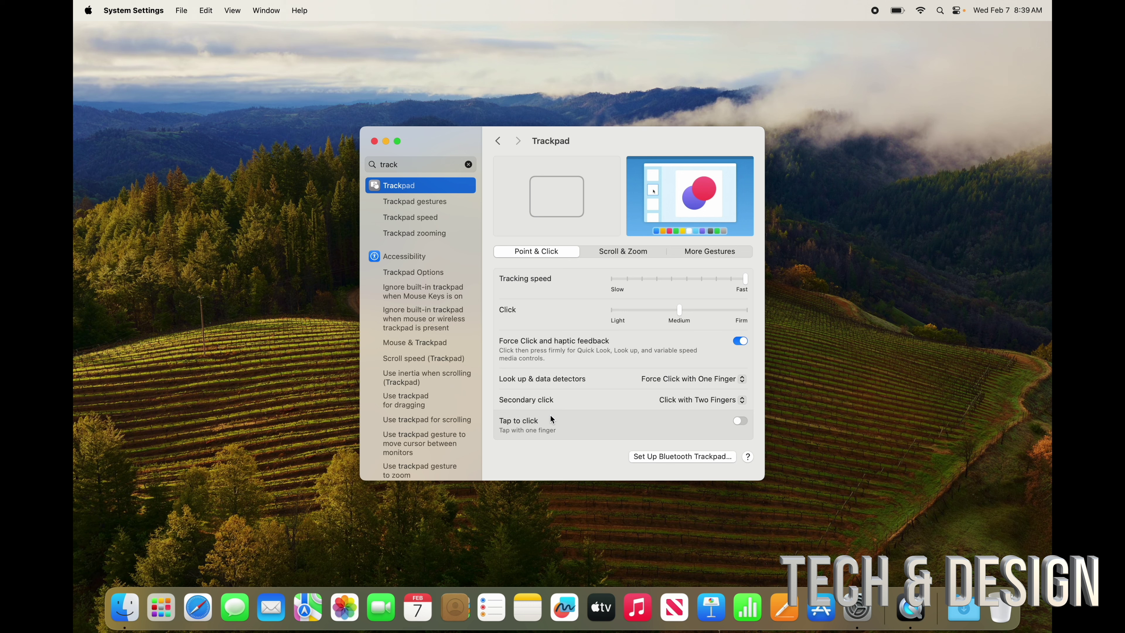
click(745, 424)
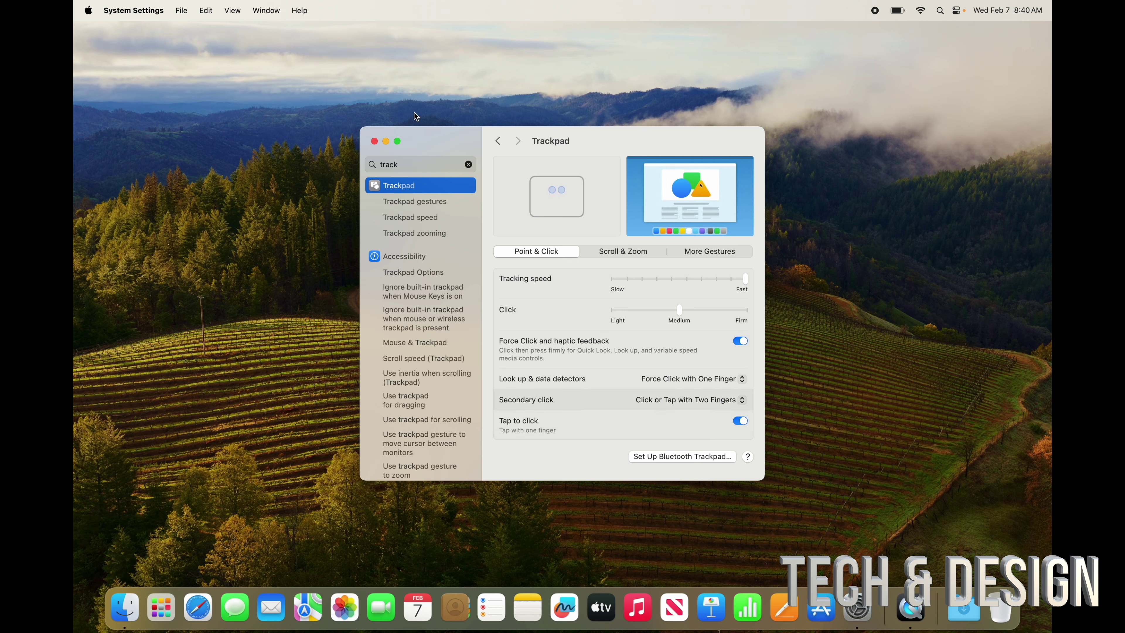
- Try out moving the settings window and opening the context menu of the empty desktop with a secondary click
mouse_move(452, 145)
mouse_down()
mouse_move(410, 131)
mouse_move(469, 150)
mouse_up()
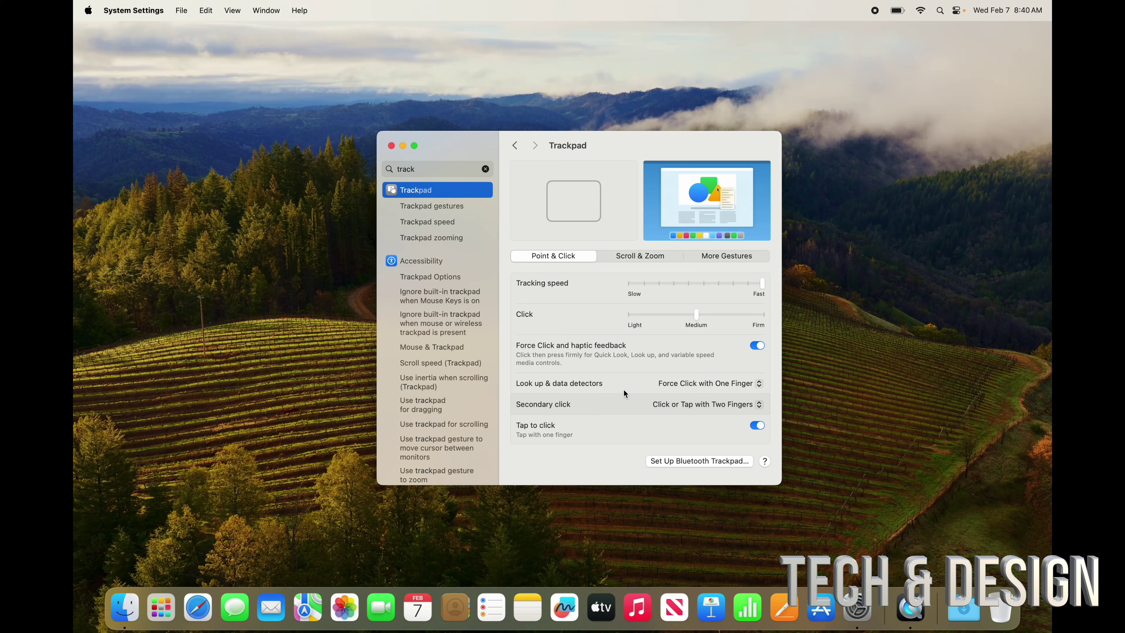
right_click(883, 229)
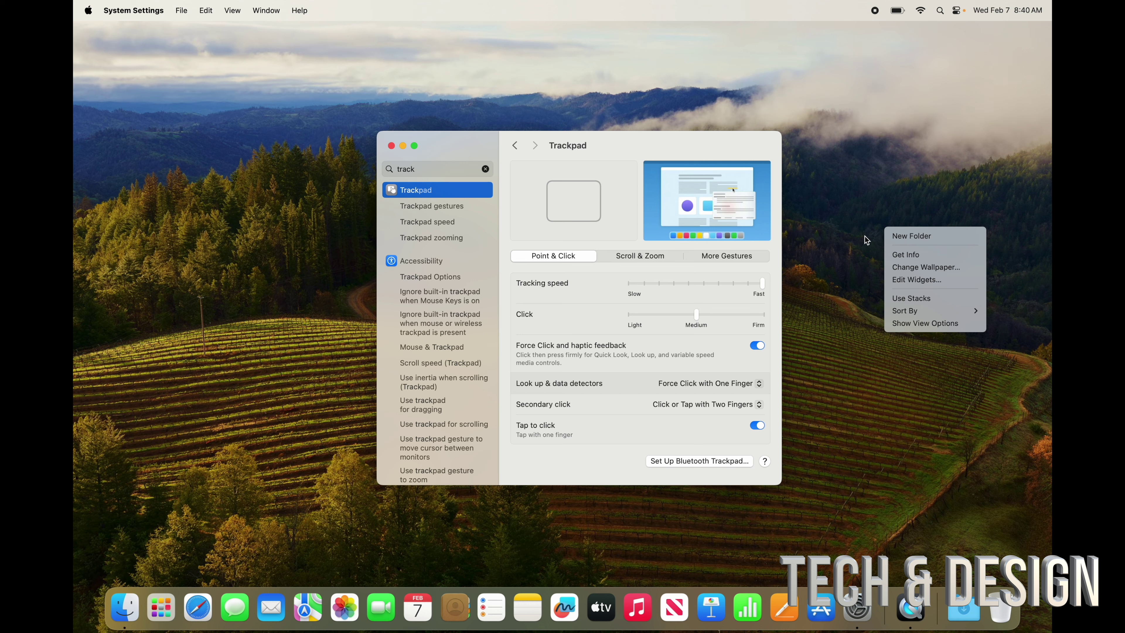
drag(605, 144, 516, 120)
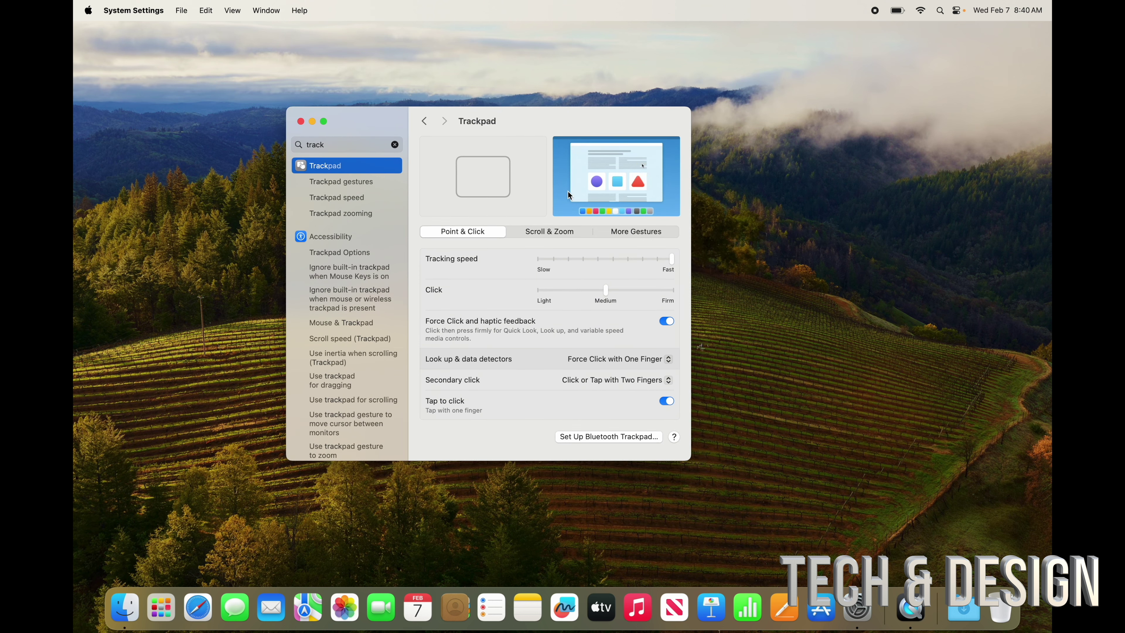
- Review the trackpad's Scroll & Zoom options and its More Gestures options
click(544, 231)
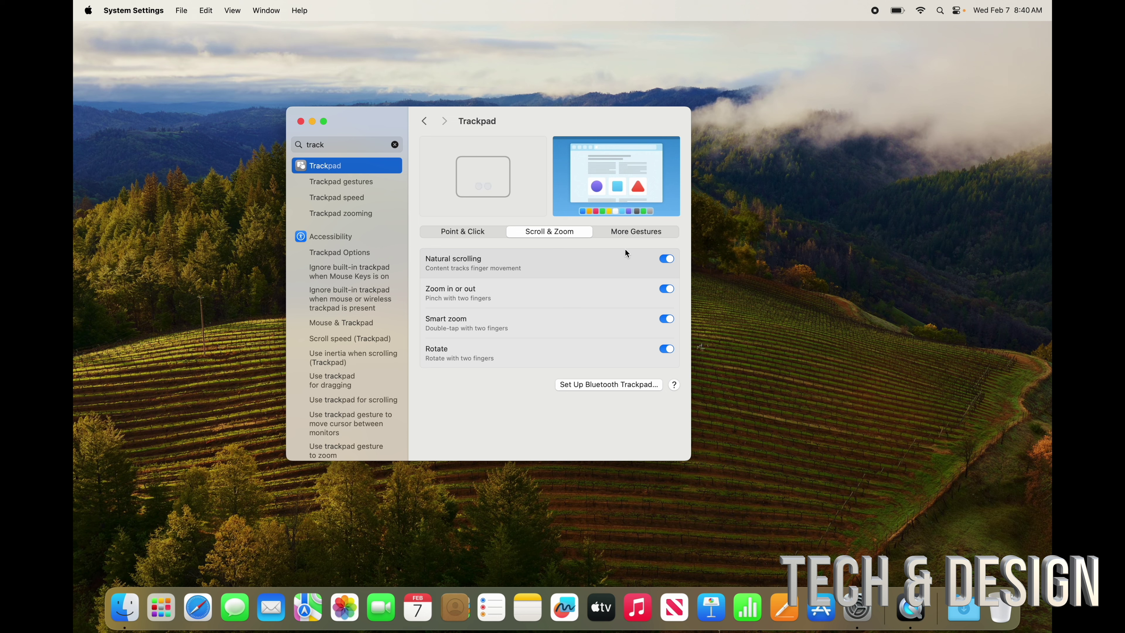
click(617, 236)
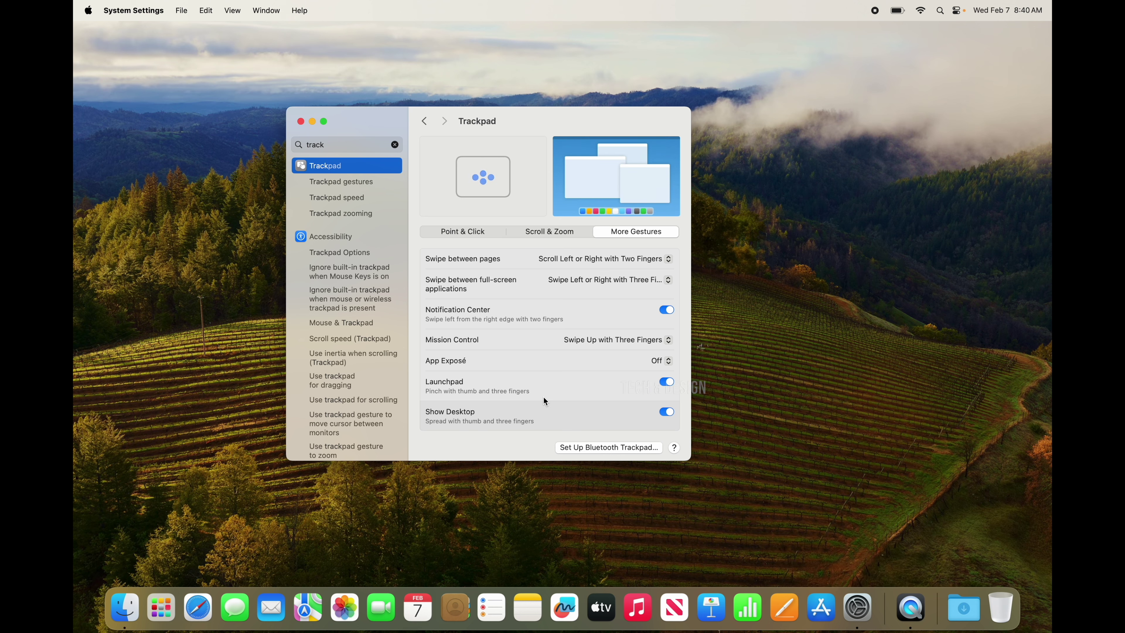
- Replace the settings search with "zoom" and open the Zoom settings under Accessibility
click(394, 145)
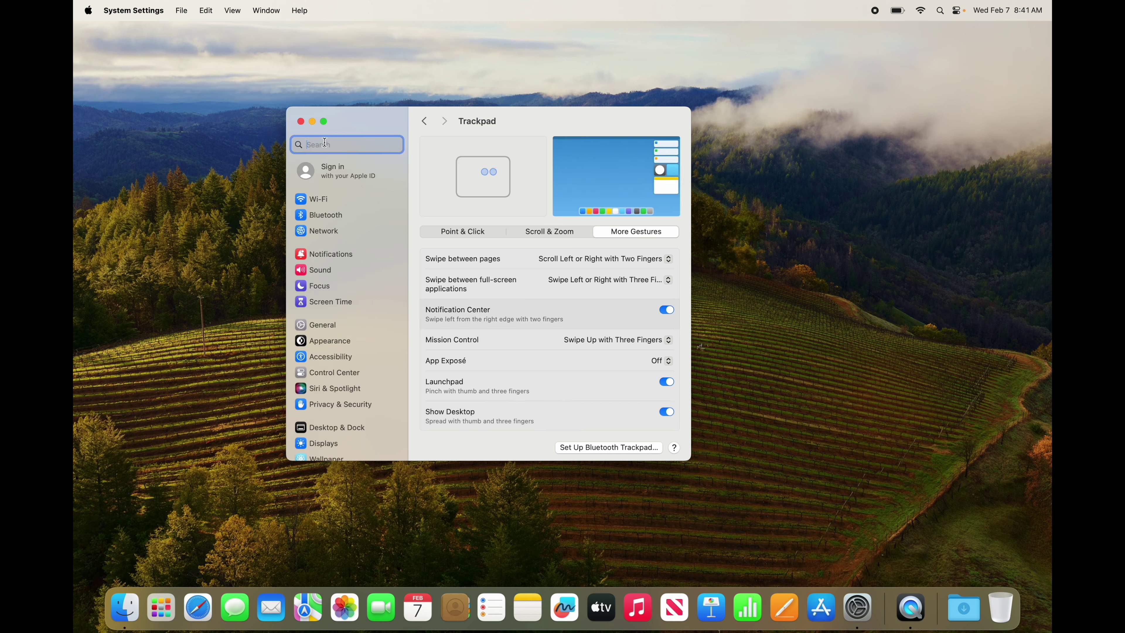
text(zoom)
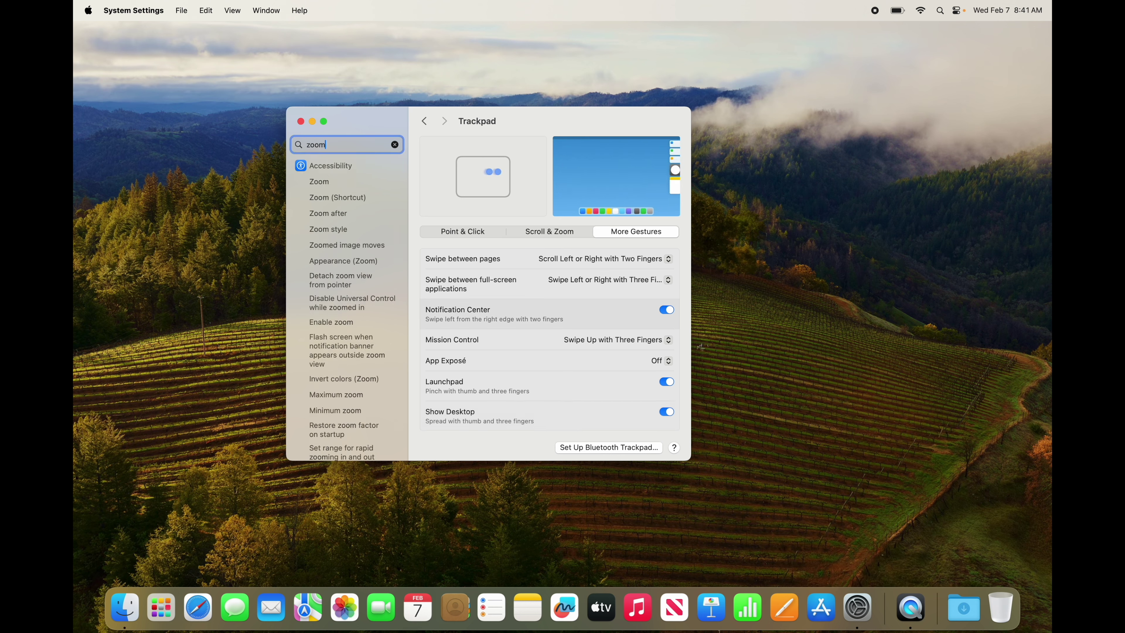
click(326, 182)
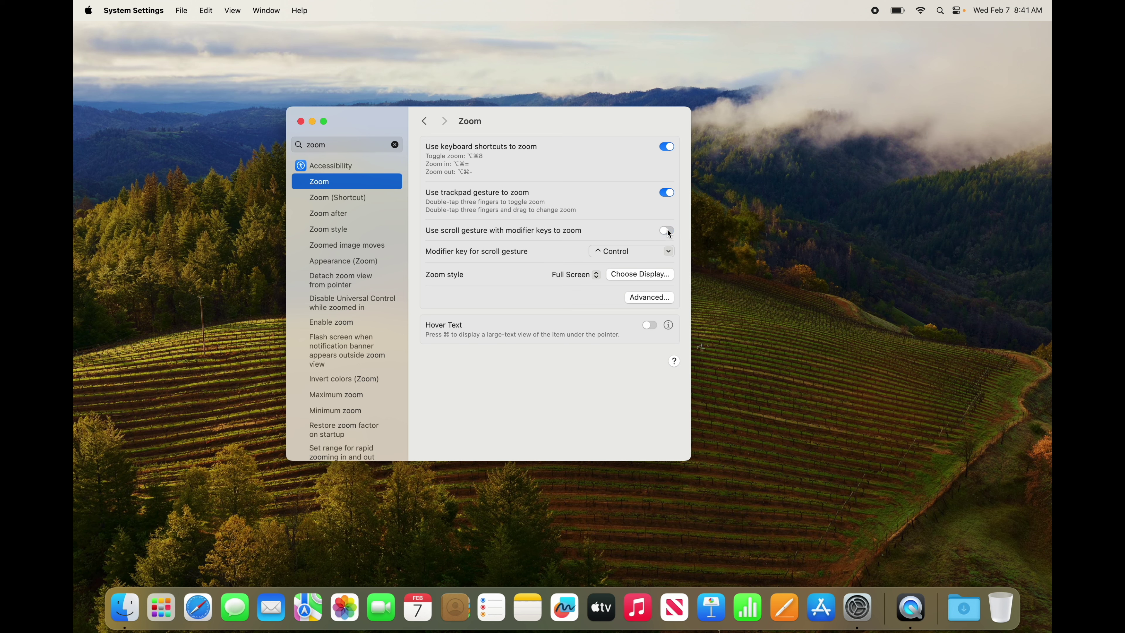
- Enable zooming by keyboard shortcuts, by trackpad gesture and by scroll gesture with modifier keys
click(666, 192)
click(666, 146)
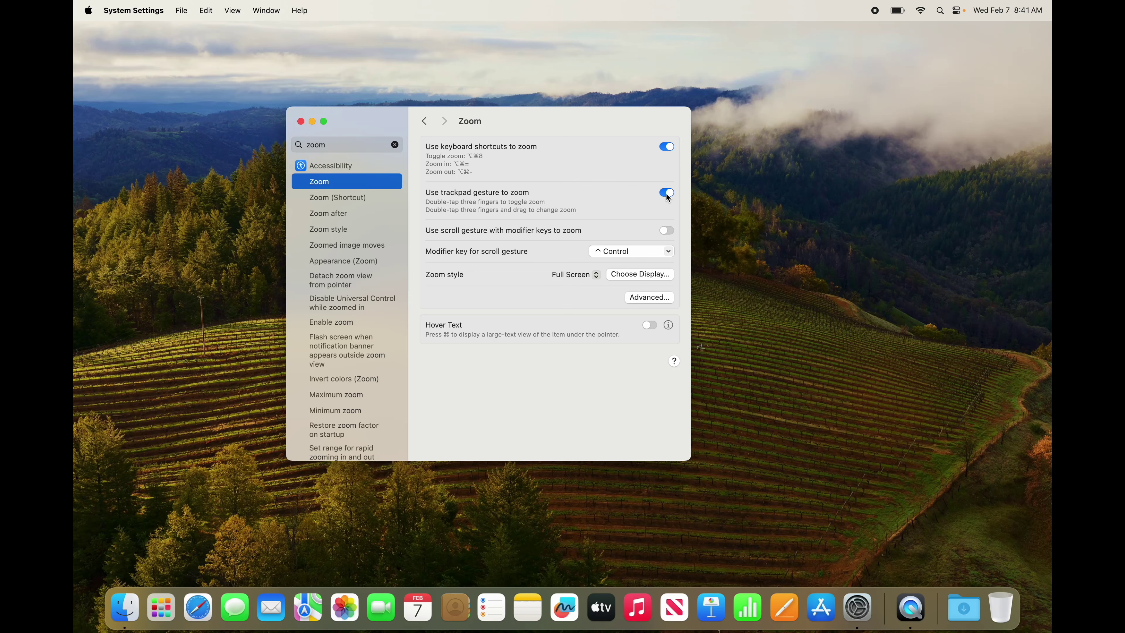
click(666, 230)
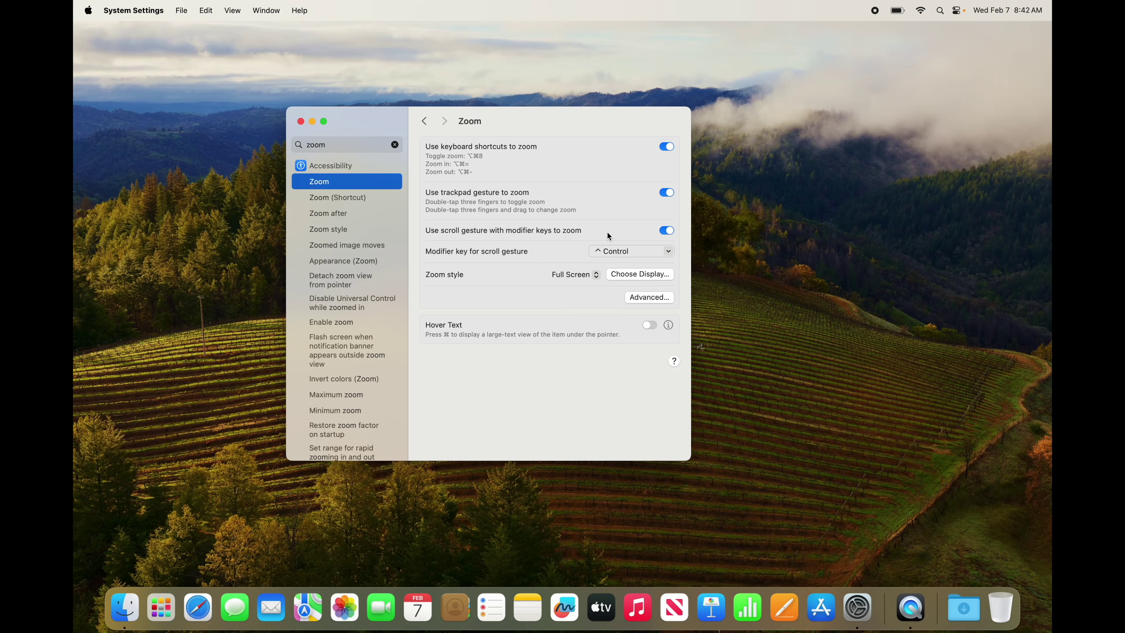
- Test the modifier-key scroll gesture by zooming the whole screen in and out
scroll(717, 233, up, 5)
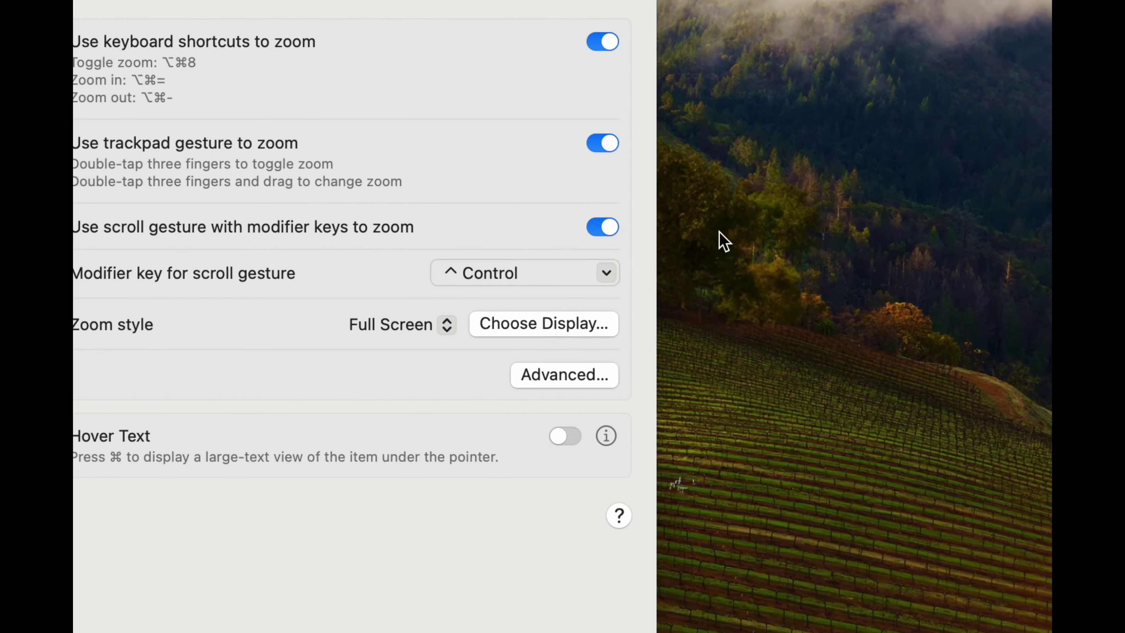
scroll(718, 232, down, 5)
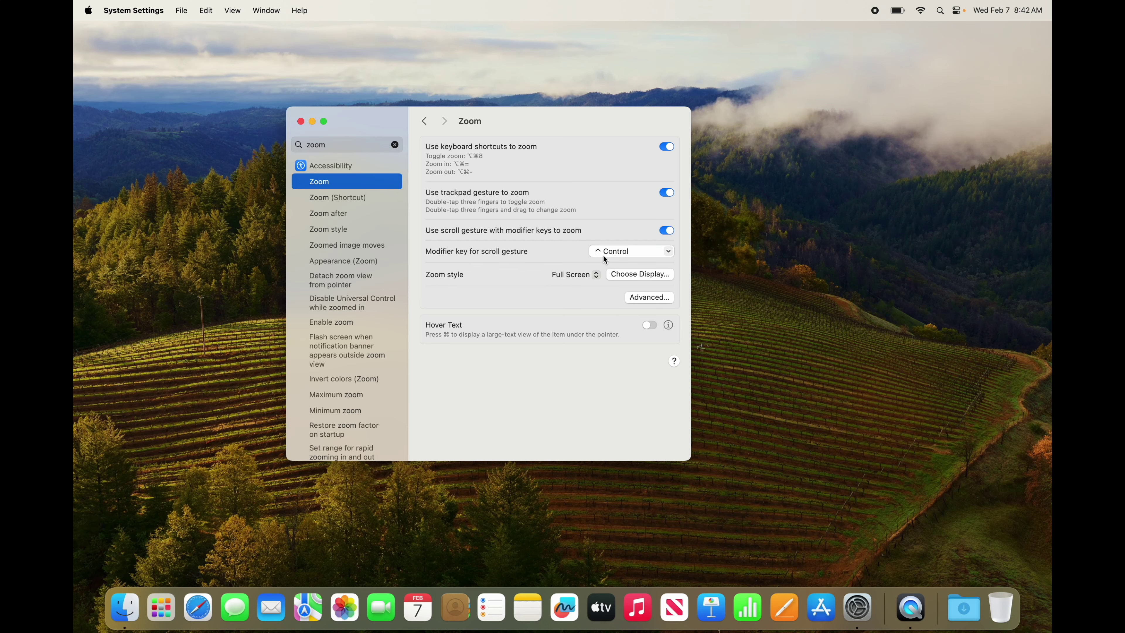
scroll(605, 254, up, 5)
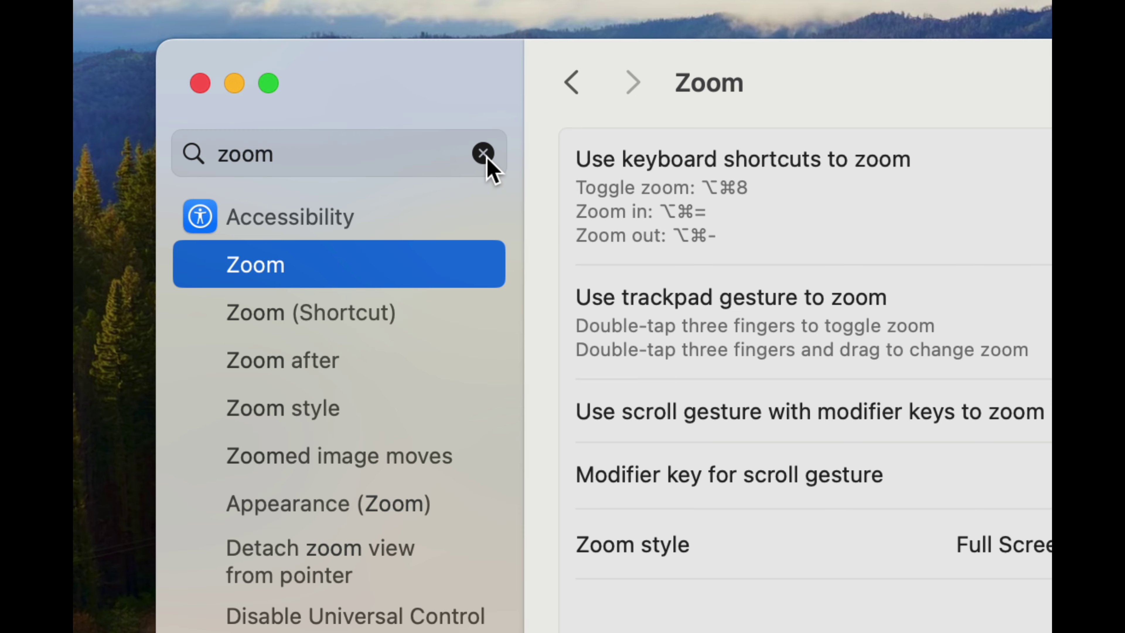
- Replace the settings search with "trackpad" and open the Trackpad settings again
click(459, 139)
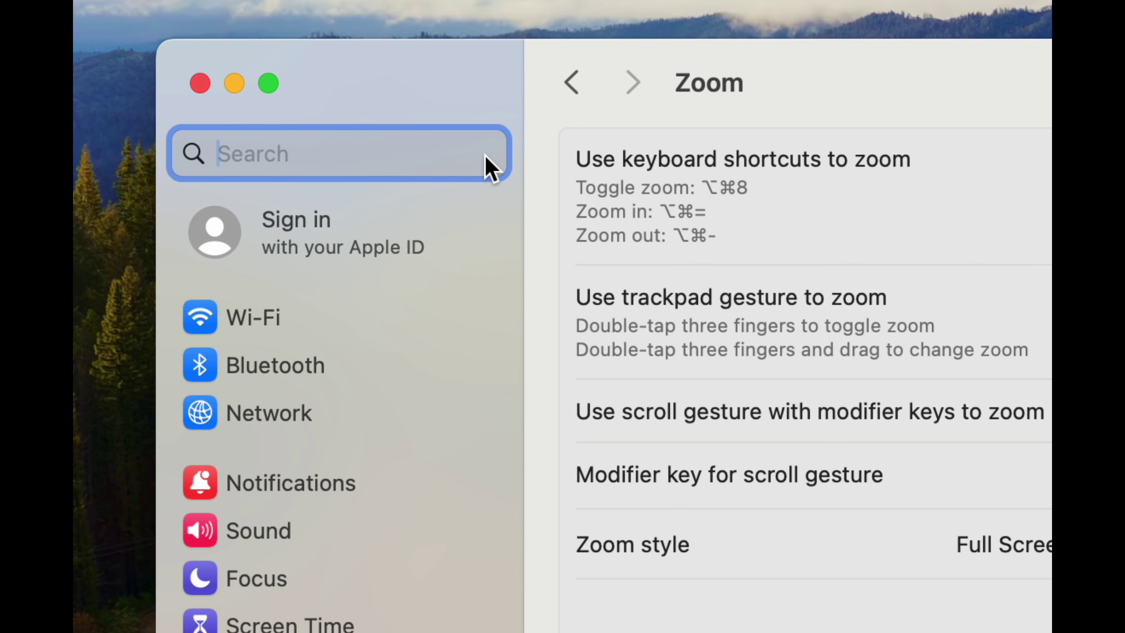
text(trackpad)
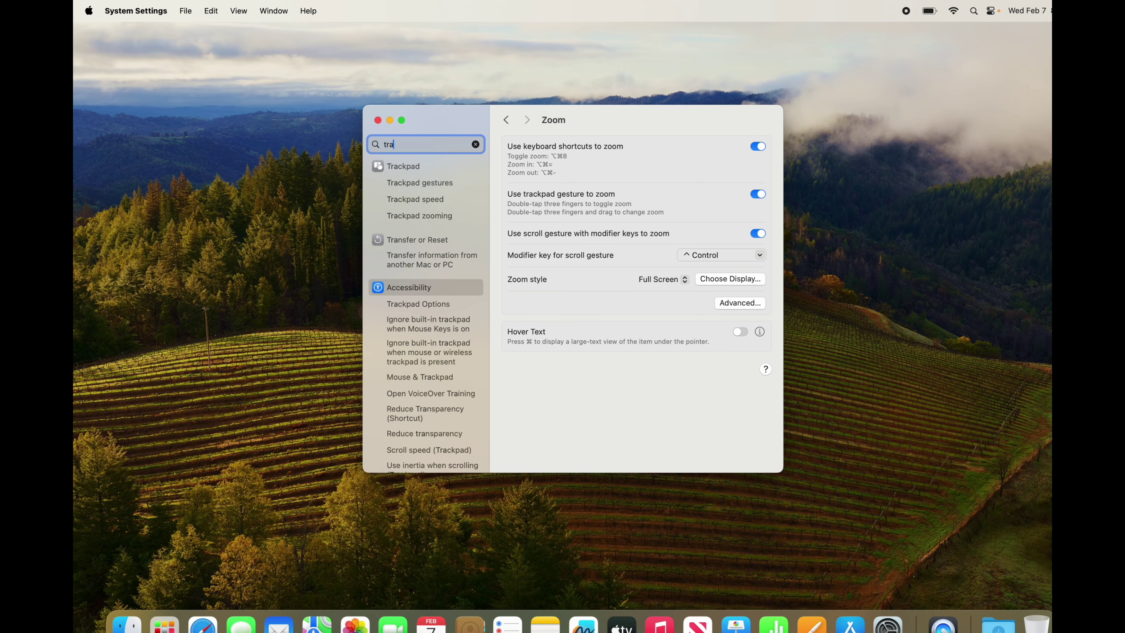
click(375, 173)
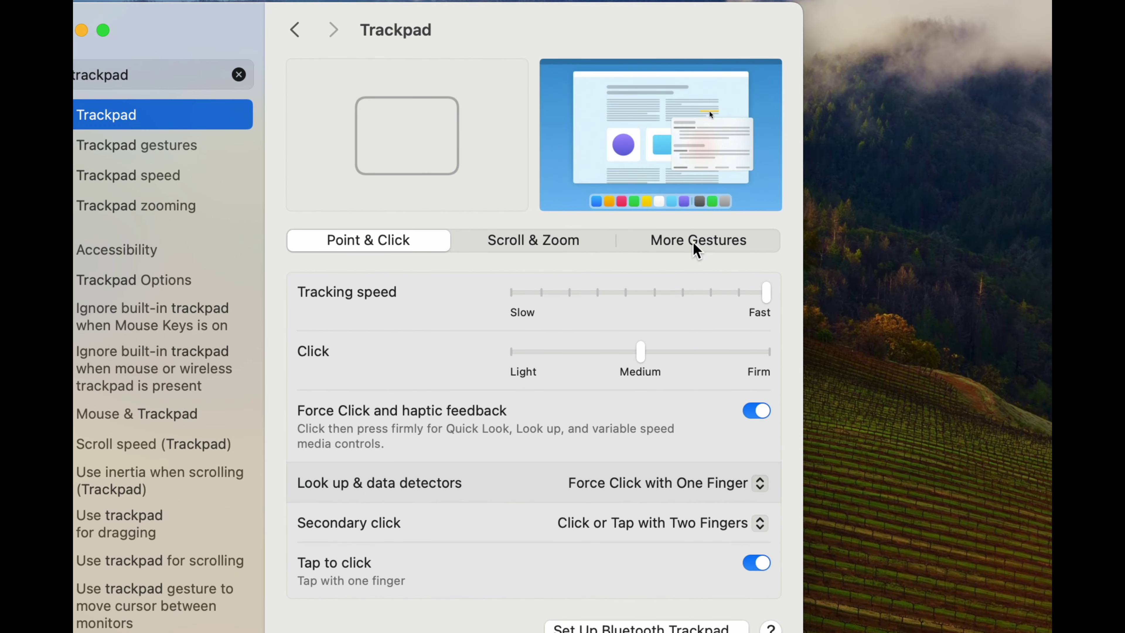
- Among the additional trackpad gestures, set App Exposé to Swipe Down with Three Fingers
click(725, 237)
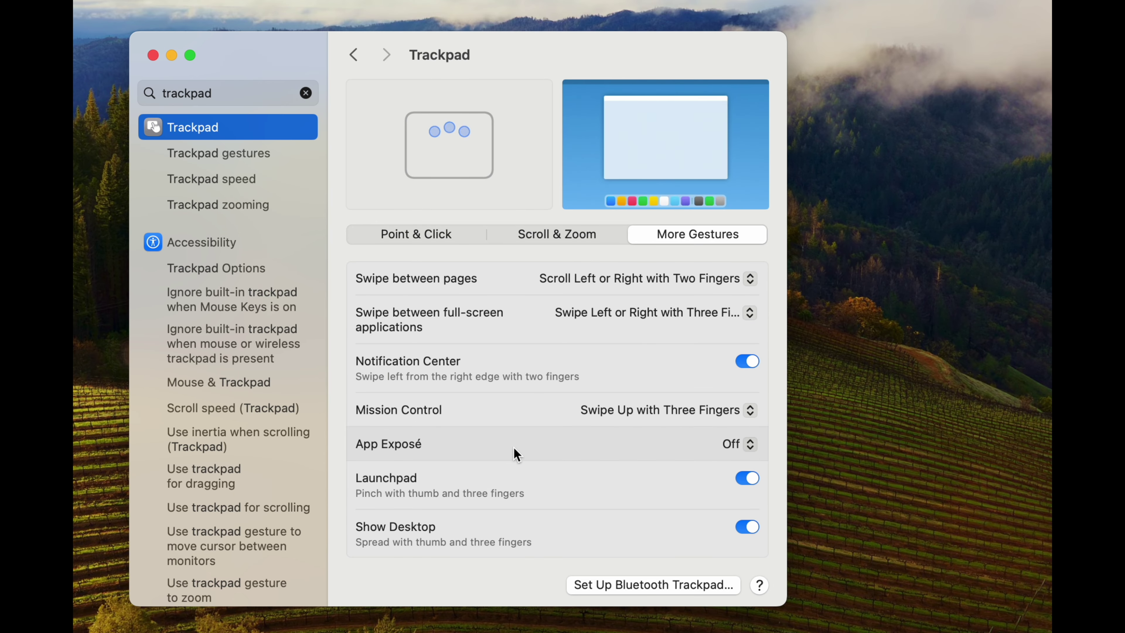
click(750, 447)
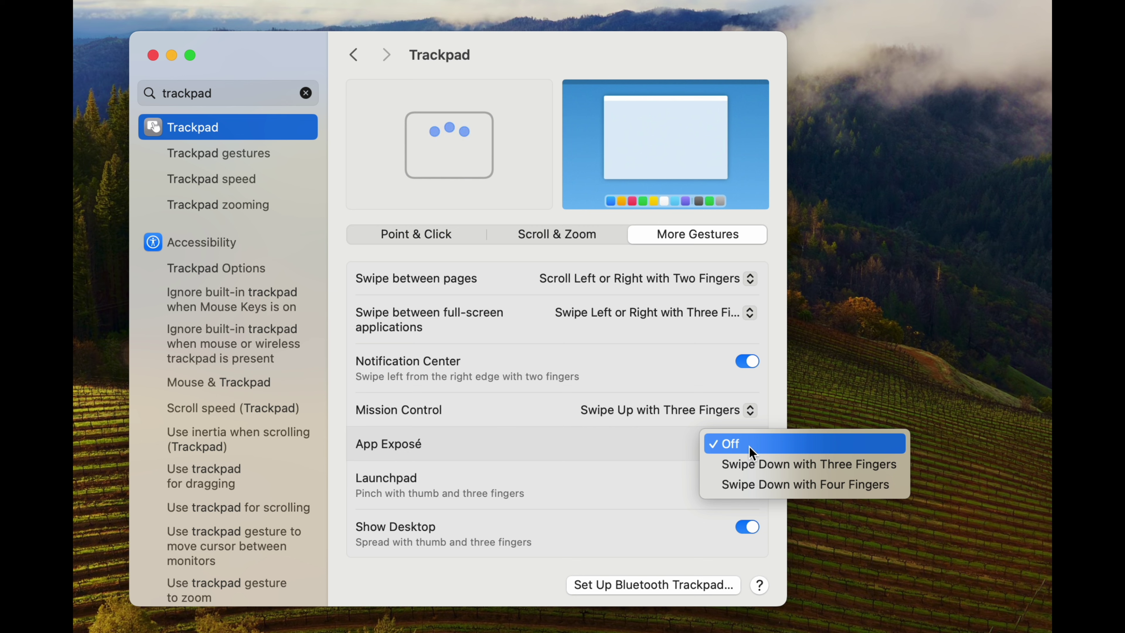
click(751, 462)
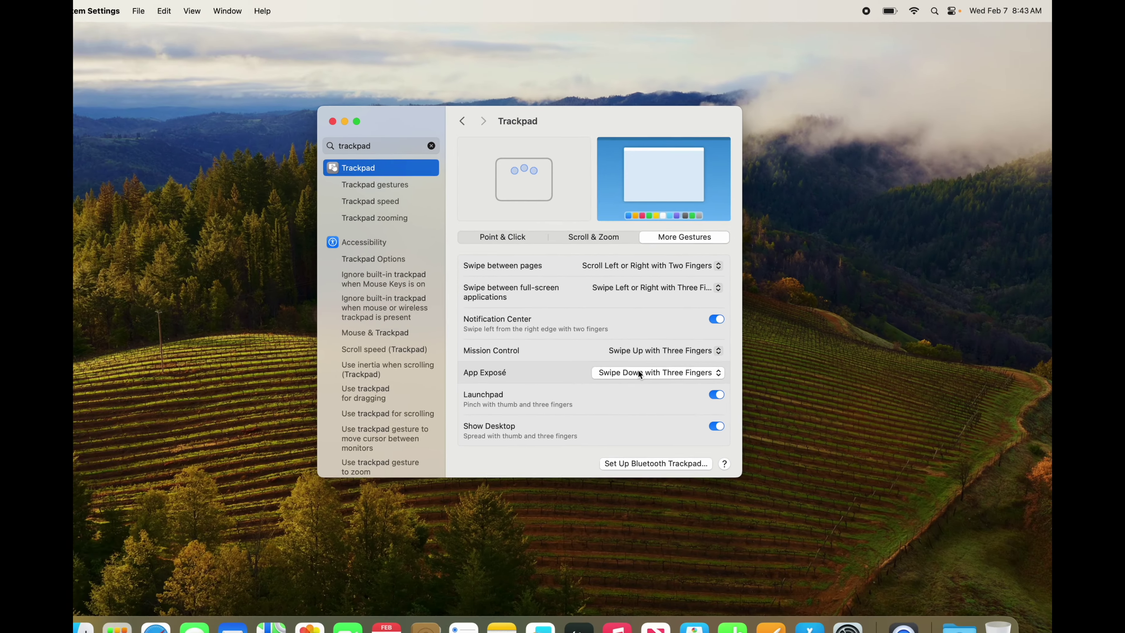
- Test App Exposé by showing the current app's windows and returning to the normal view
key(ctrl+Down)
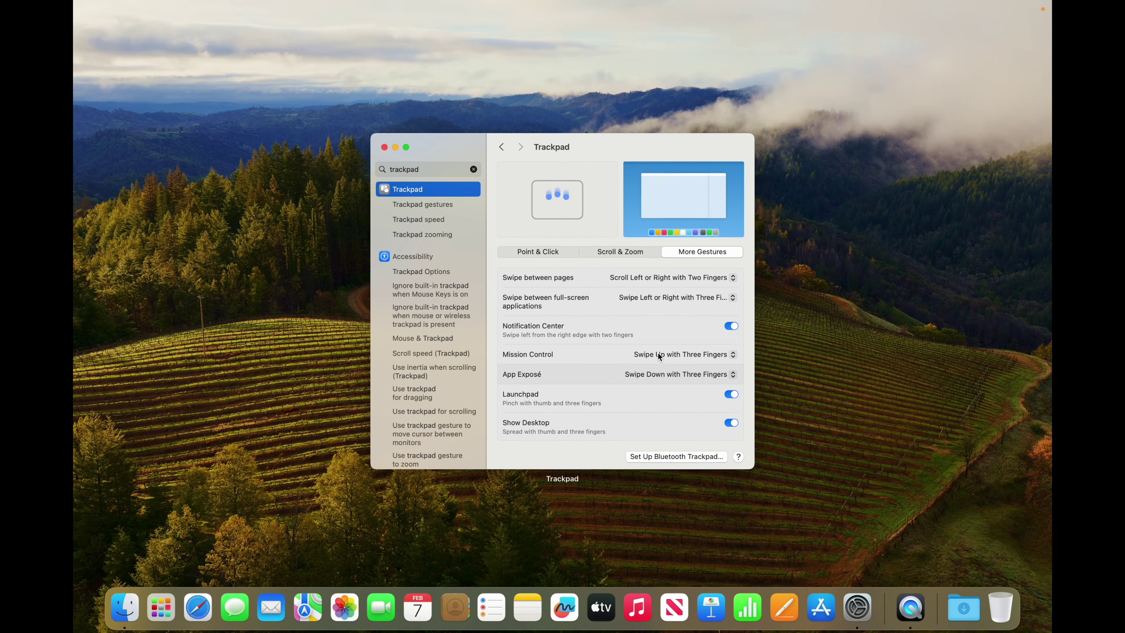
key(Escape)
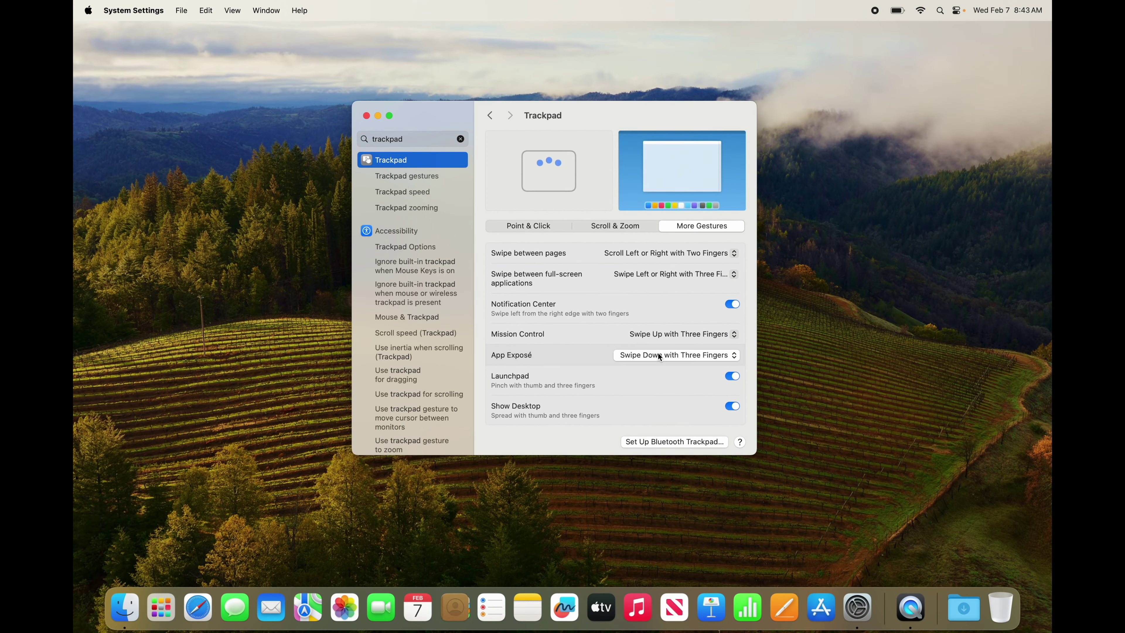
key(ctrl+Down)
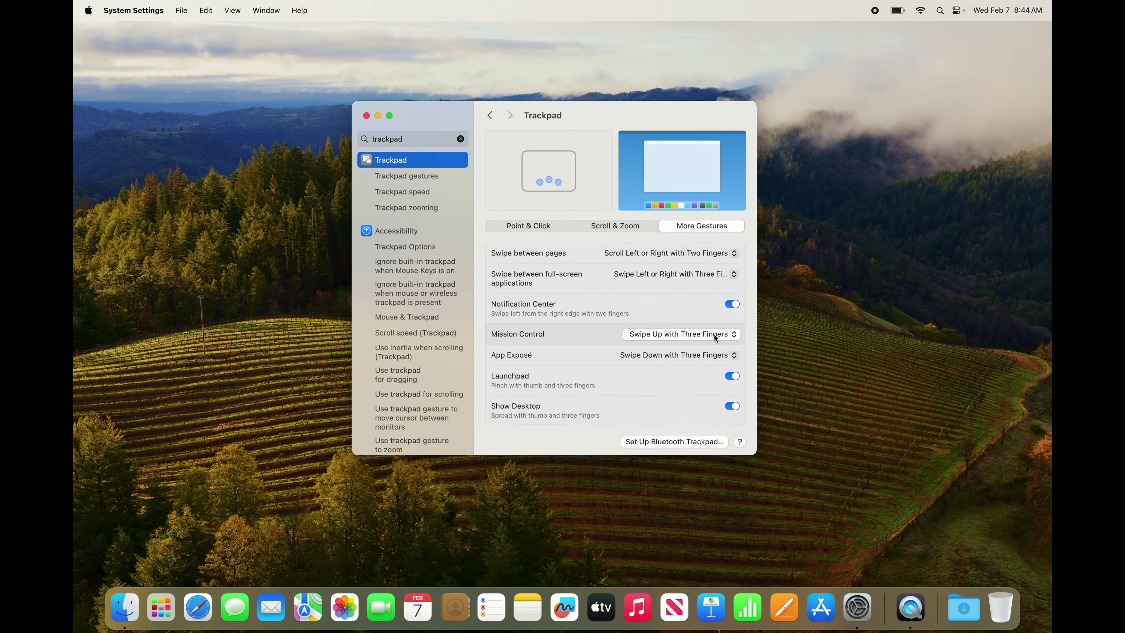
- Test Mission Control by showing all windows and desktops, and return to the Trackpad settings
key(ctrl+Up)
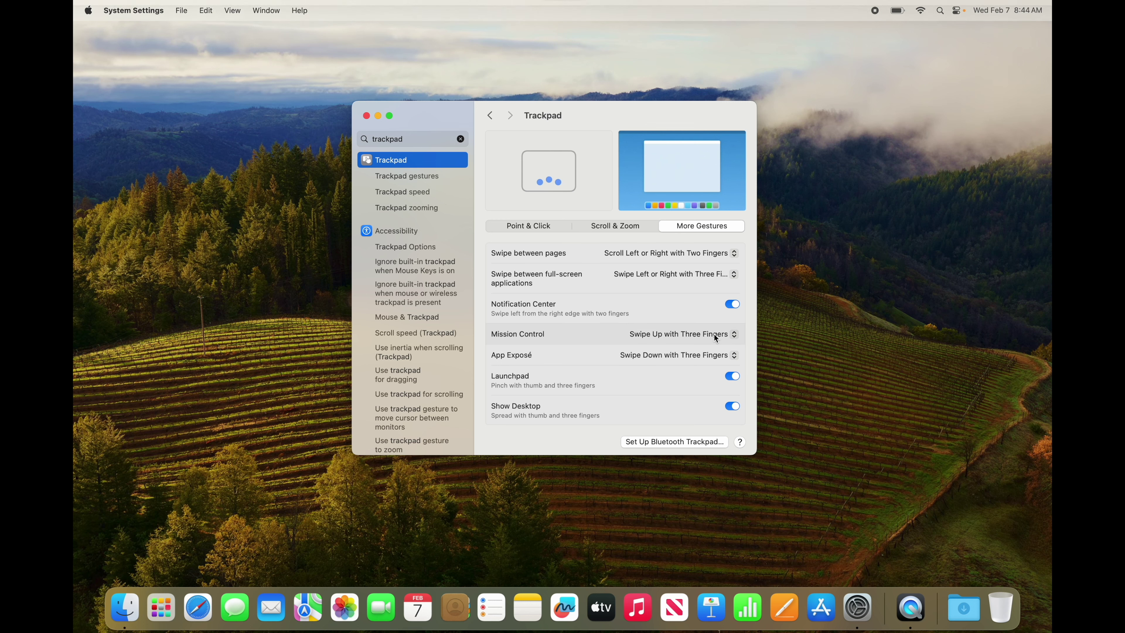
mouse_move(835, 109)
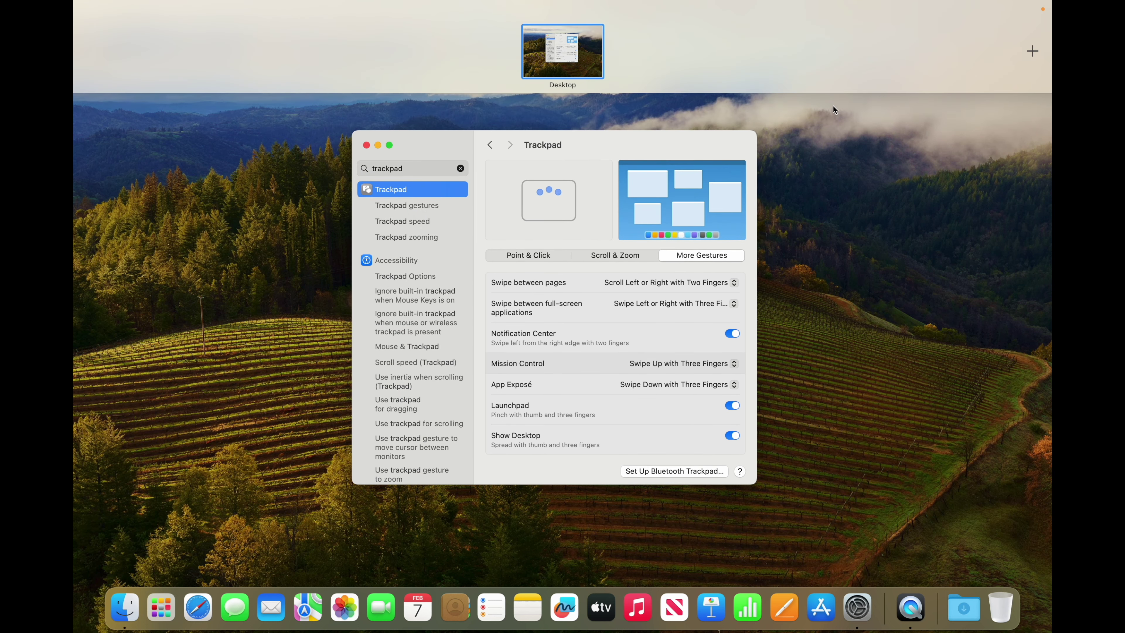
click(601, 157)
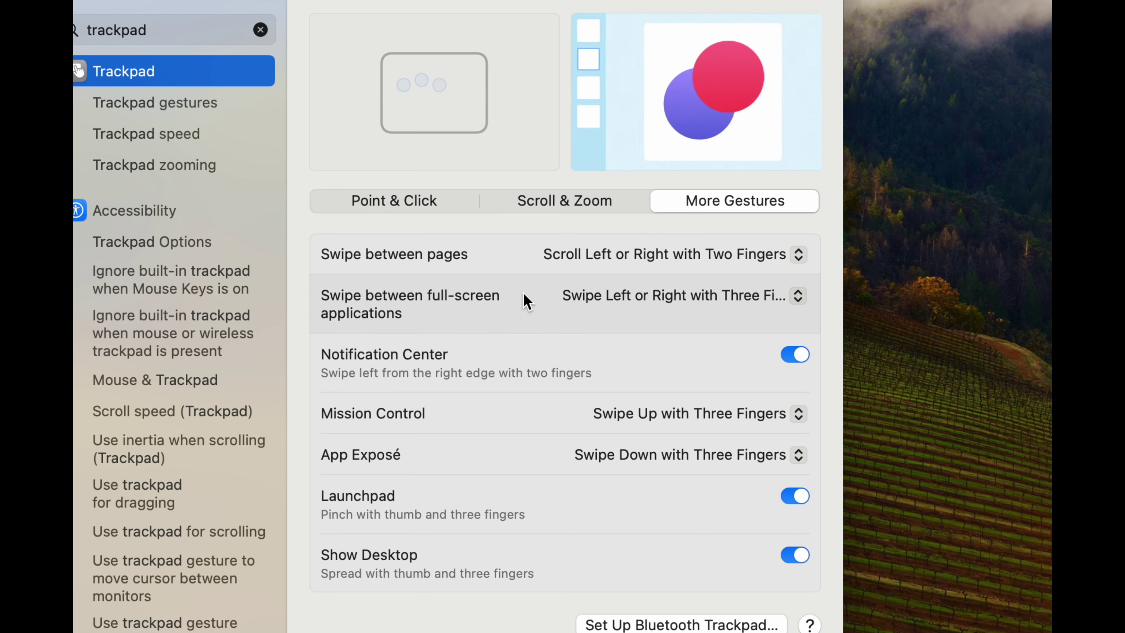
- Review the Scroll & Zoom and Point & Click trackpad options, and close the settings window
click(574, 207)
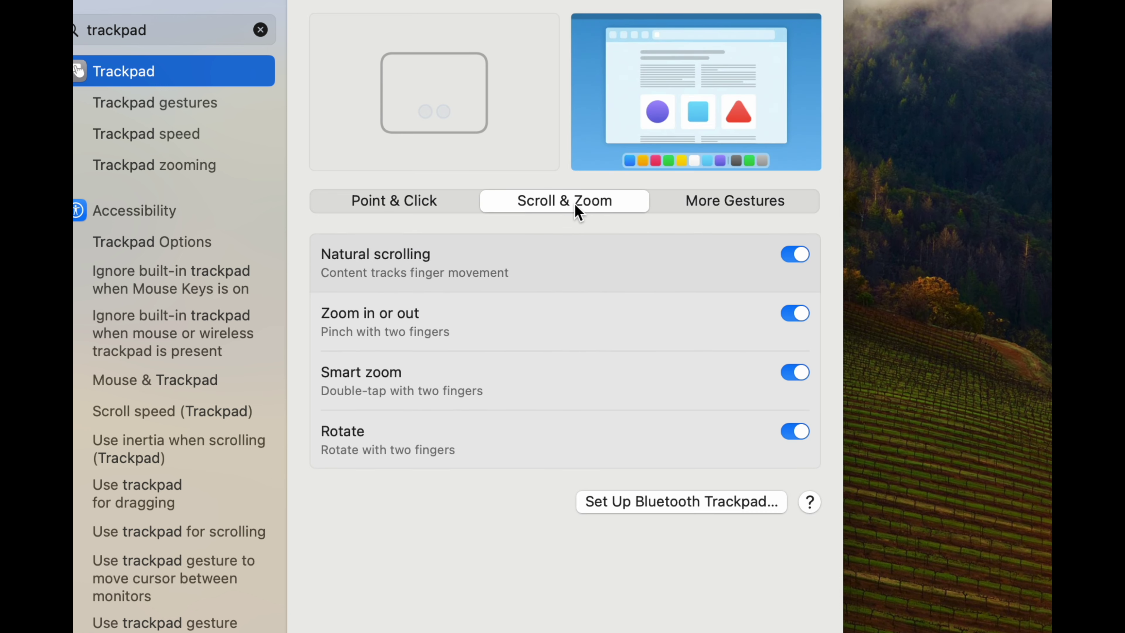
click(437, 198)
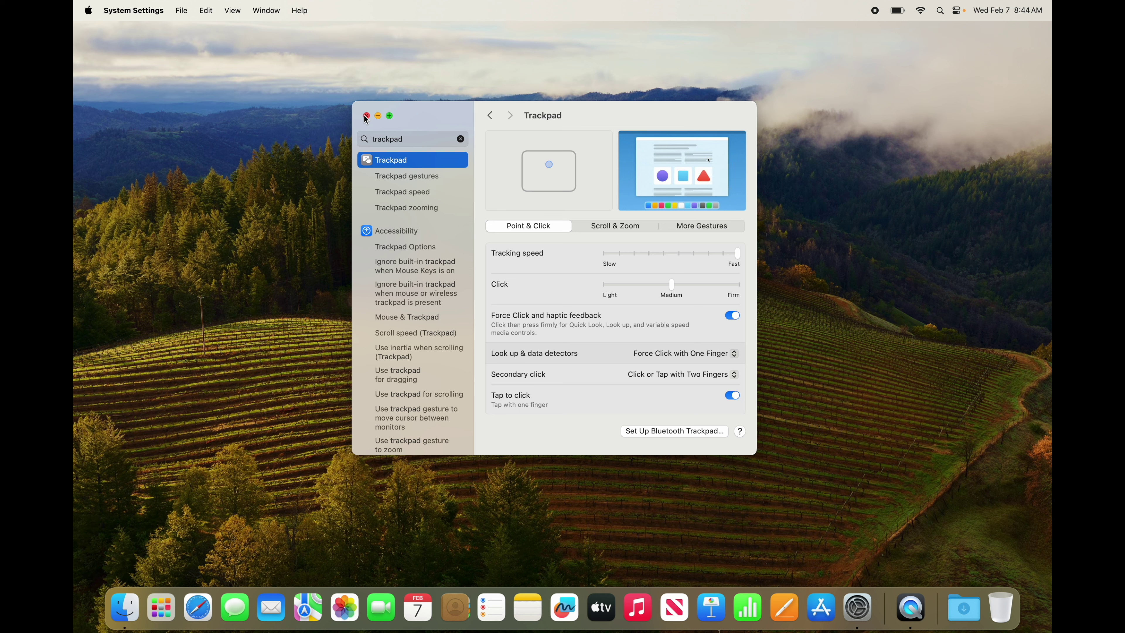
click(365, 116)
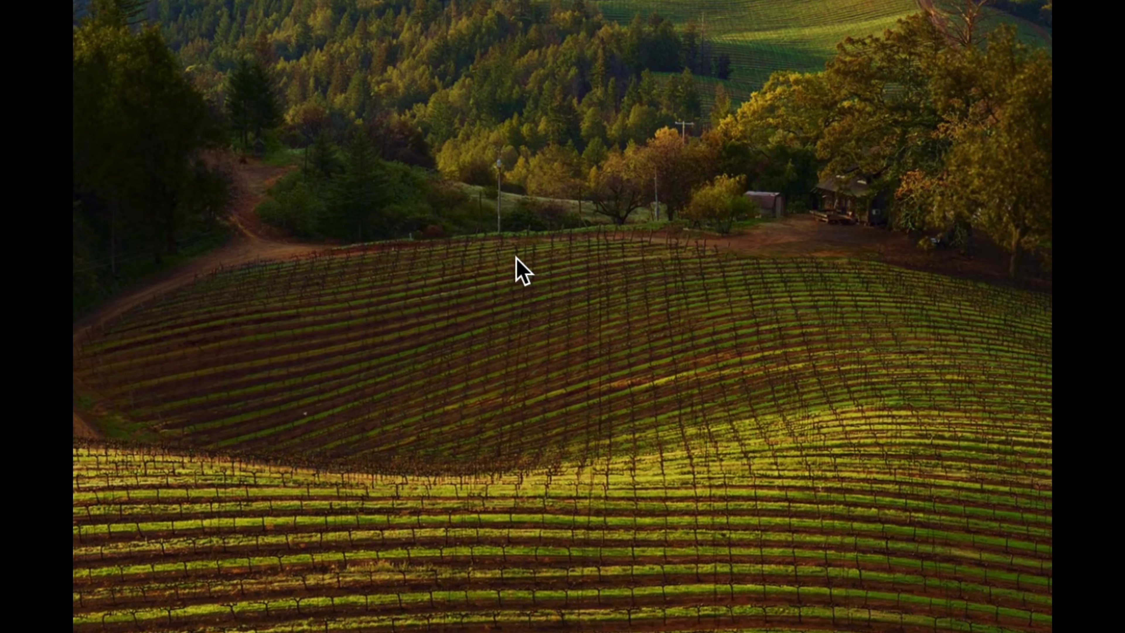
- Create two new folders on the desktop with their default names and arrange them side by side
right_click(516, 257)
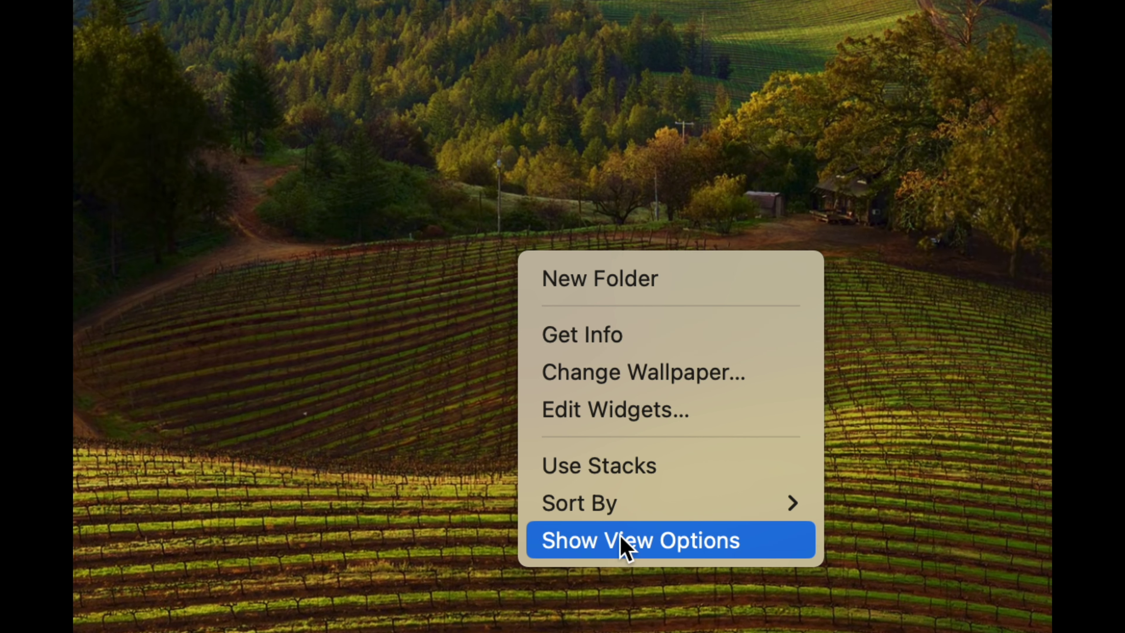
click(569, 286)
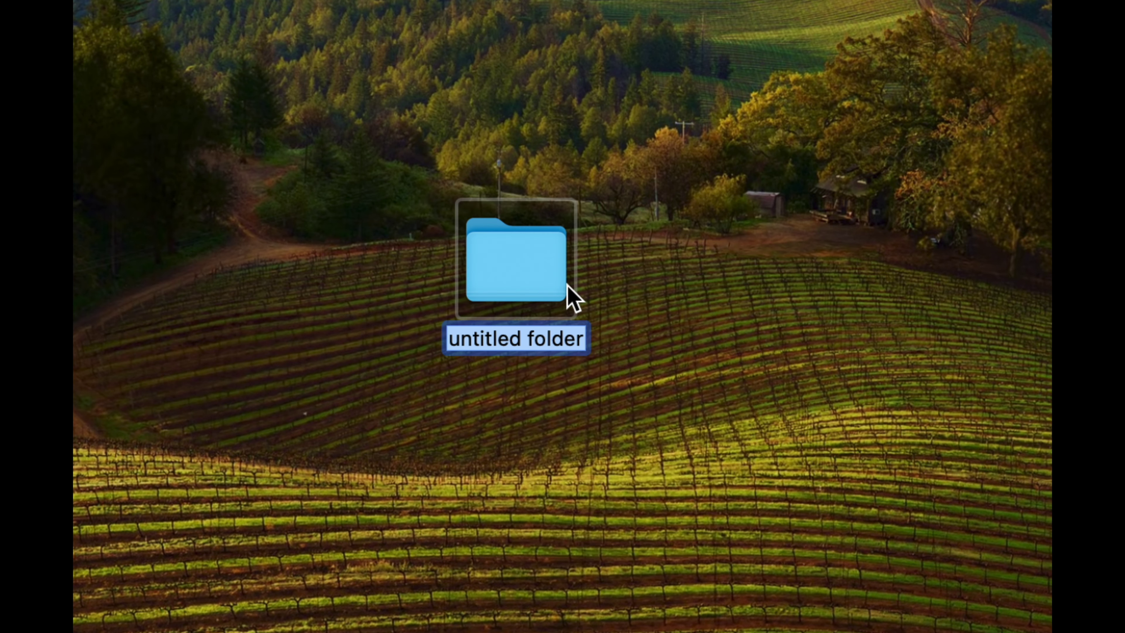
key(Return)
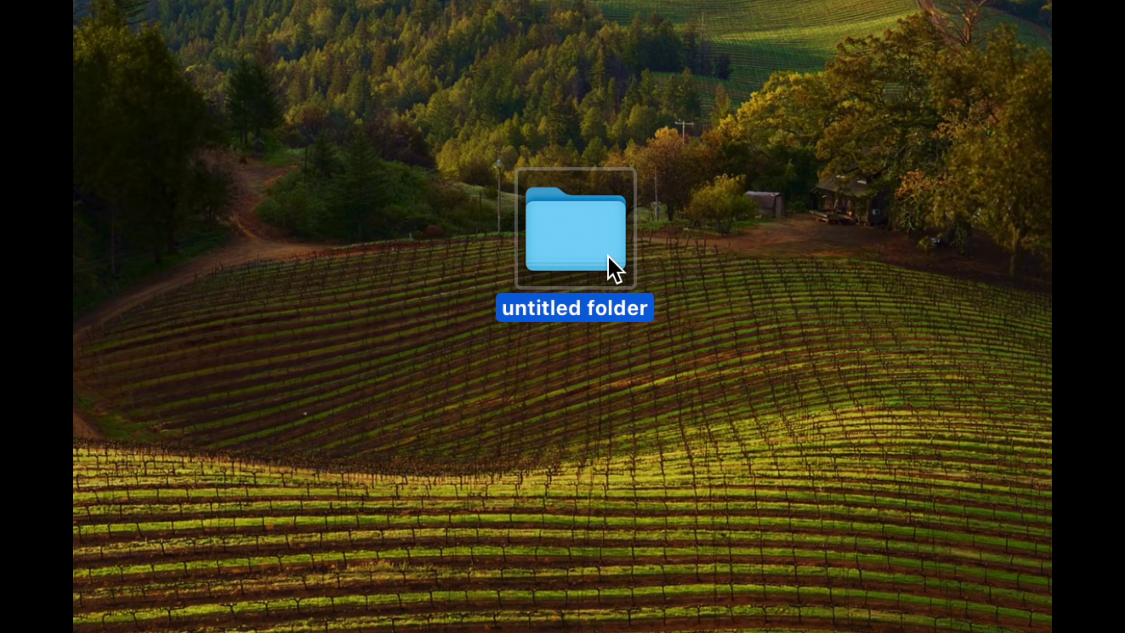
drag(615, 270, 808, 275)
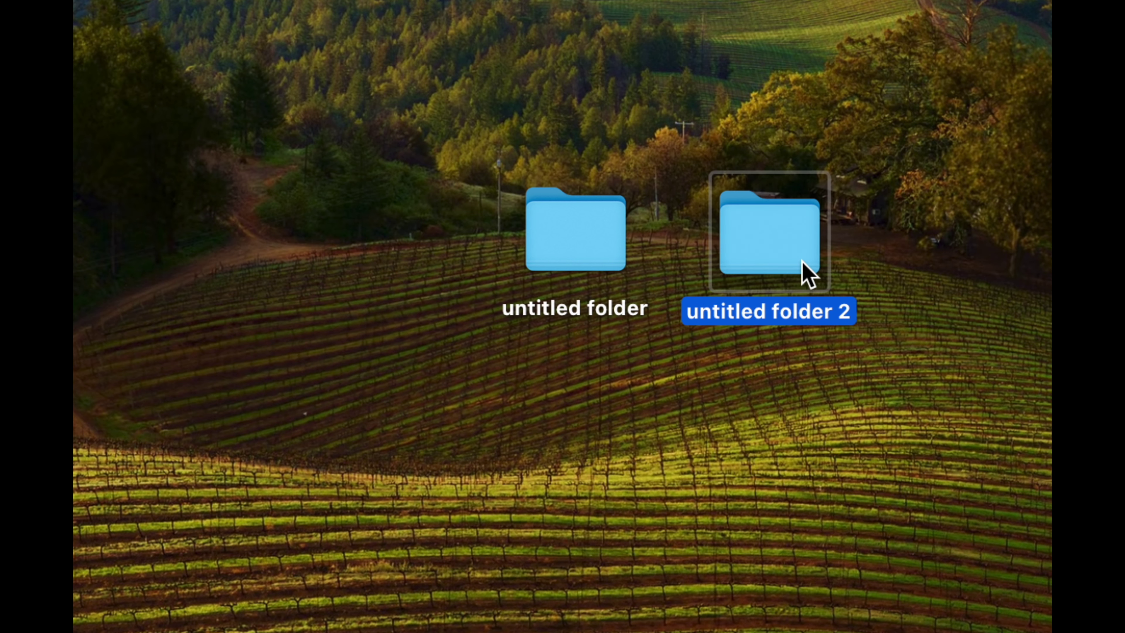
drag(795, 261, 788, 270)
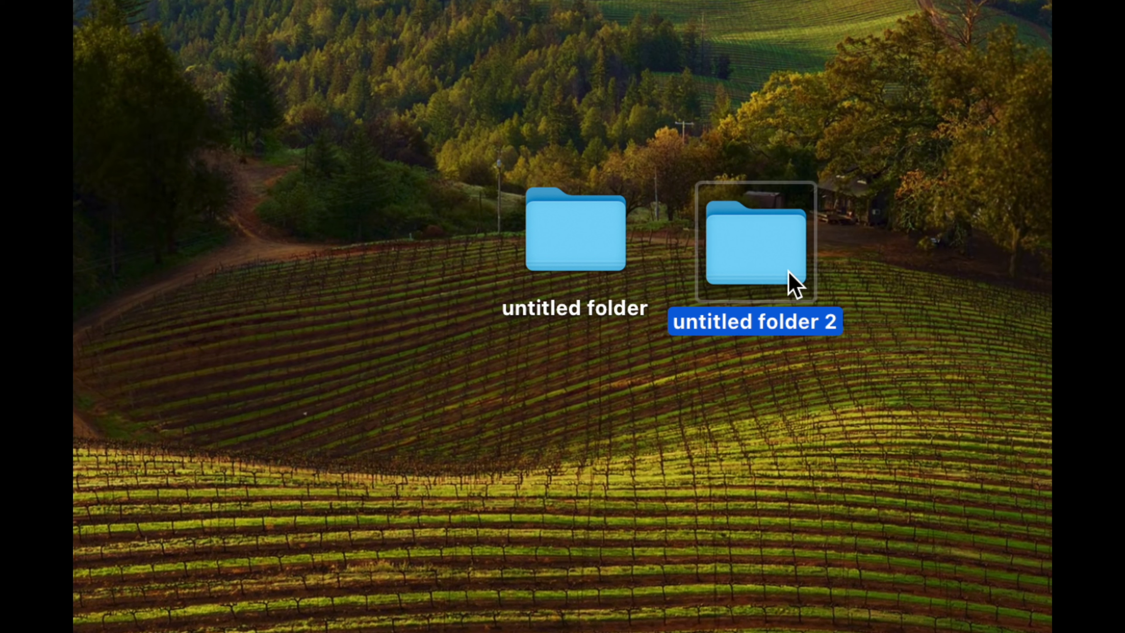
drag(595, 244, 546, 238)
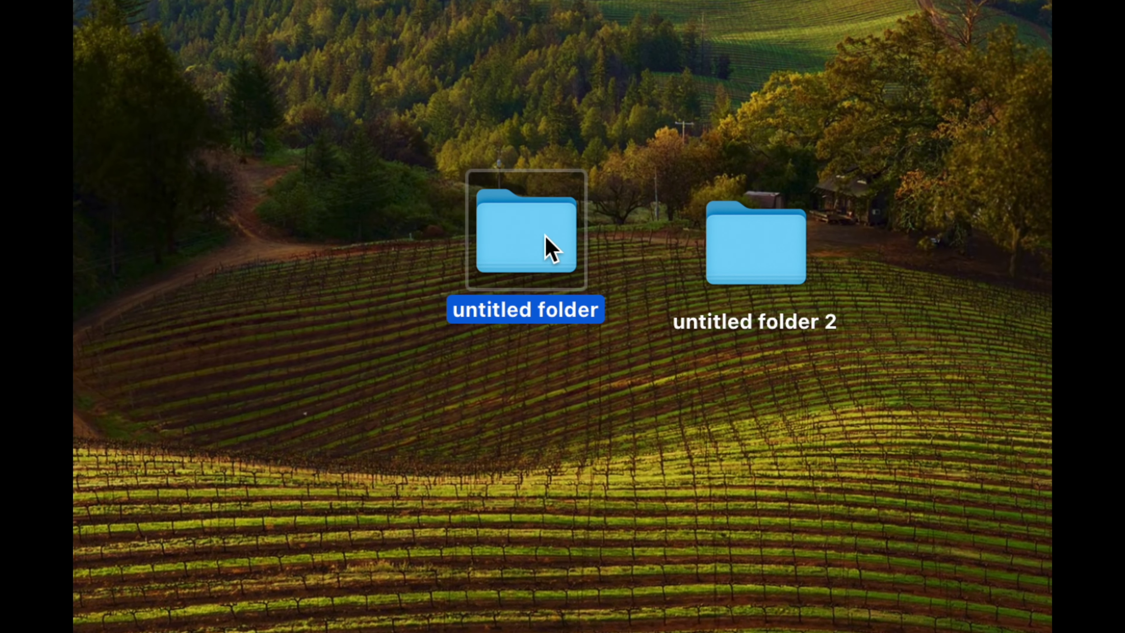
- Copy the first untitled folder and paste the copy onto the desktop
right_click(549, 249)
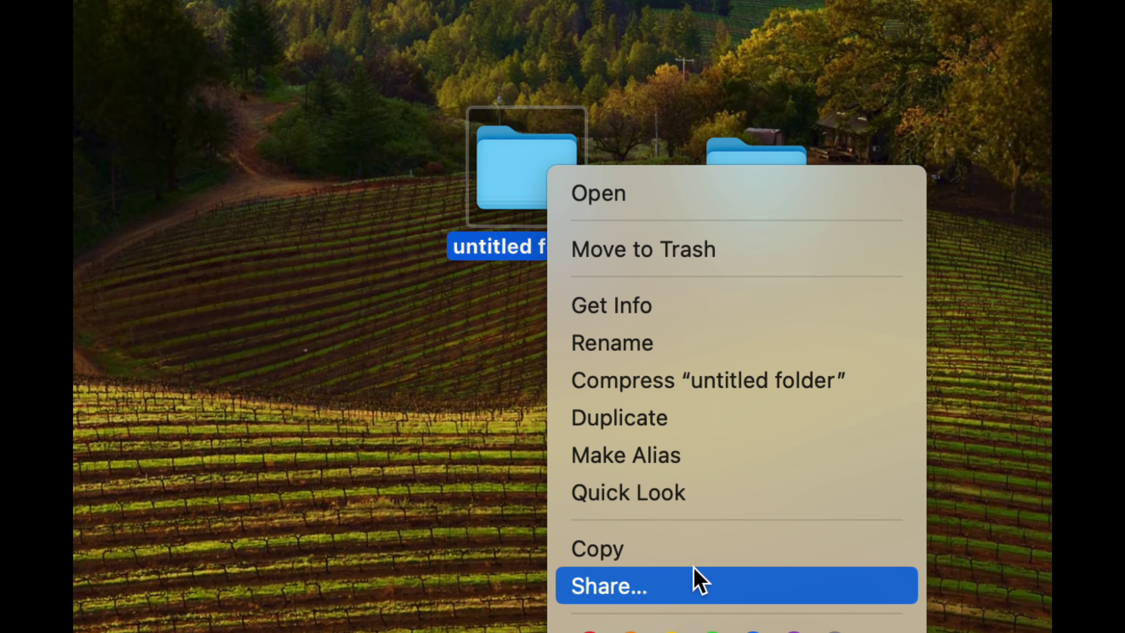
click(691, 561)
right_click(469, 344)
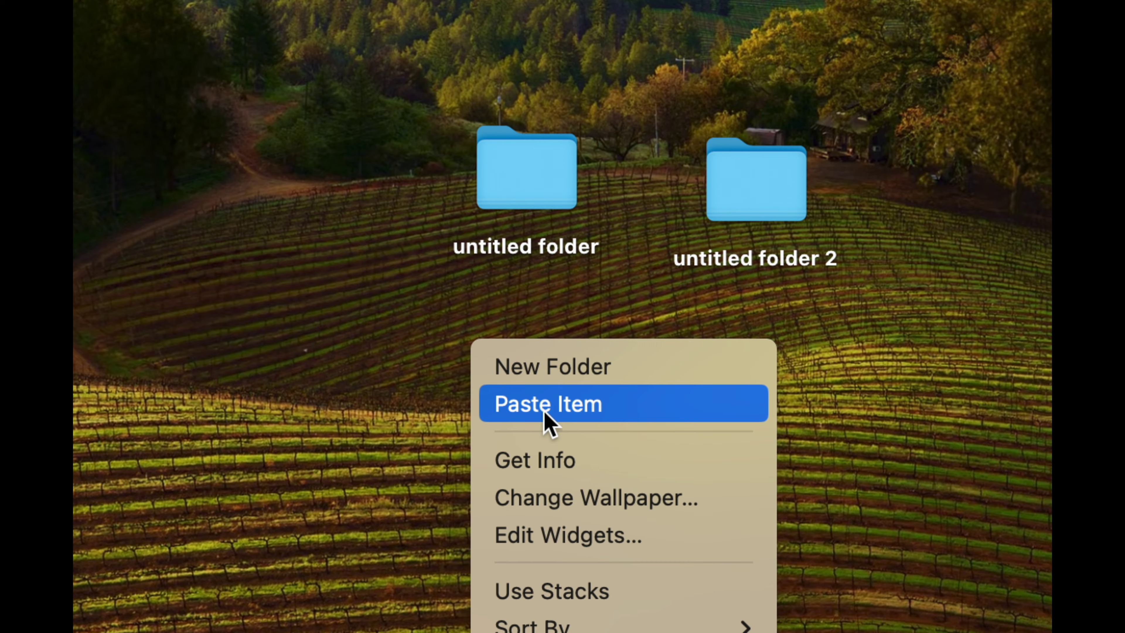
click(579, 405)
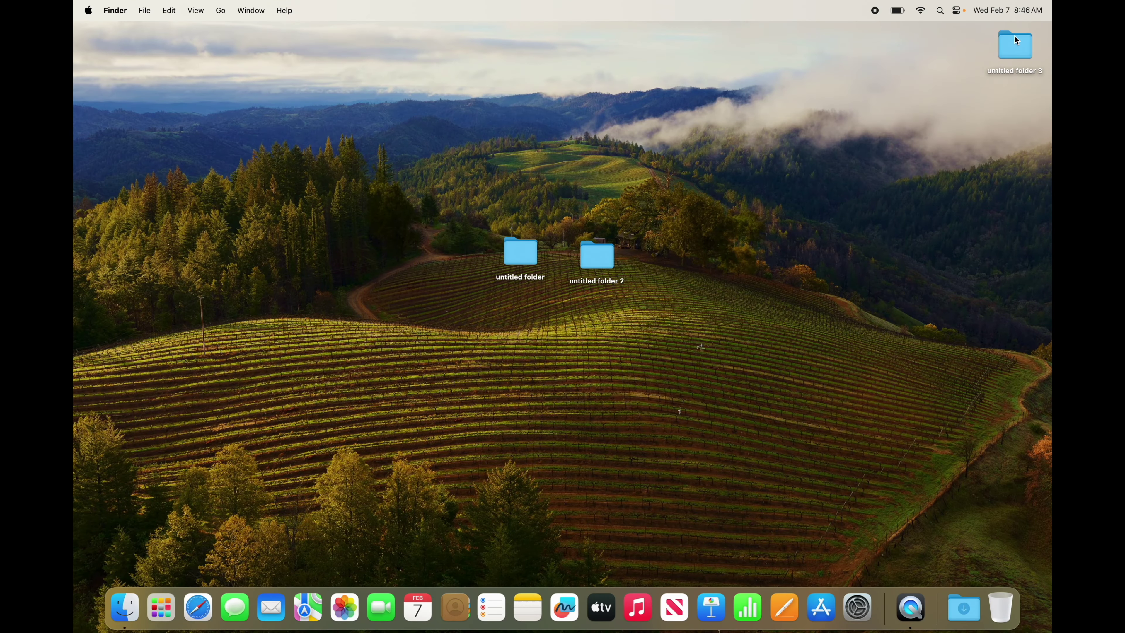
- Move the pasted untitled folder 3 from the desktop's corner to just above the other two folders
drag(1016, 40, 661, 251)
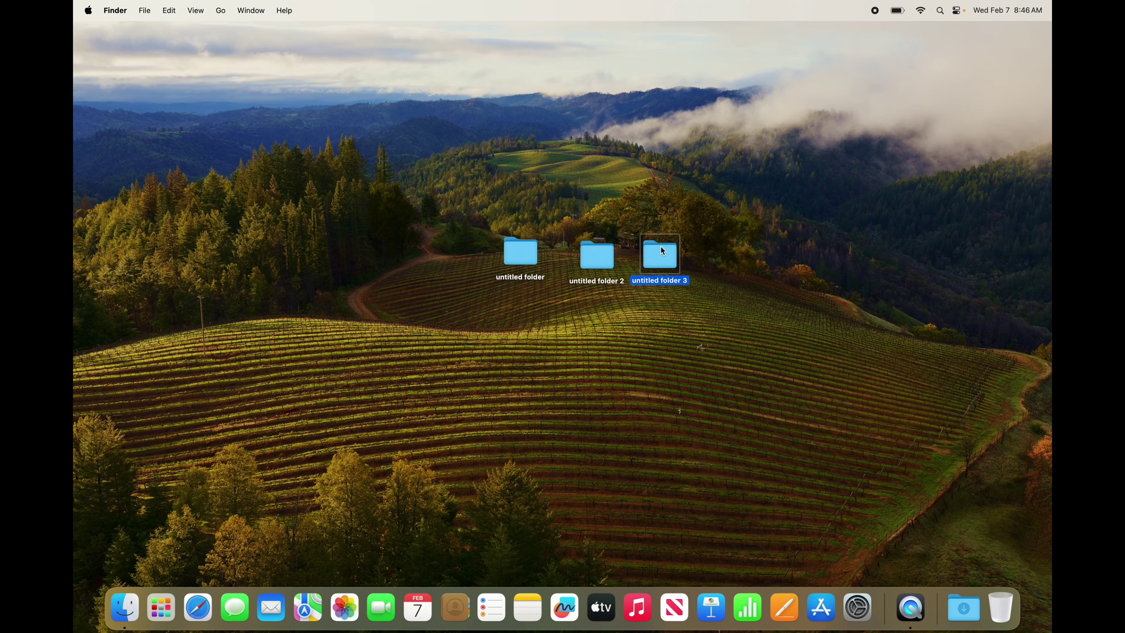
right_click(670, 249)
key(Escape)
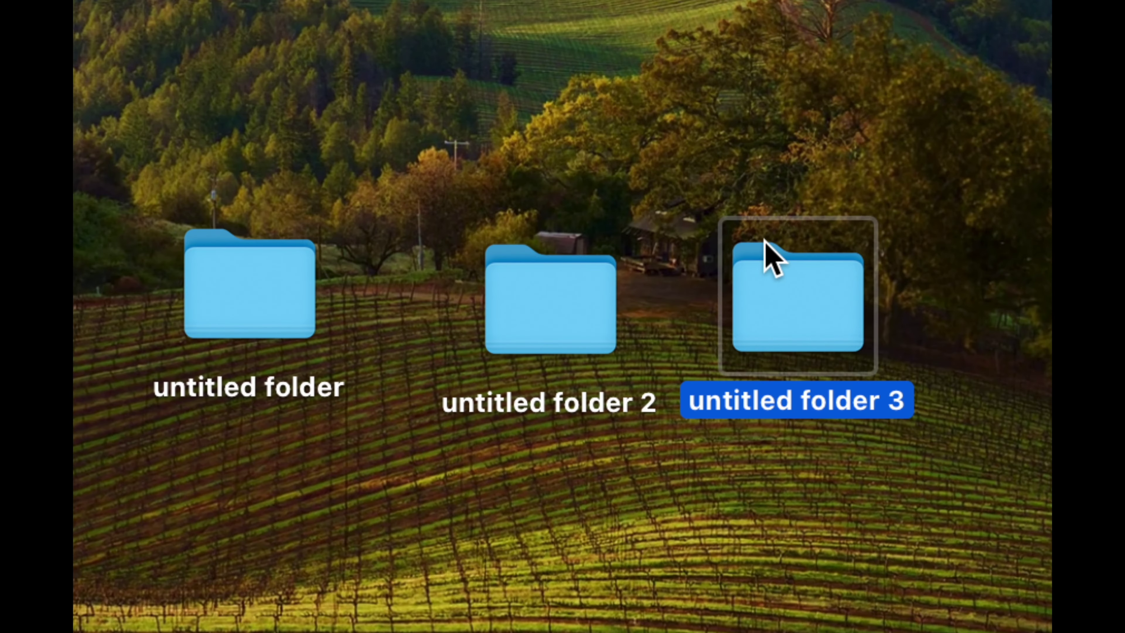
drag(757, 234, 587, 116)
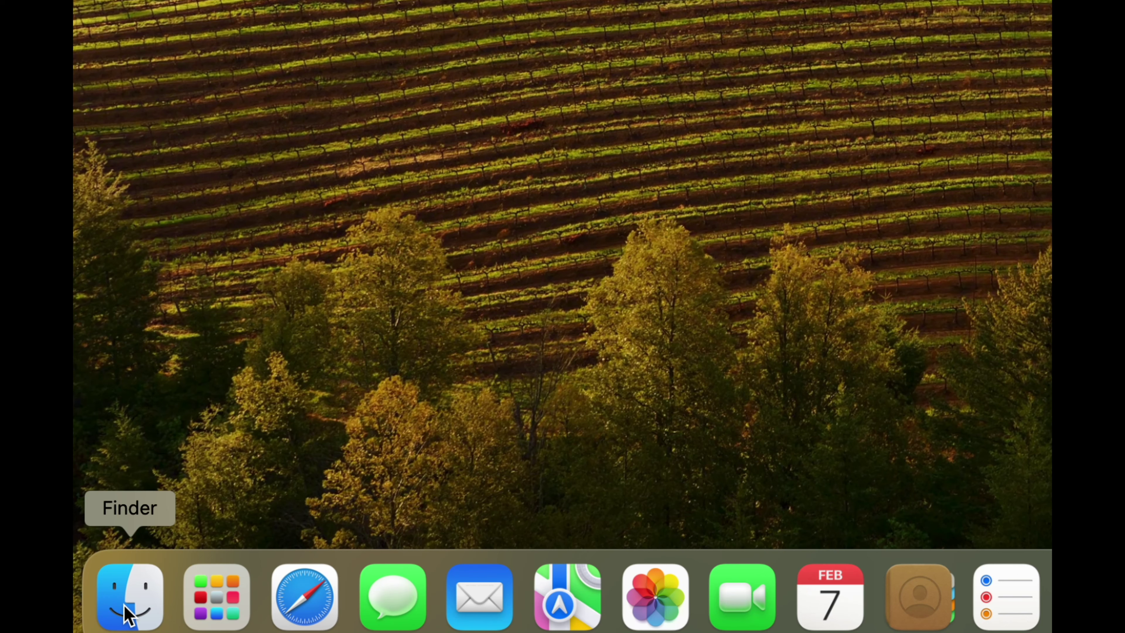
- Open a Finder window below the desktop folders and show the Documents folder in it
click(126, 607)
drag(368, 120, 477, 251)
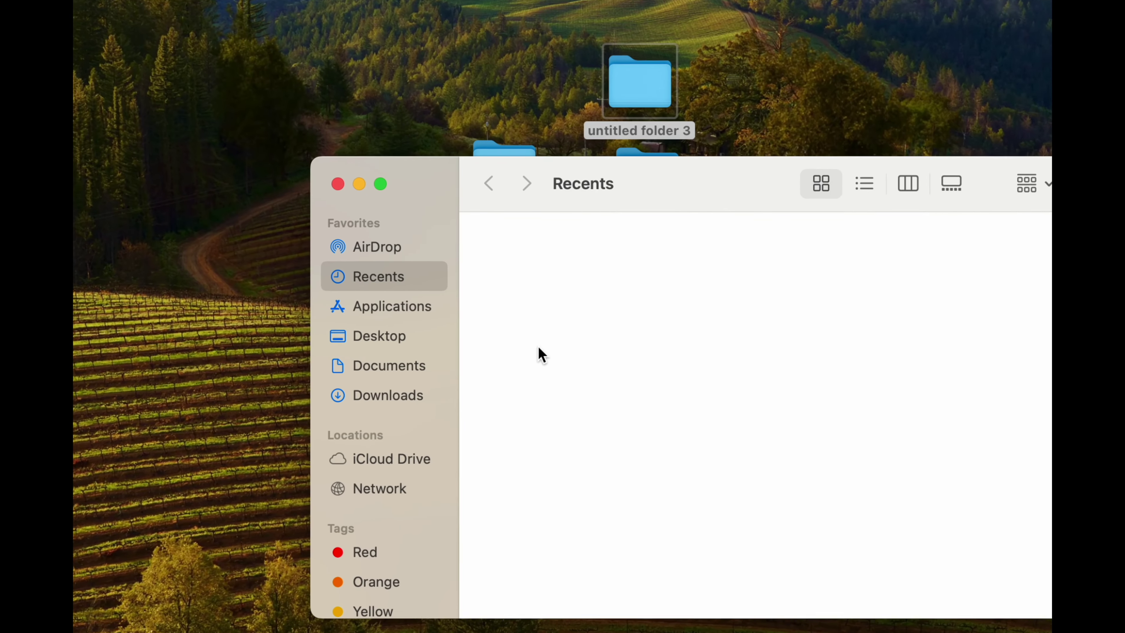
click(368, 371)
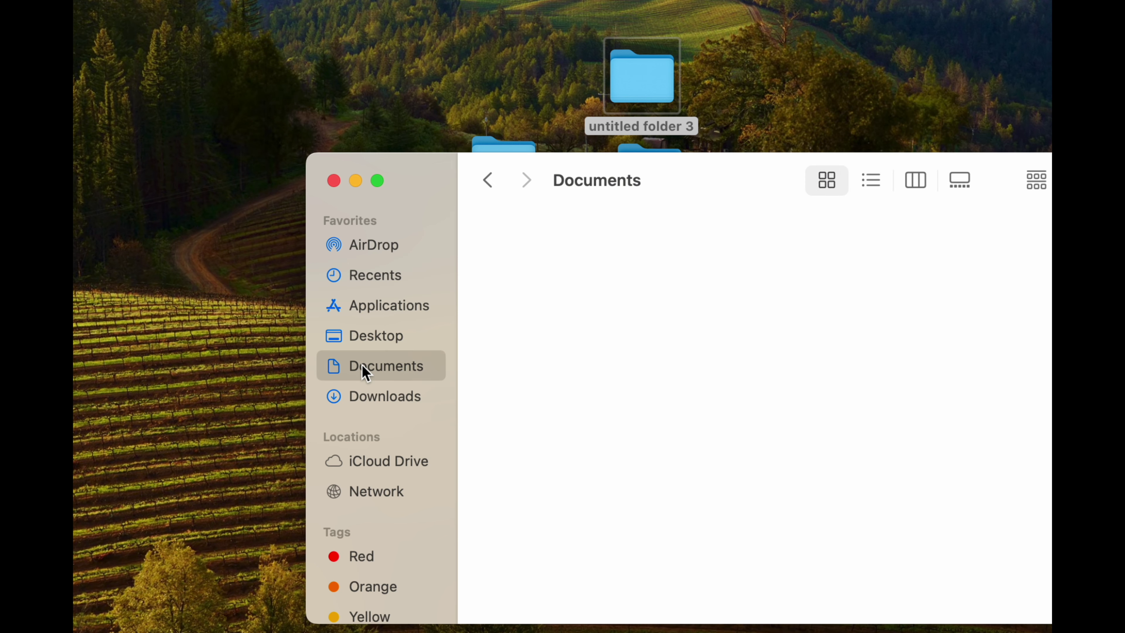
- Move all three untitled folders from the desktop into Documents, repositioning the Finder window to reach them
drag(451, 175, 328, 251)
drag(491, 87, 575, 337)
drag(605, 238, 564, 118)
click(718, 230)
drag(565, 221, 700, 328)
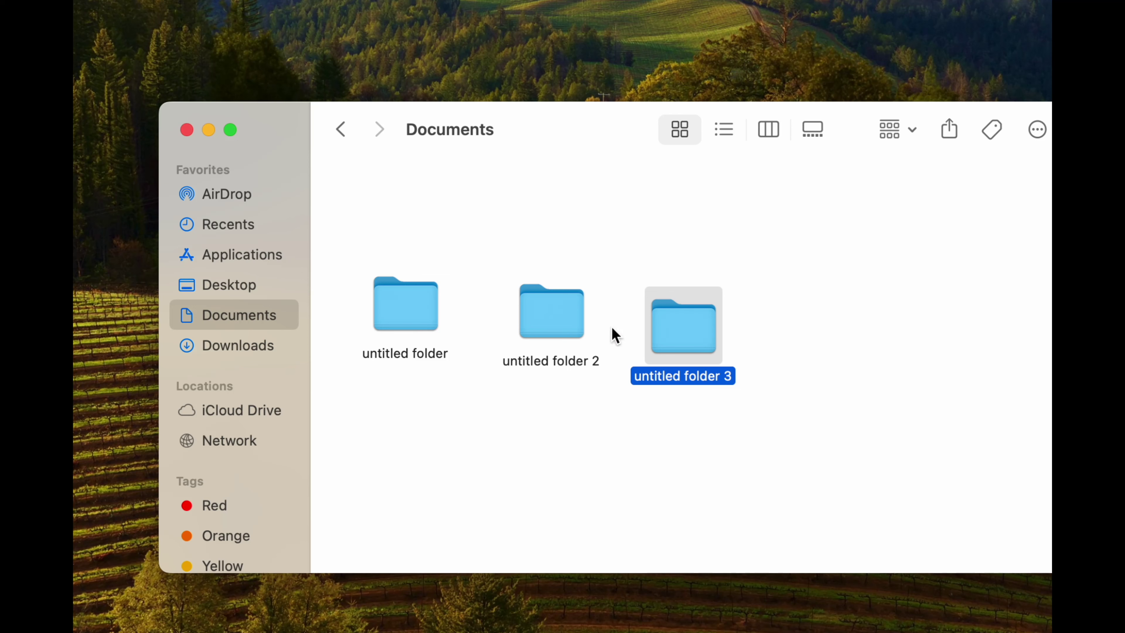
- View the contents of Downloads and Applications, and return to Documents
click(238, 353)
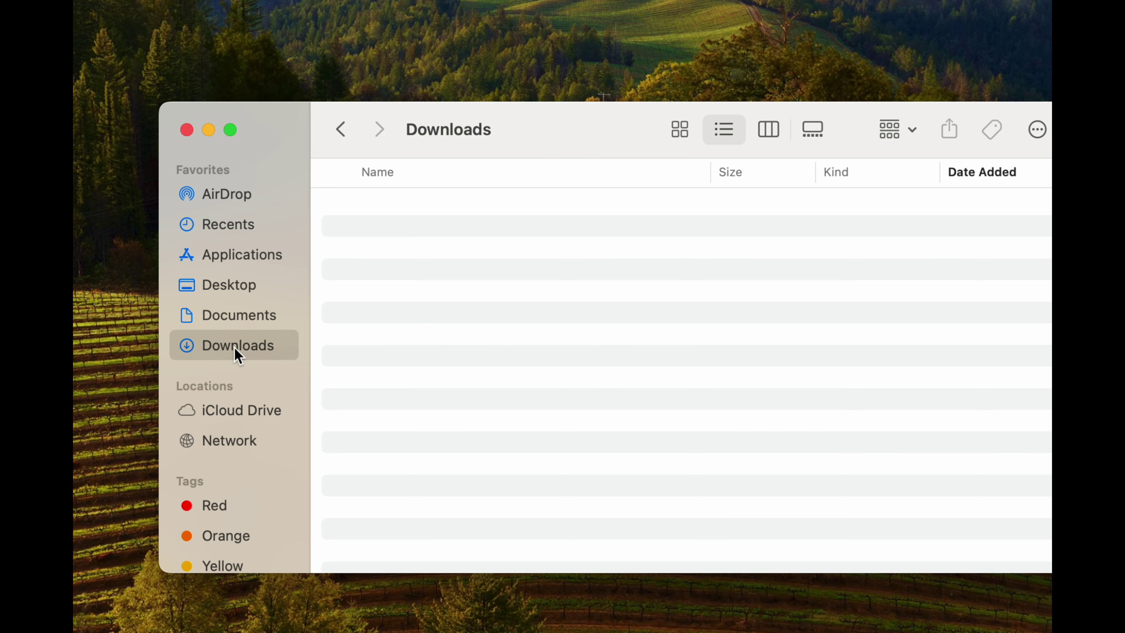
click(241, 264)
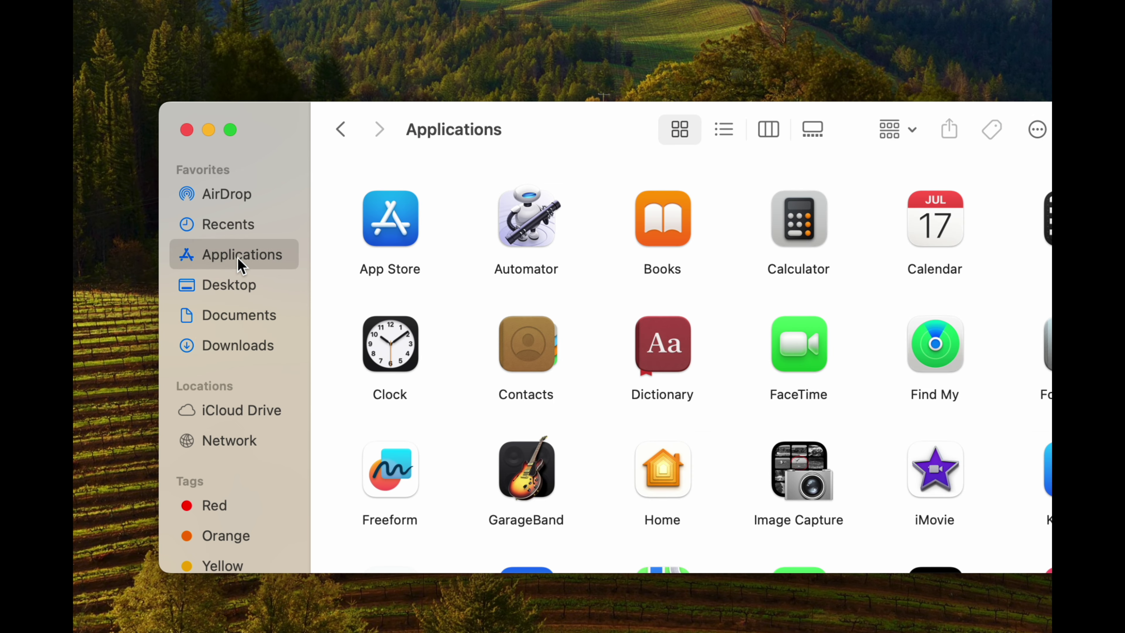
click(245, 325)
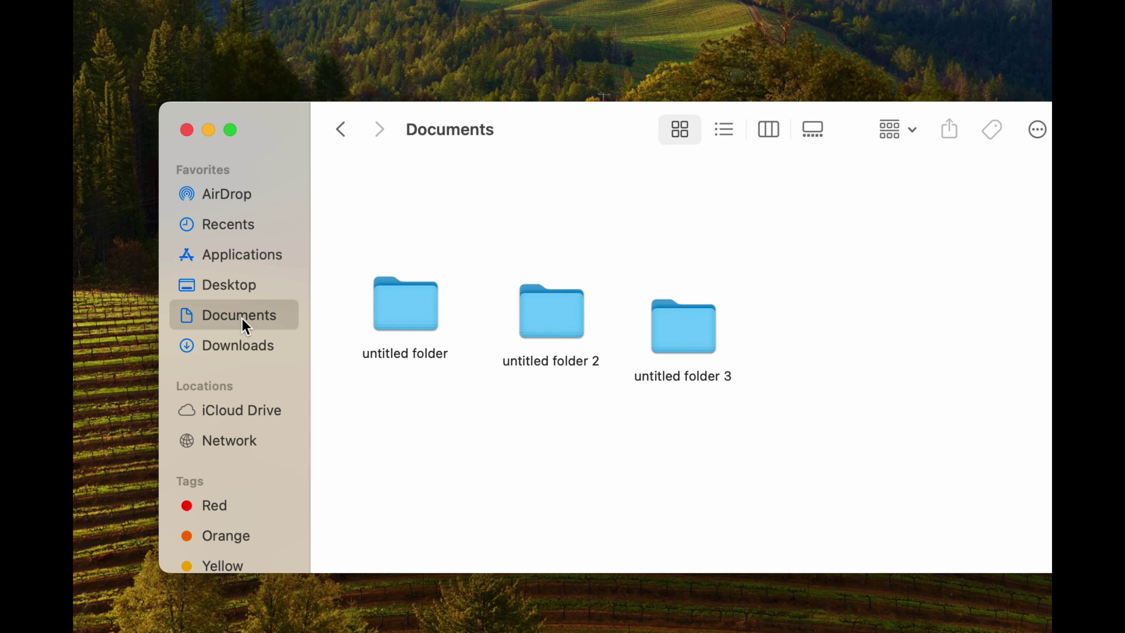
- Move untitled folder 3 and untitled folder 2 from Documents to the Trash
drag(569, 120, 514, 59)
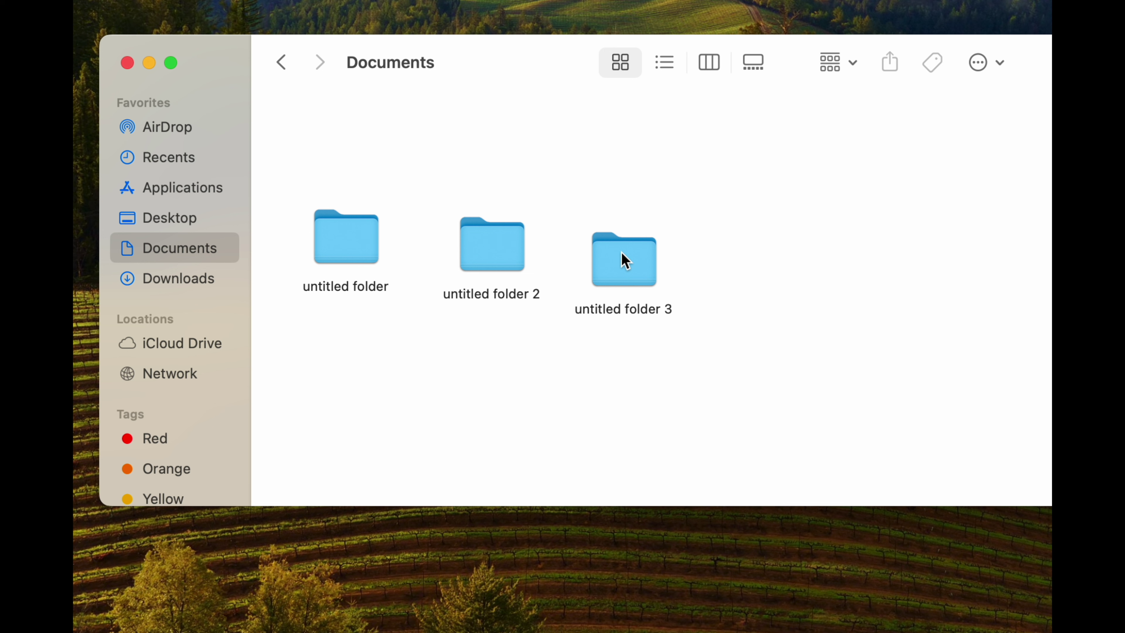
right_click(625, 260)
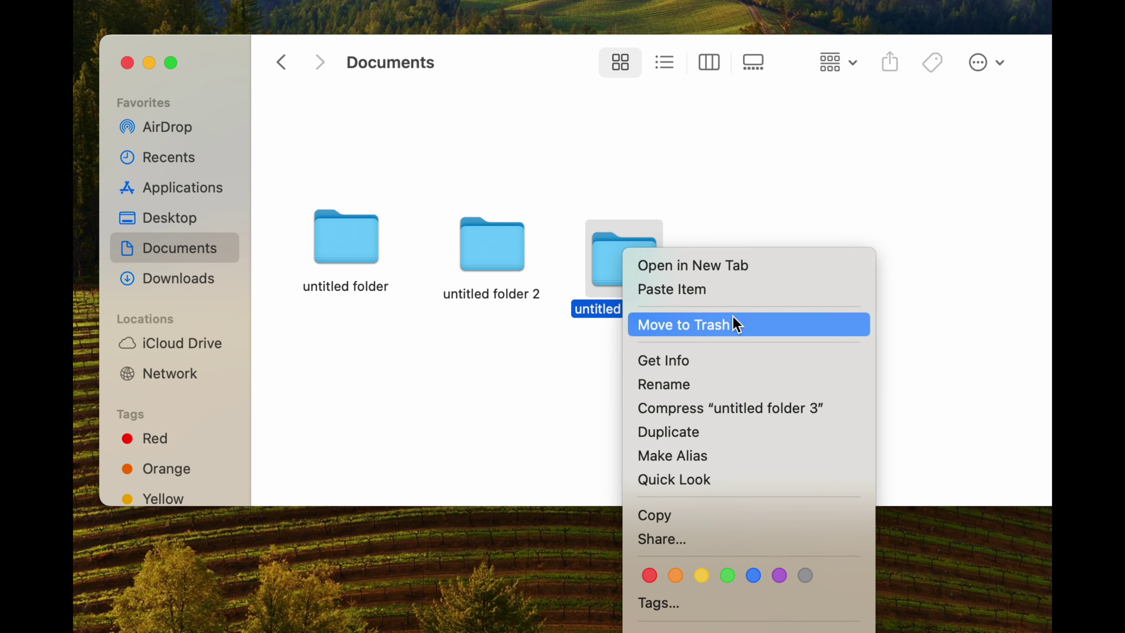
click(734, 324)
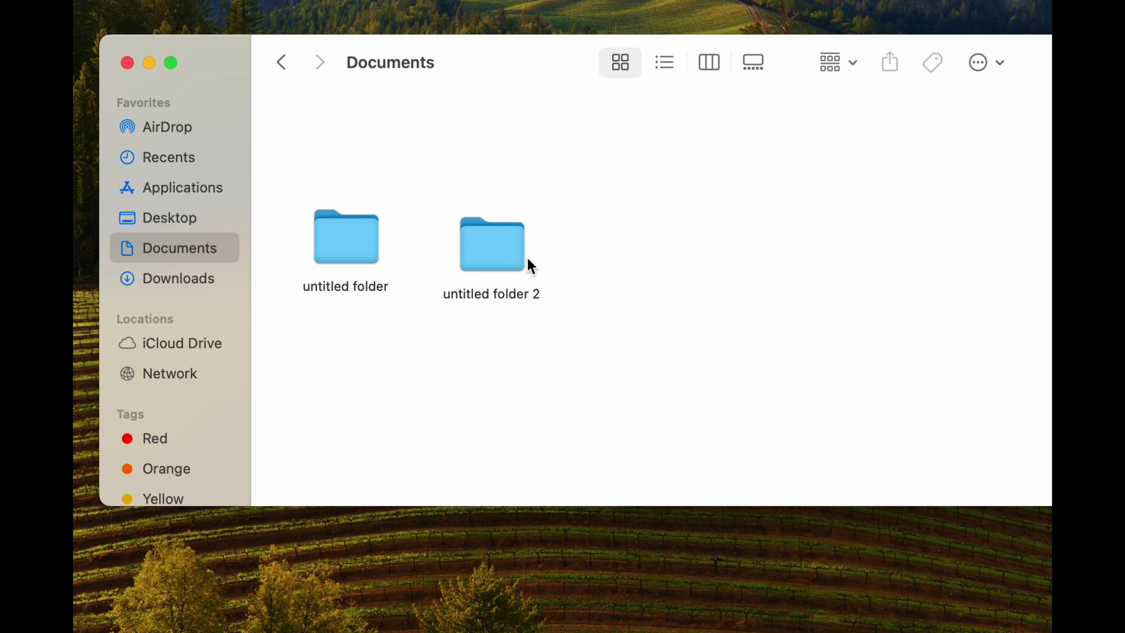
drag(501, 258, 557, 191)
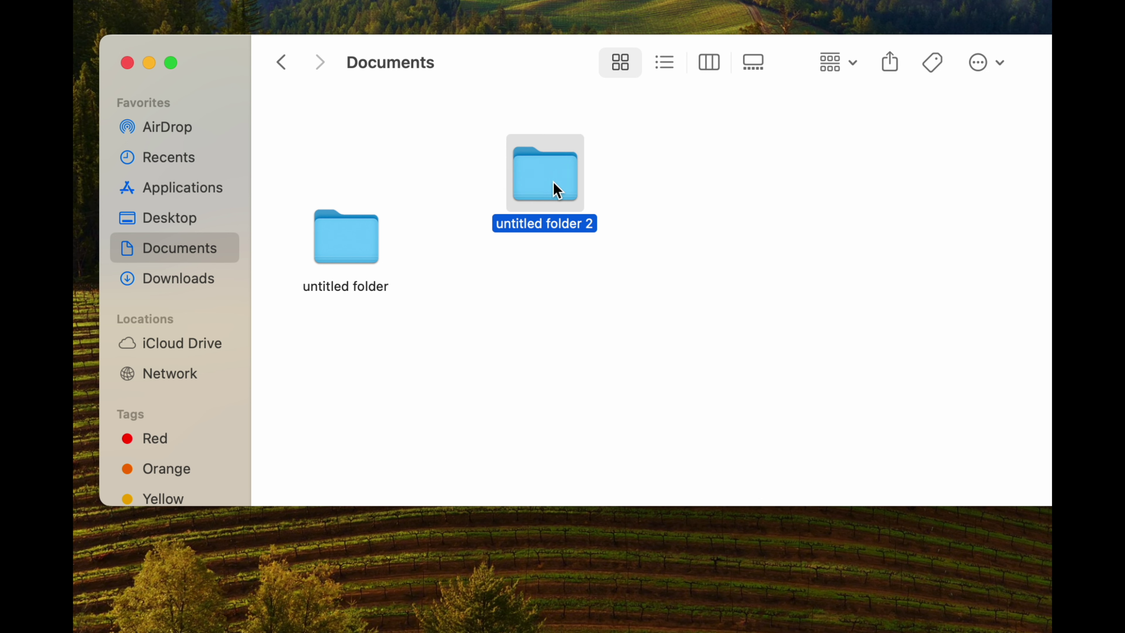
key(super+BackSpace)
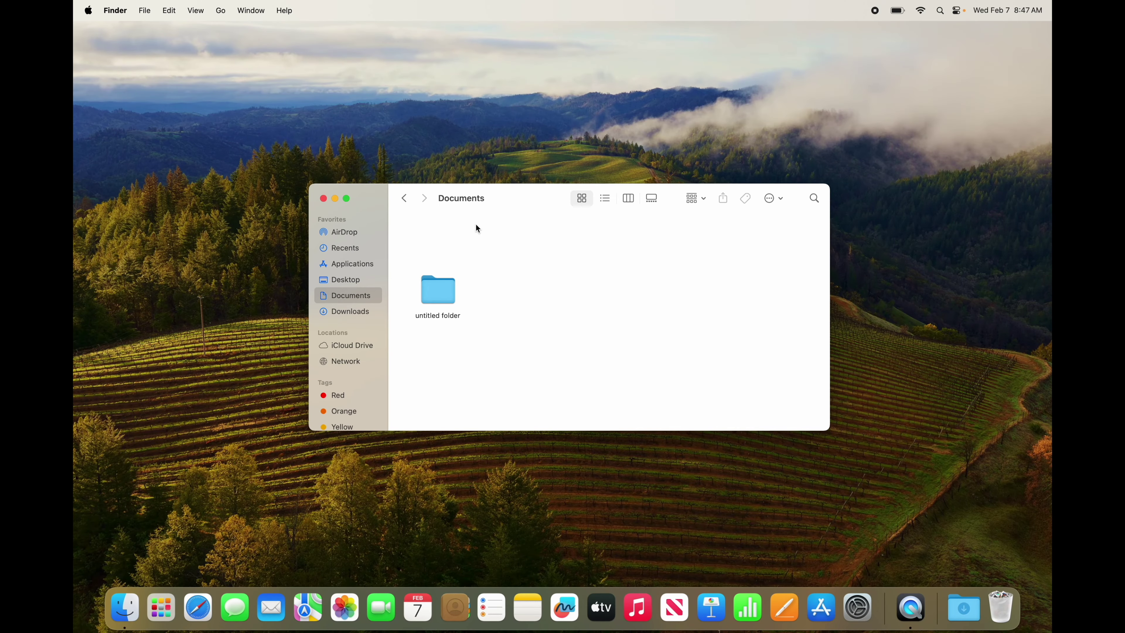
- Move the remaining untitled folder from Documents to the Trash and close the Finder window
drag(493, 81, 468, 46)
drag(501, 188, 488, 173)
drag(409, 254, 1001, 606)
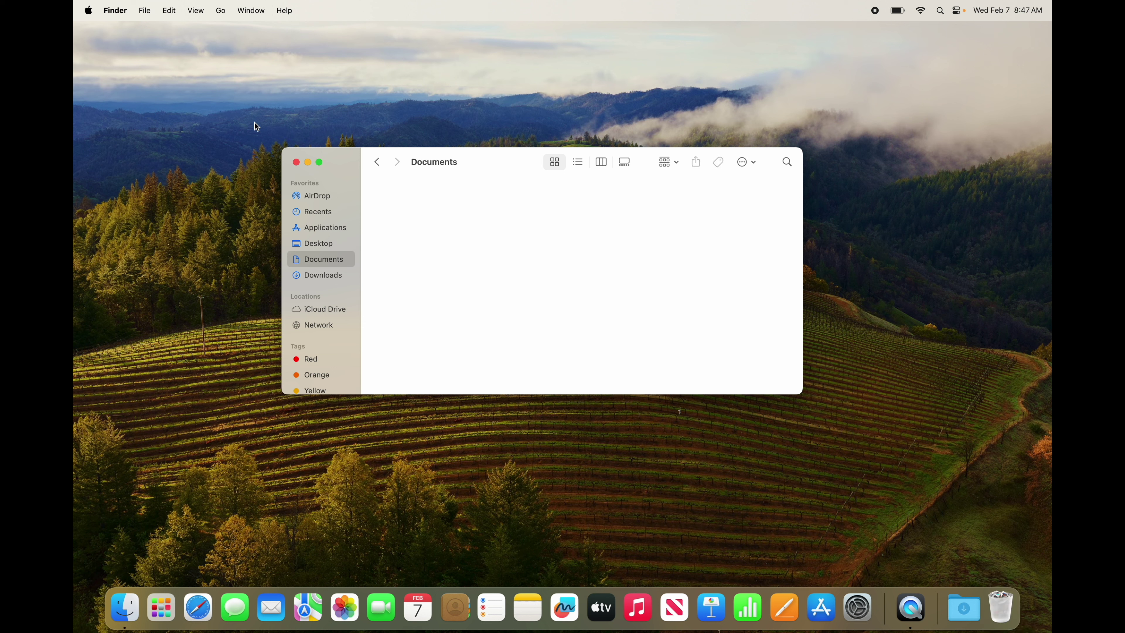
click(296, 162)
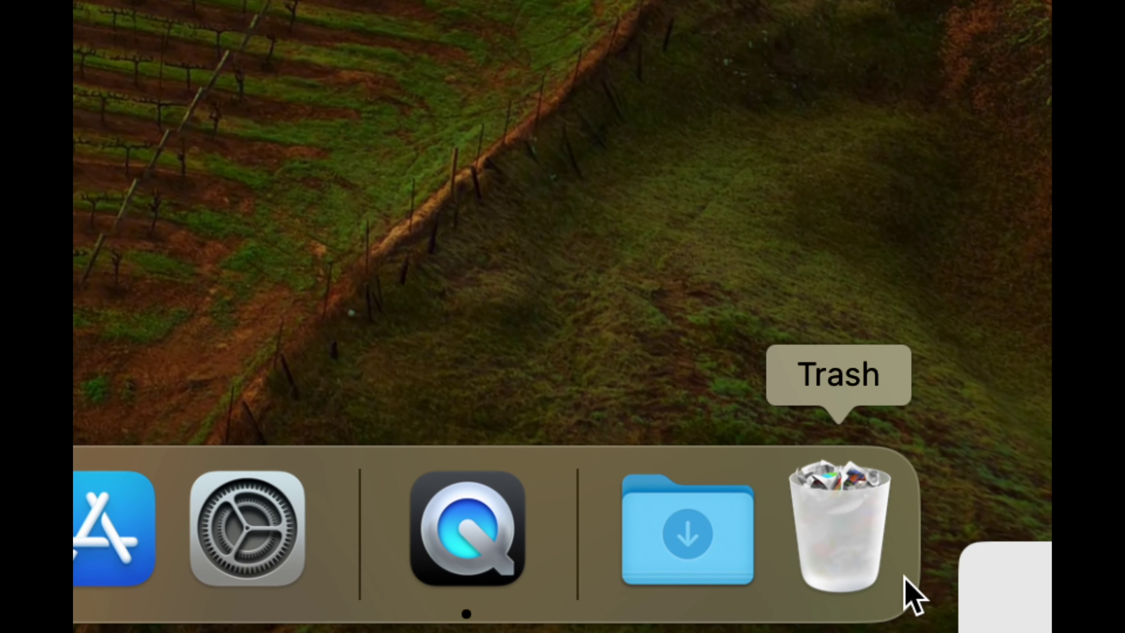
- Open the Trash and permanently erase all the items in it
right_click(847, 552)
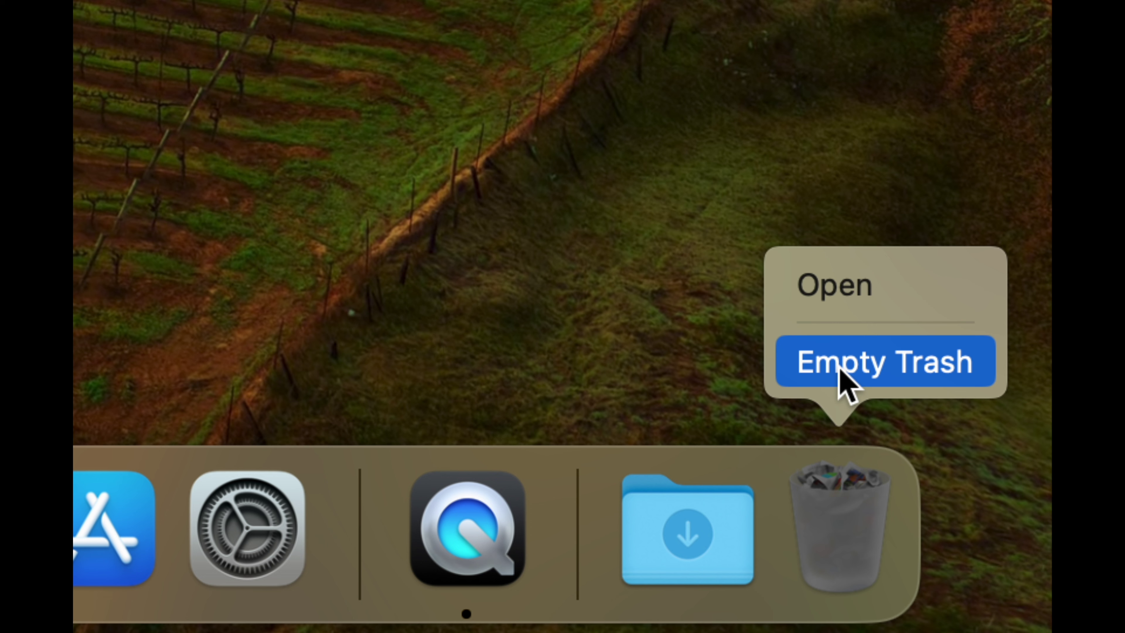
click(863, 438)
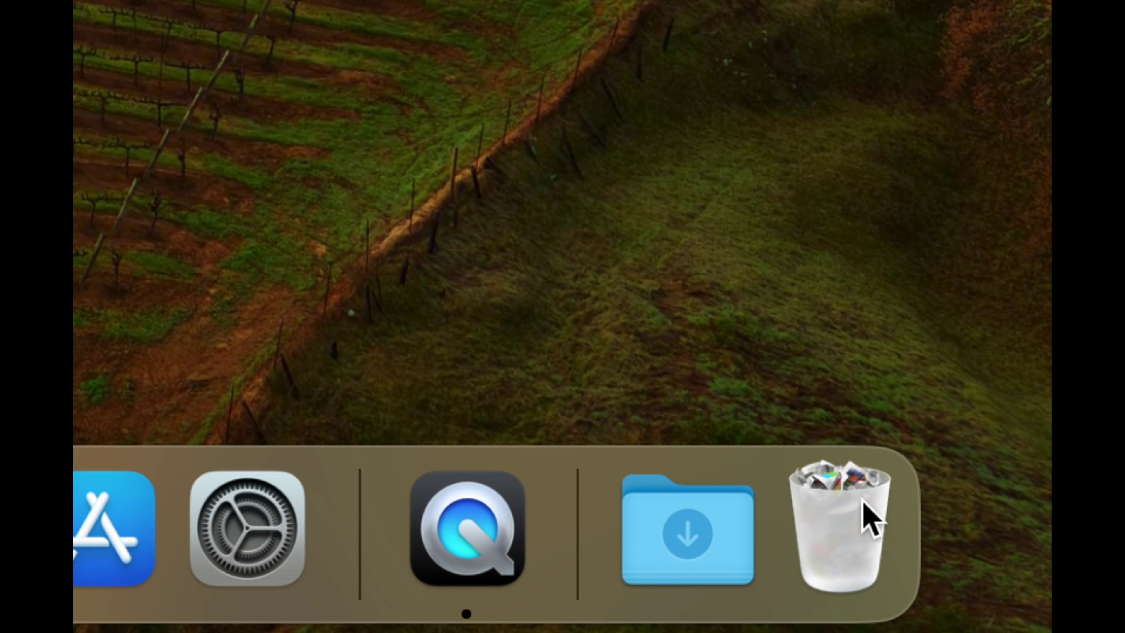
click(862, 502)
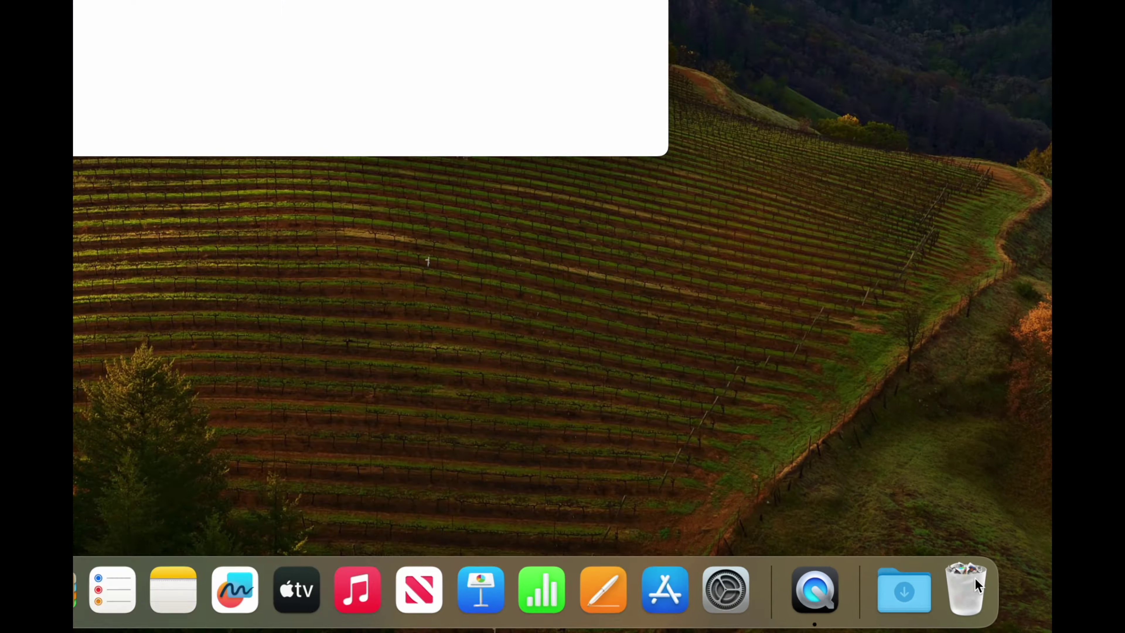
drag(524, 112, 525, 168)
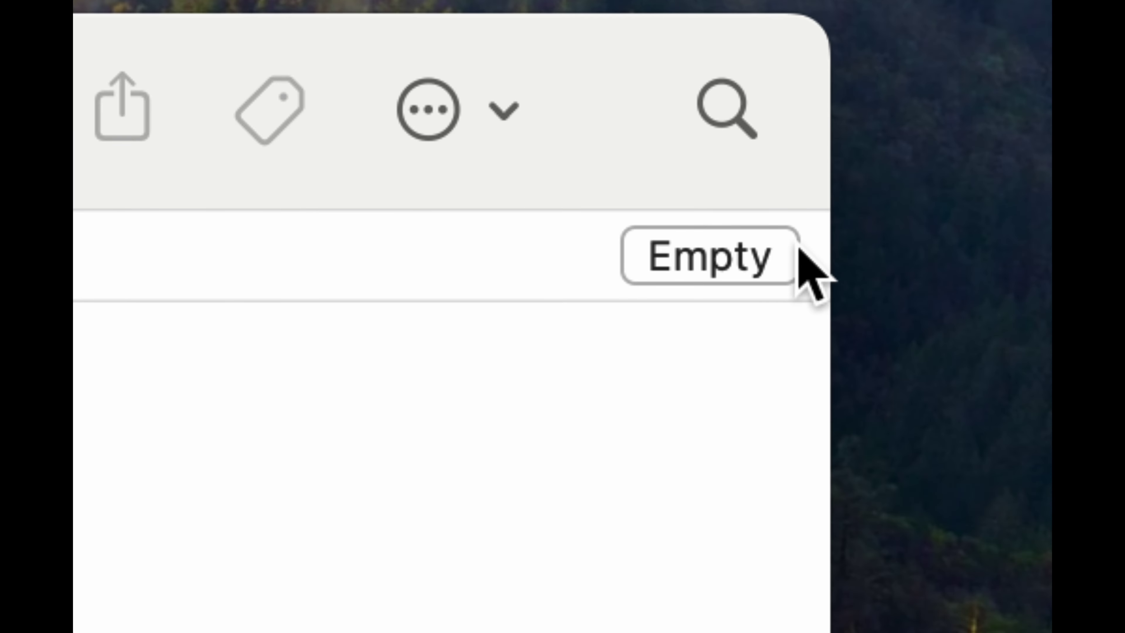
click(707, 265)
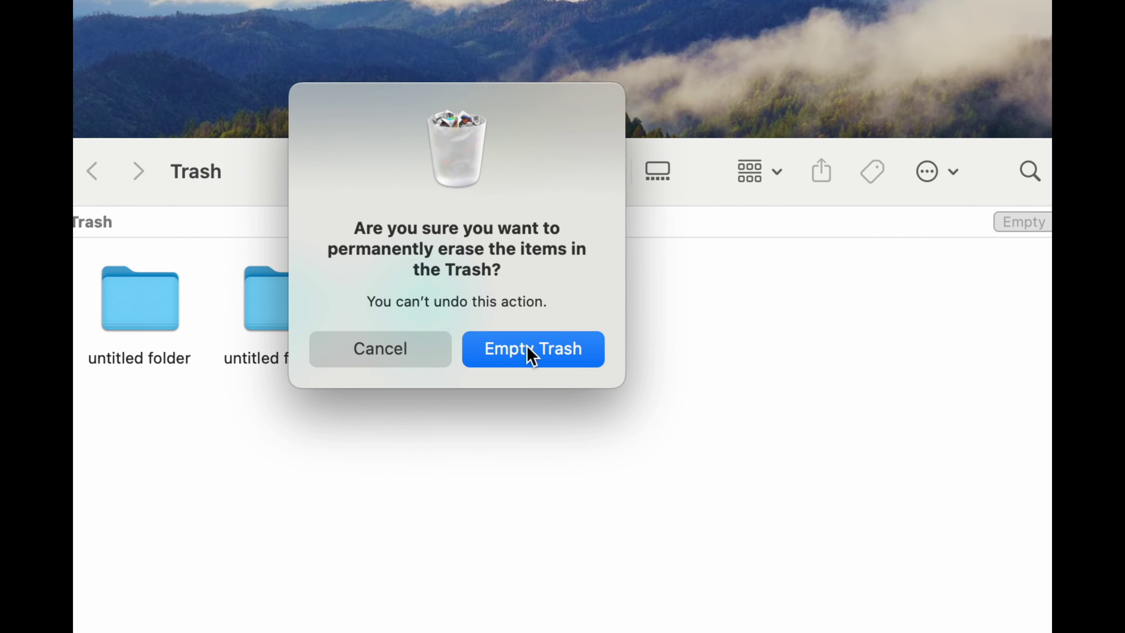
click(531, 352)
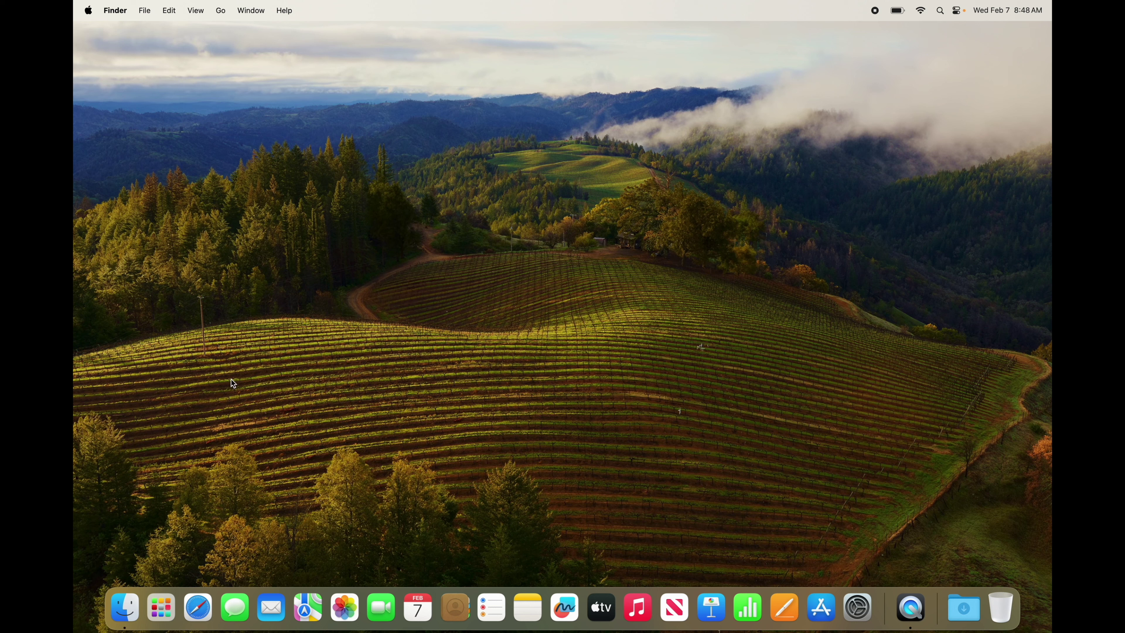
- Open a Finder window on the Applications folder, and enlarge and reposition it so all the apps fit
click(130, 608)
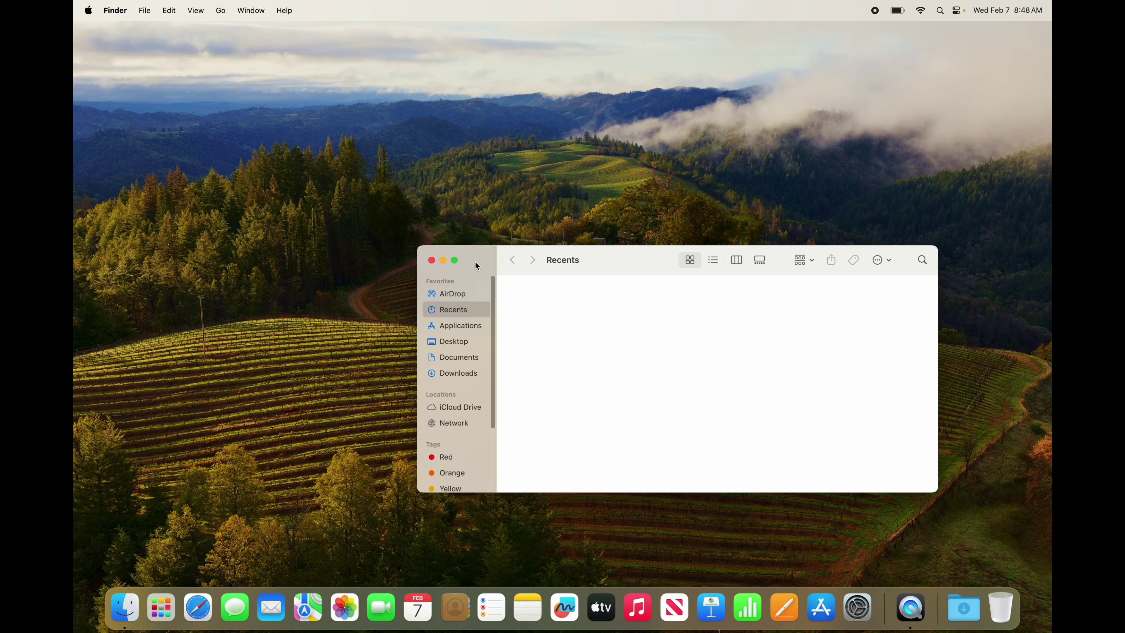
drag(476, 262, 441, 141)
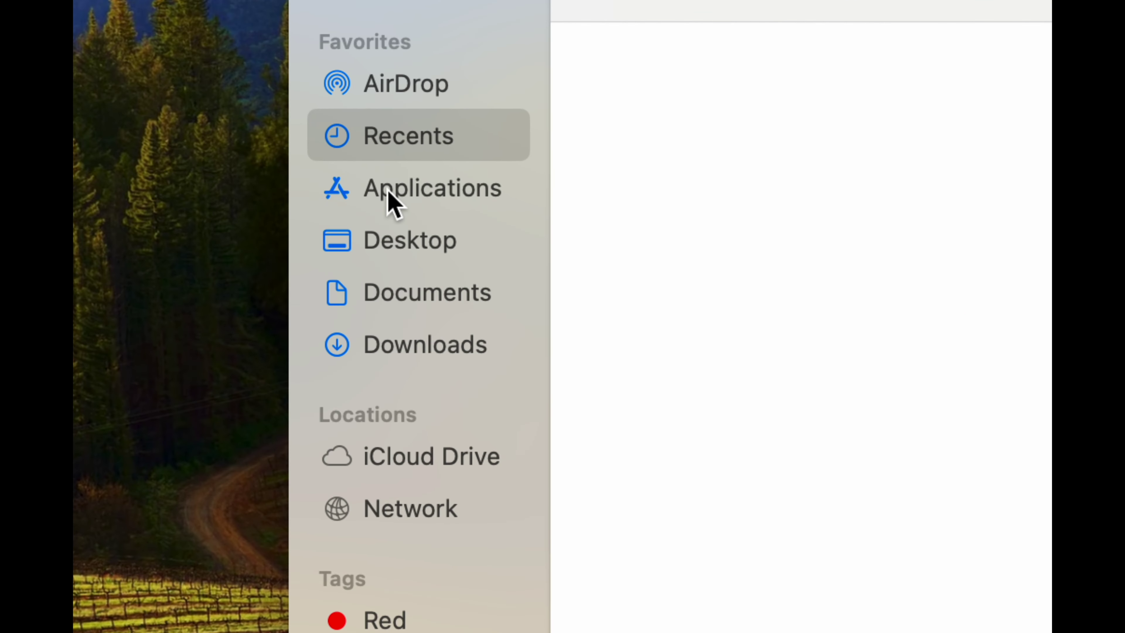
click(391, 193)
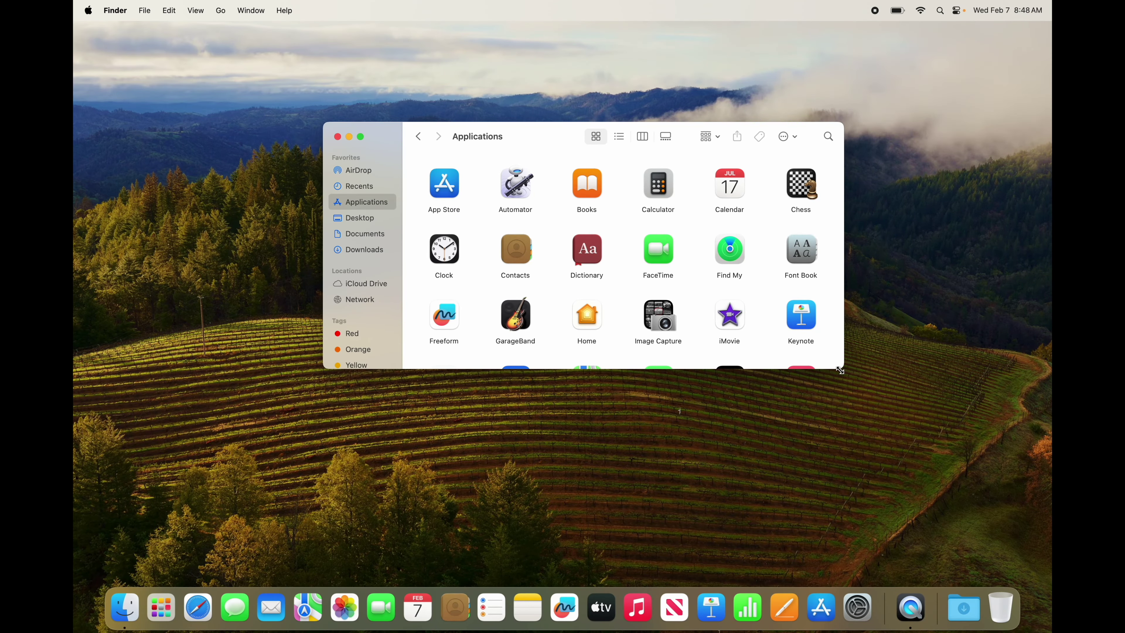
drag(951, 342, 1124, 583)
drag(552, 132, 420, 80)
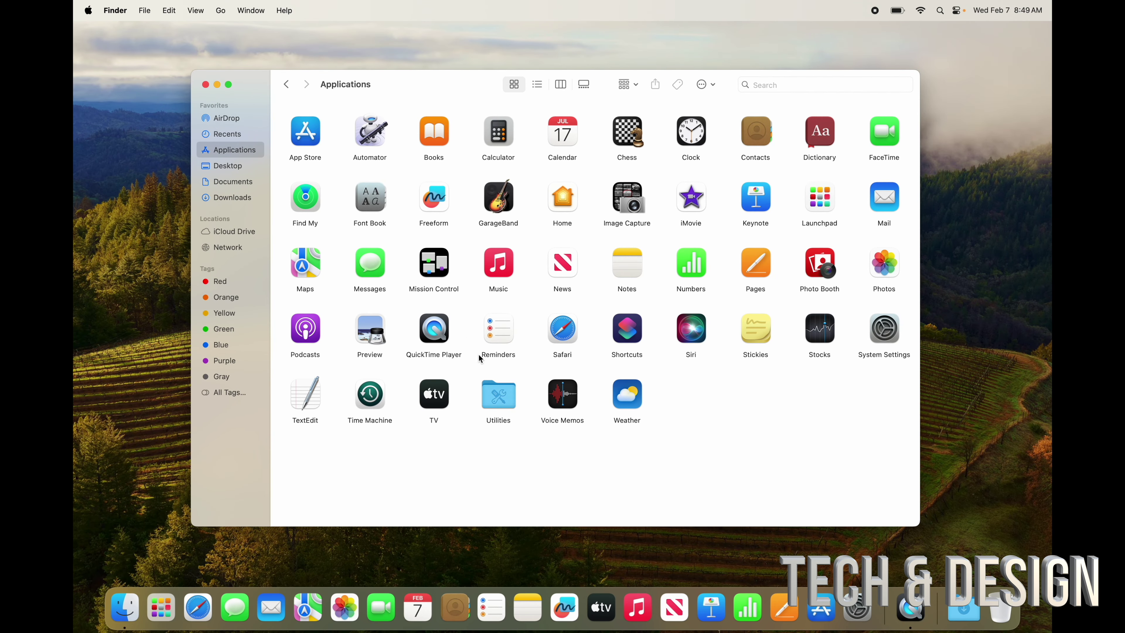
- Look through the apps in the Utilities folder, return to Applications and close the Finder window
double_click(498, 400)
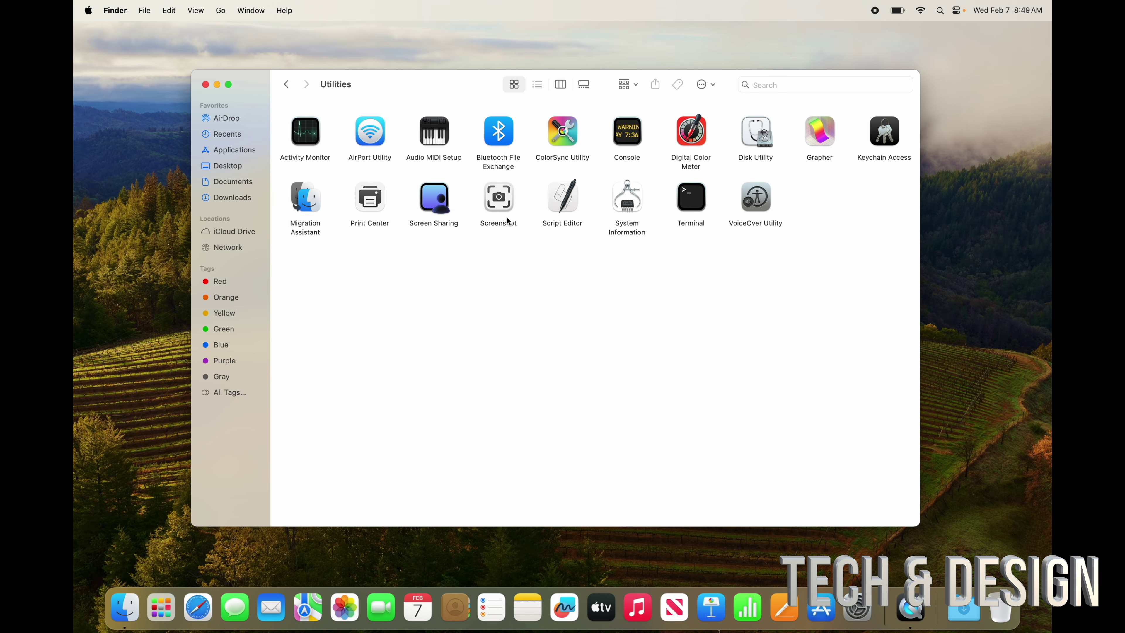
click(288, 86)
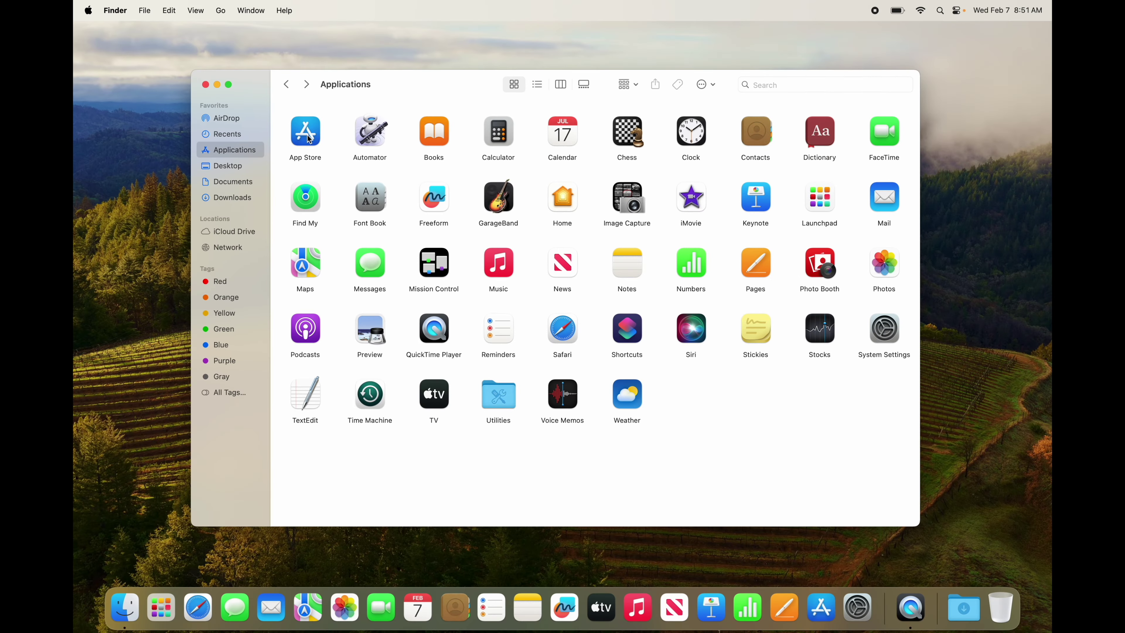
click(205, 84)
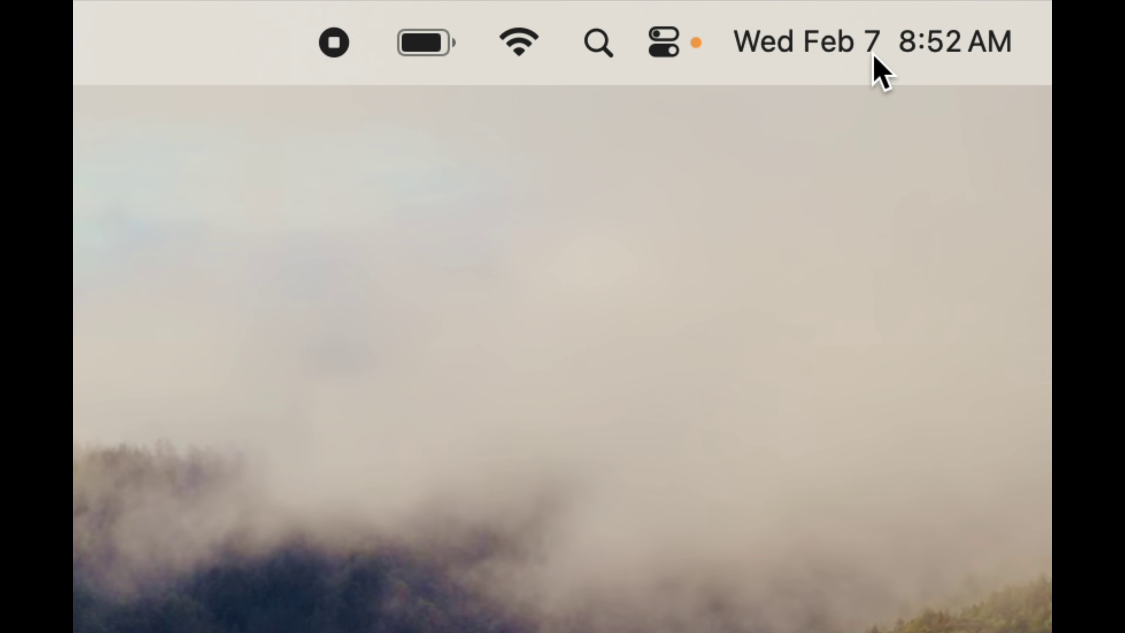
- Open Notification Center, dismiss the What's New card and start editing the widgets
click(866, 60)
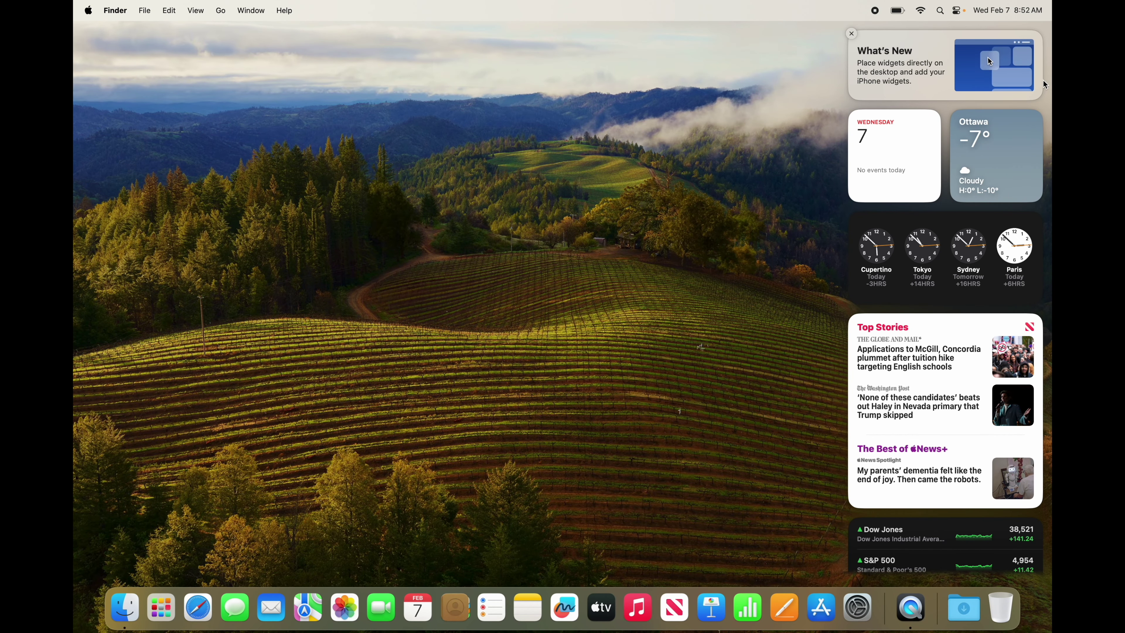
click(852, 34)
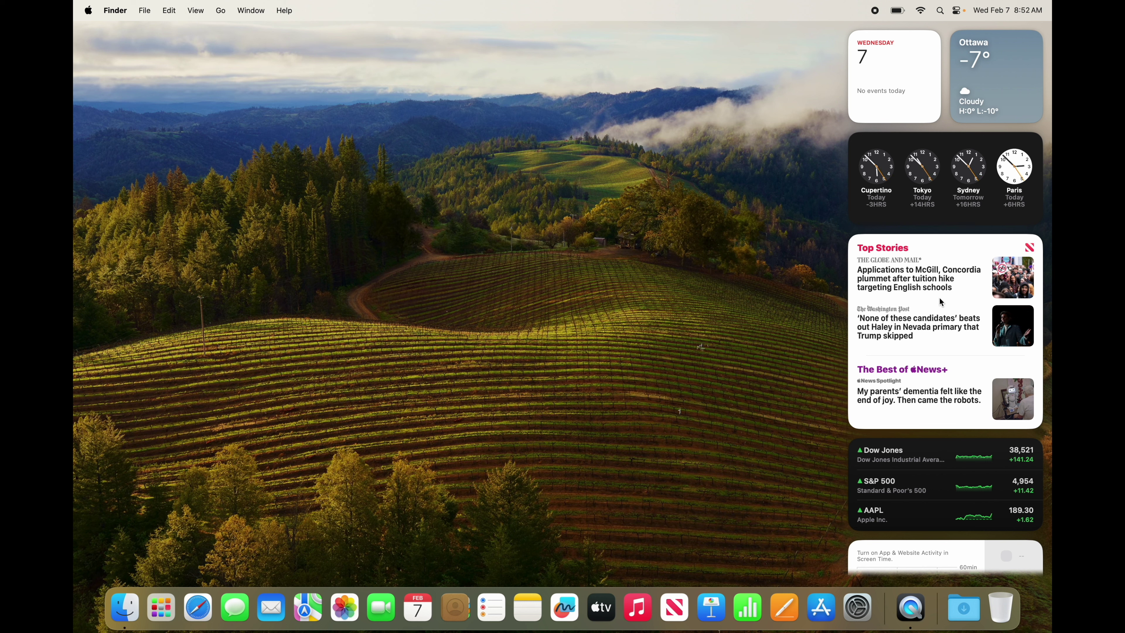
scroll(943, 308, down, 3)
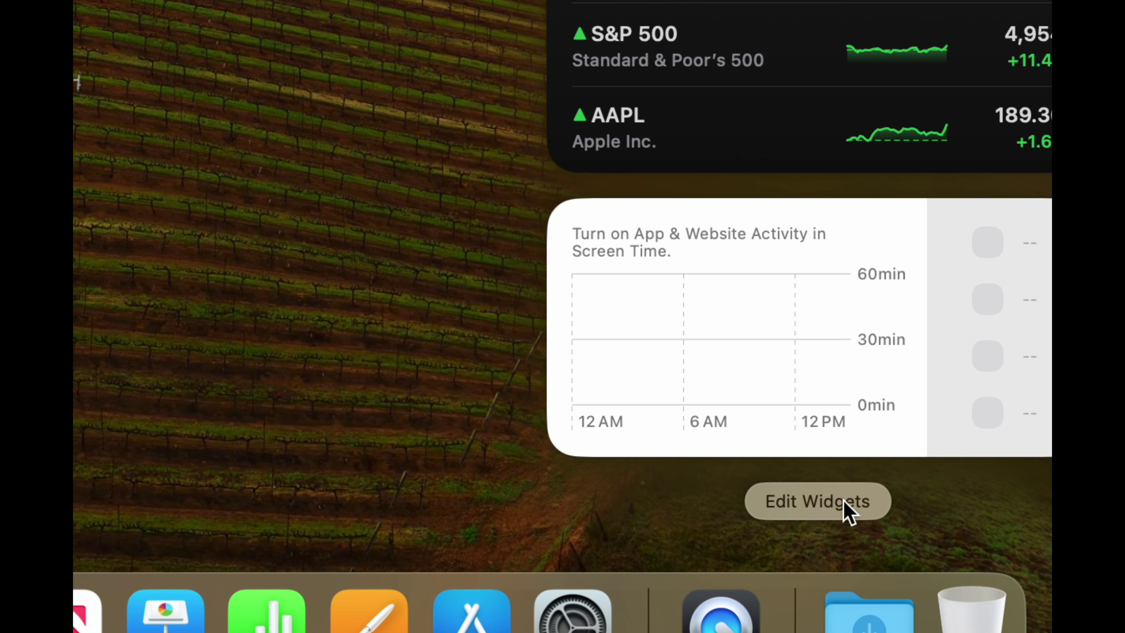
click(844, 501)
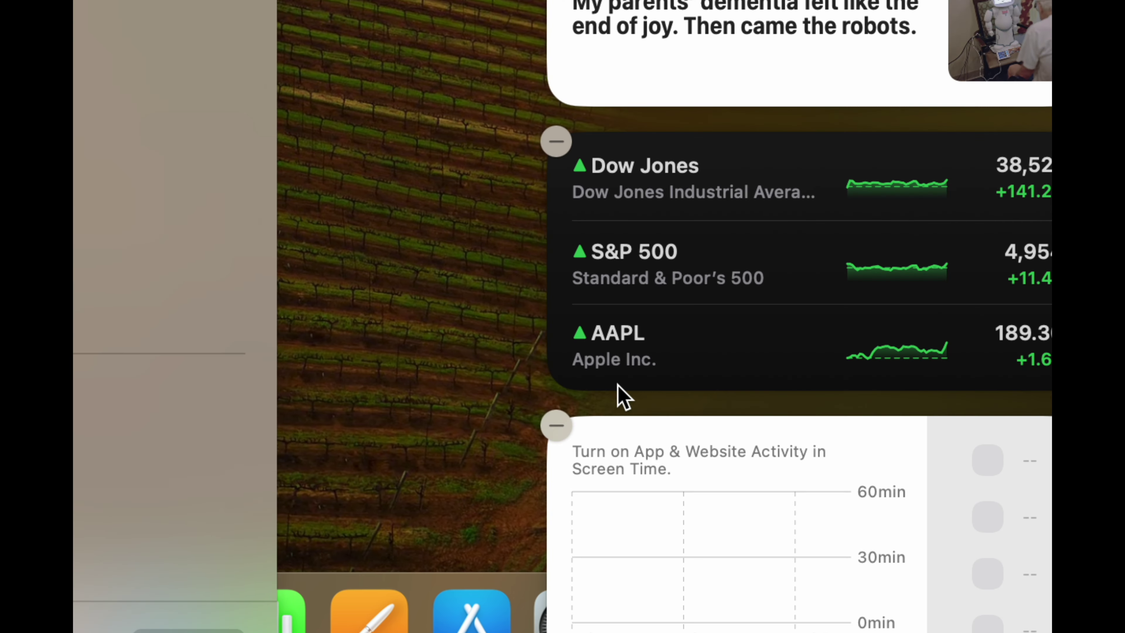
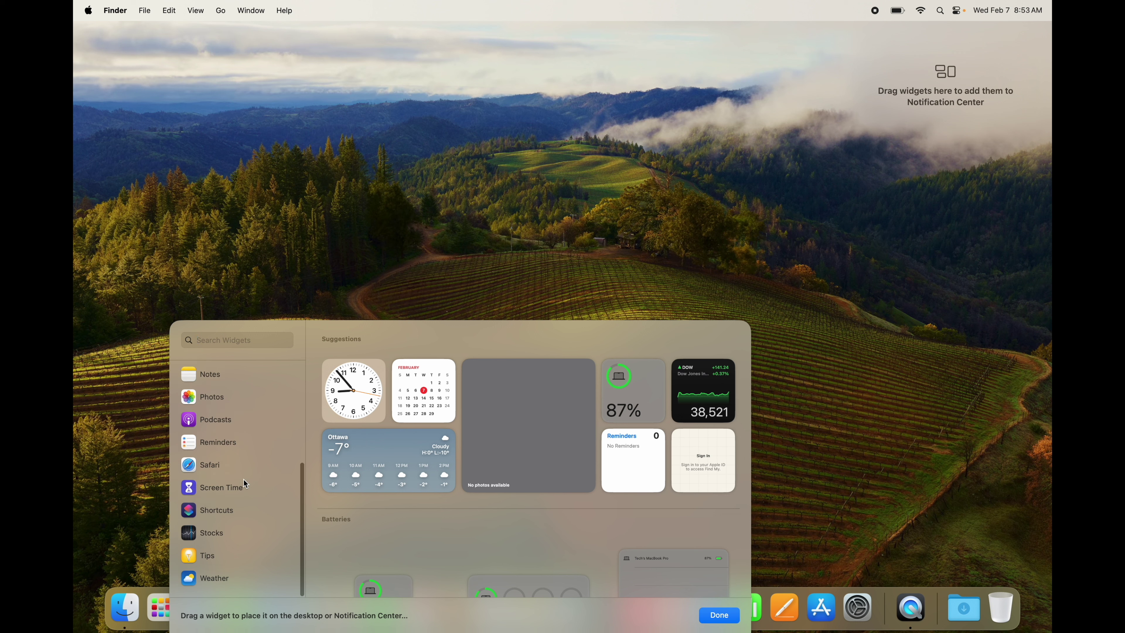
- Add a small and a large Podcasts Up Next widget to Notification Center
scroll(244, 479, down, 8)
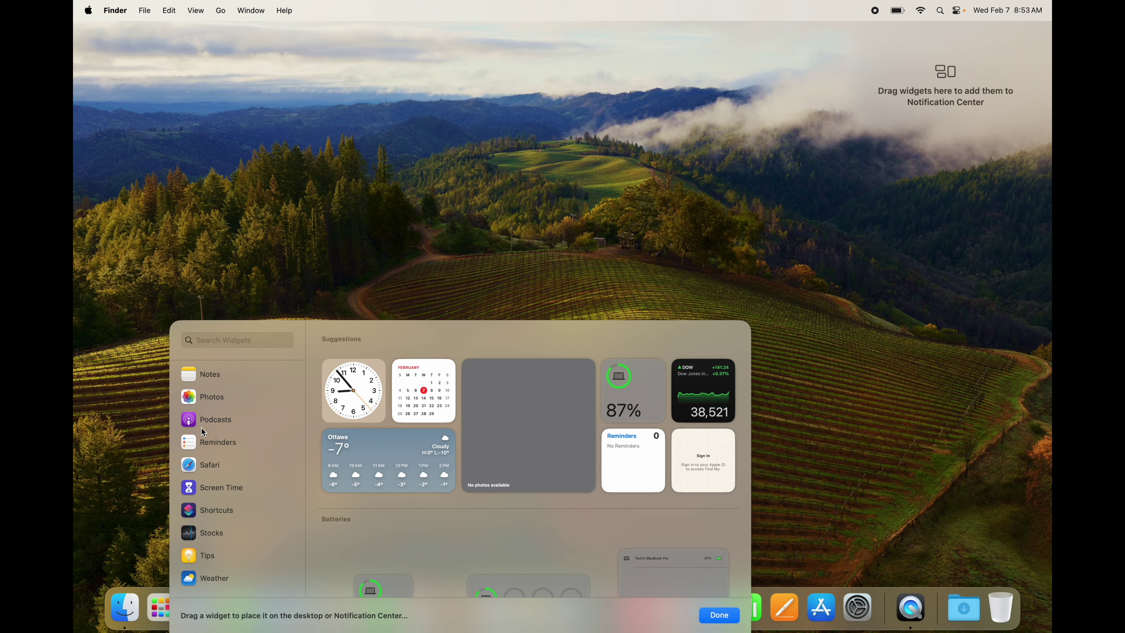
click(198, 424)
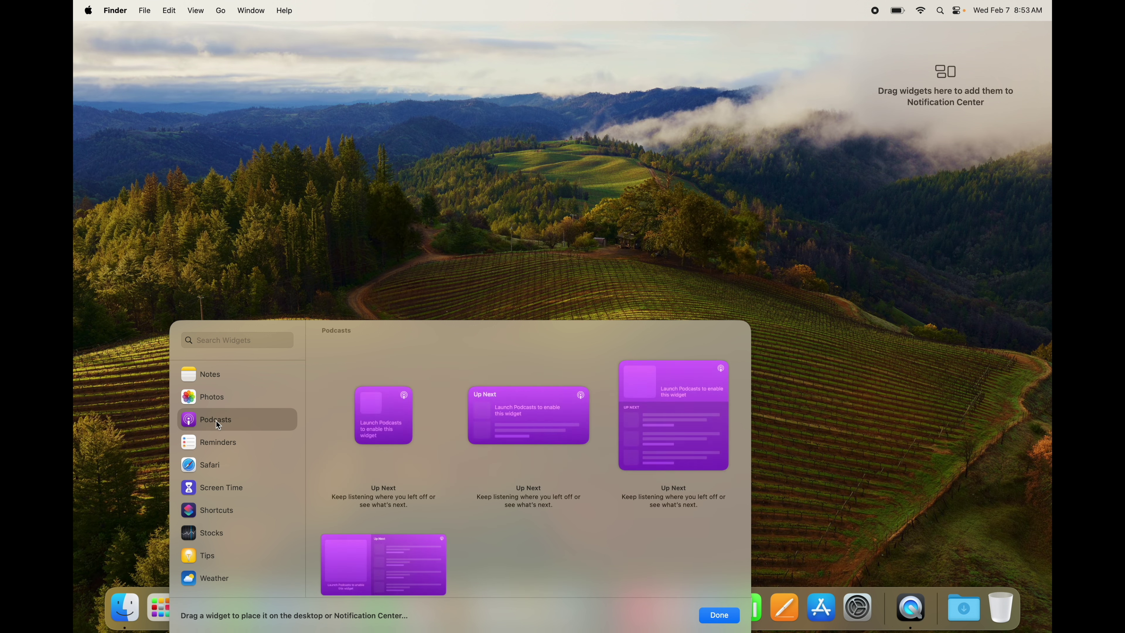
mouse_move(399, 427)
mouse_move(380, 566)
drag(384, 411, 879, 128)
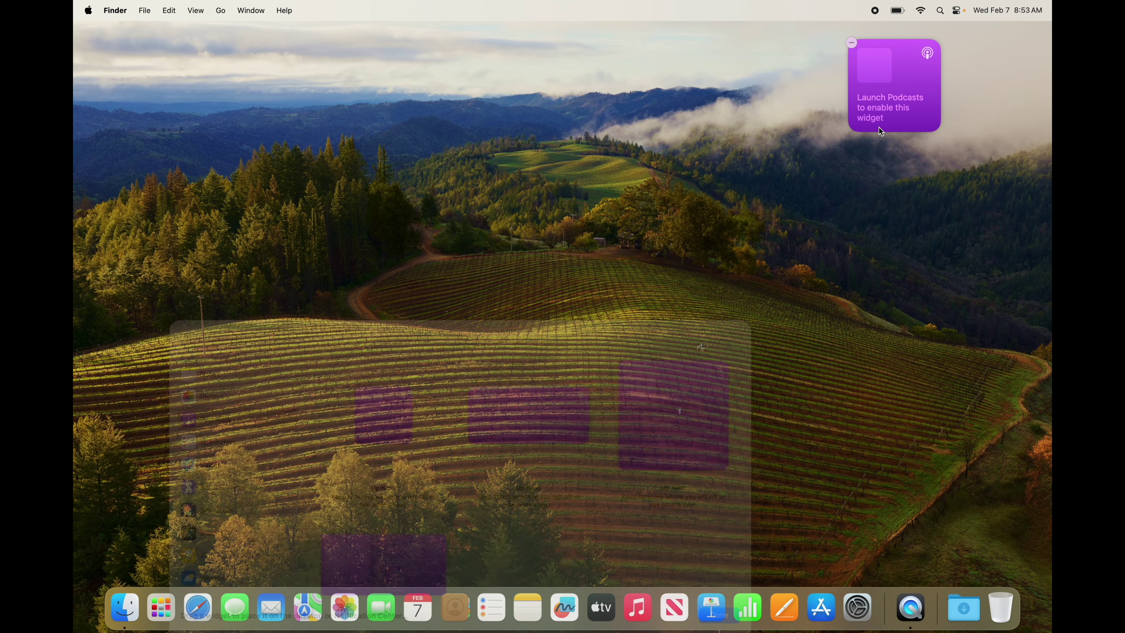
mouse_move(571, 409)
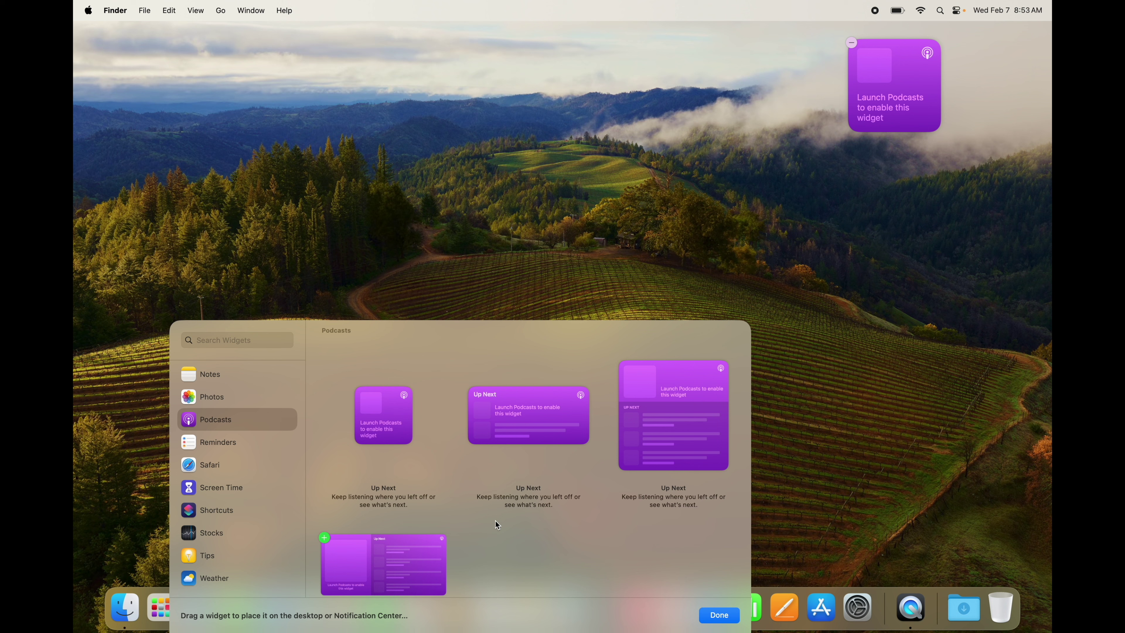
drag(649, 432, 930, 253)
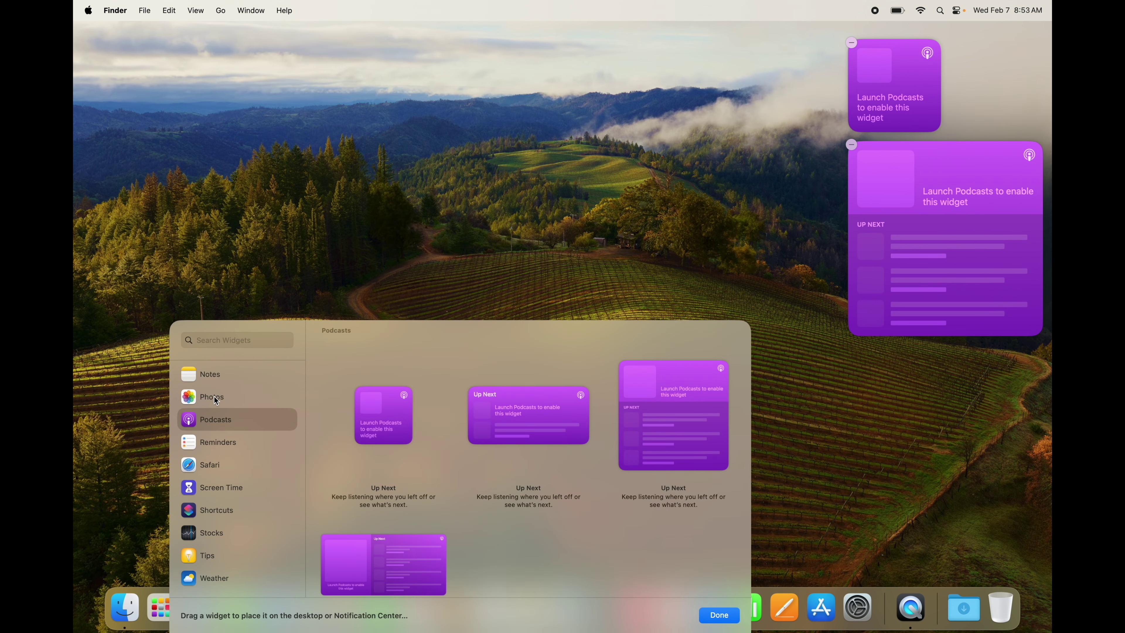
- Add a small Photos widget and a medium Reminders List widget to Notification Center
click(212, 397)
drag(393, 432, 923, 177)
click(208, 442)
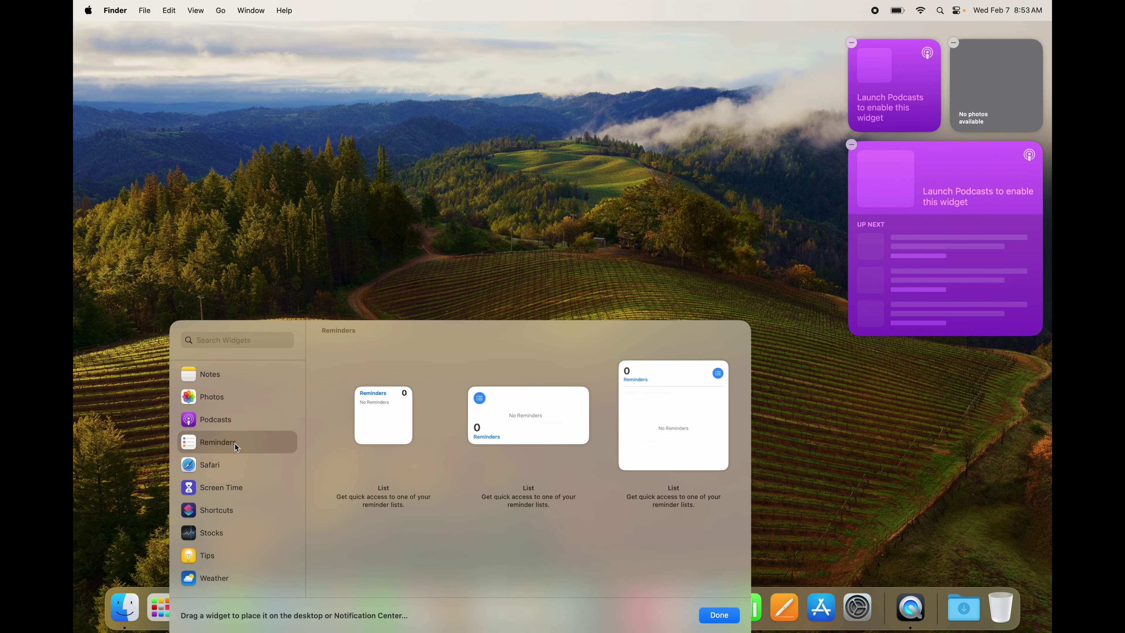
drag(514, 422, 919, 417)
- Add the medium Weather Forecast and medium Batteries Status widgets at the end of the Notification Center column
click(208, 573)
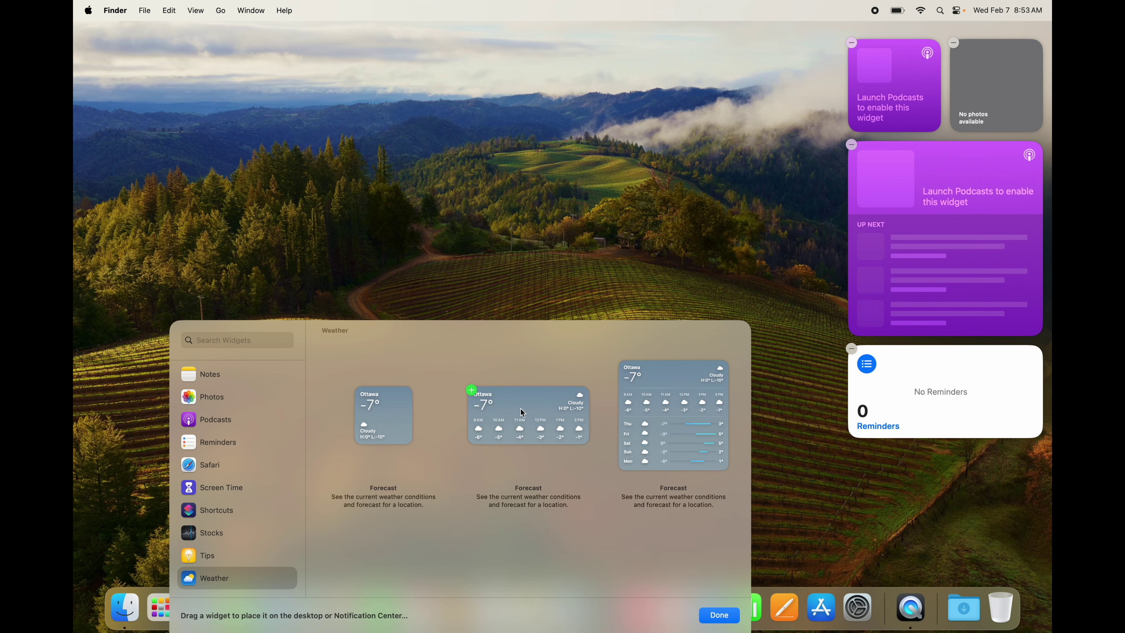
drag(524, 416, 934, 484)
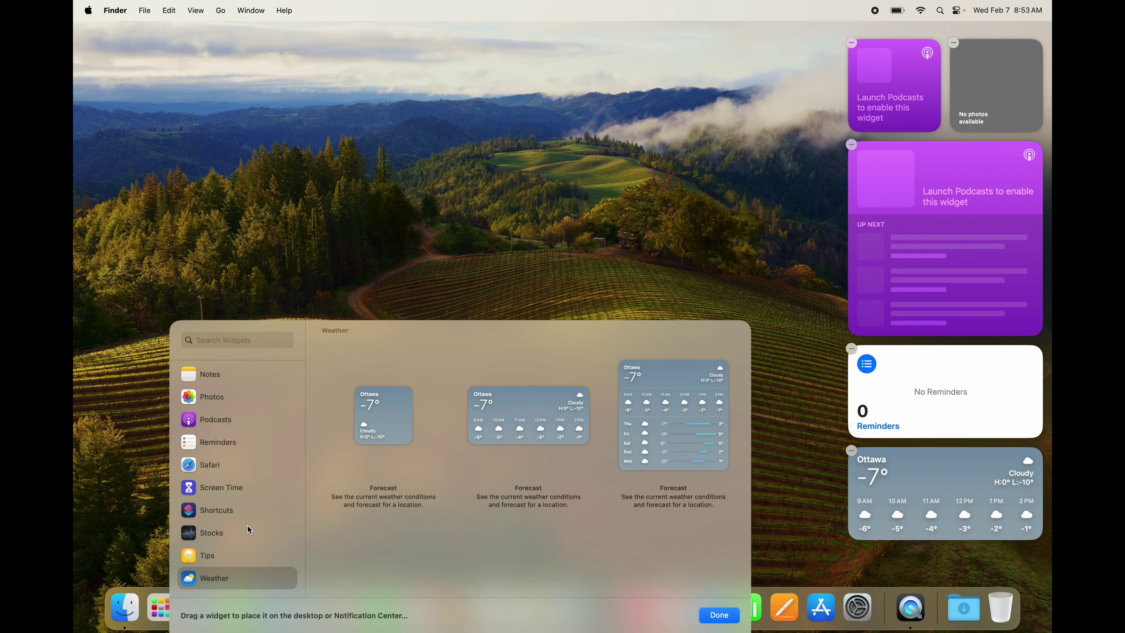
scroll(220, 540, up, 1)
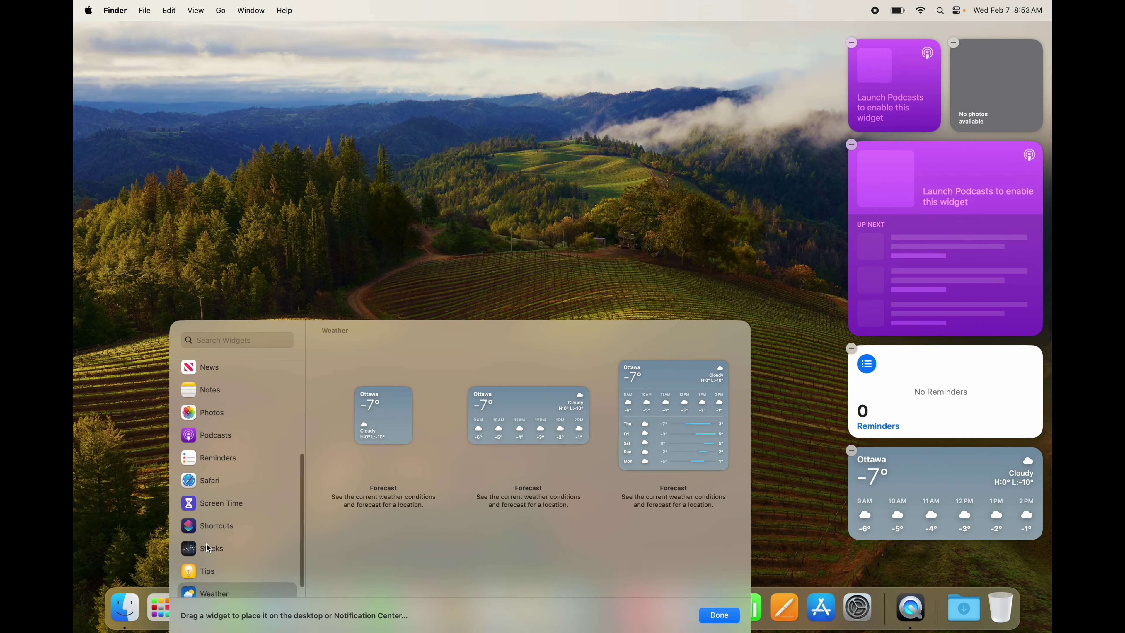
scroll(208, 548, up, 5)
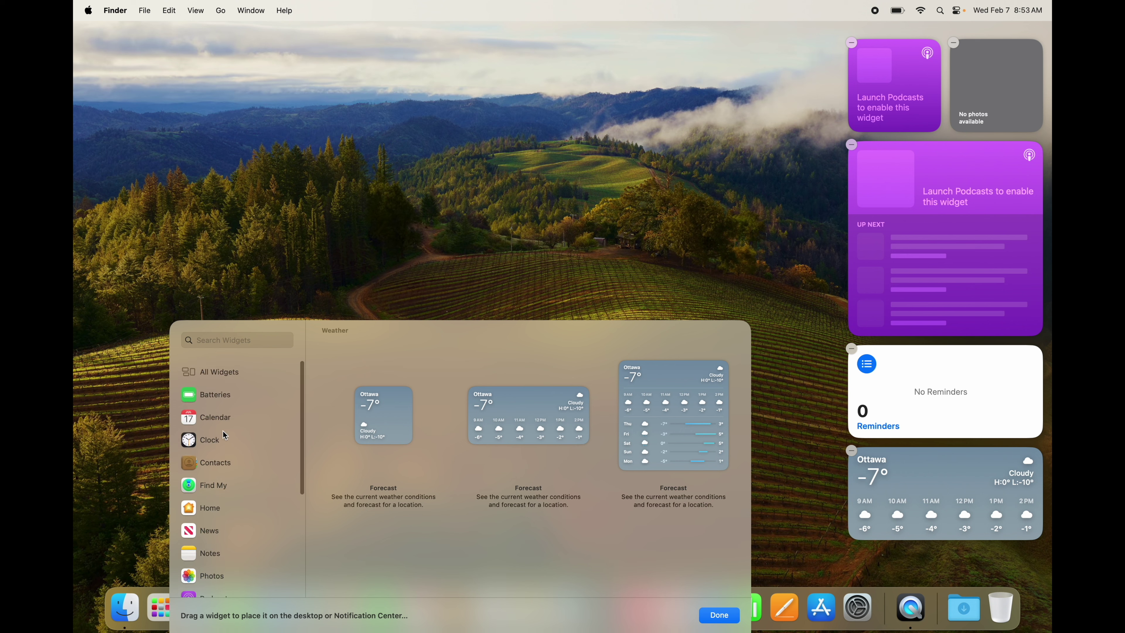
click(209, 396)
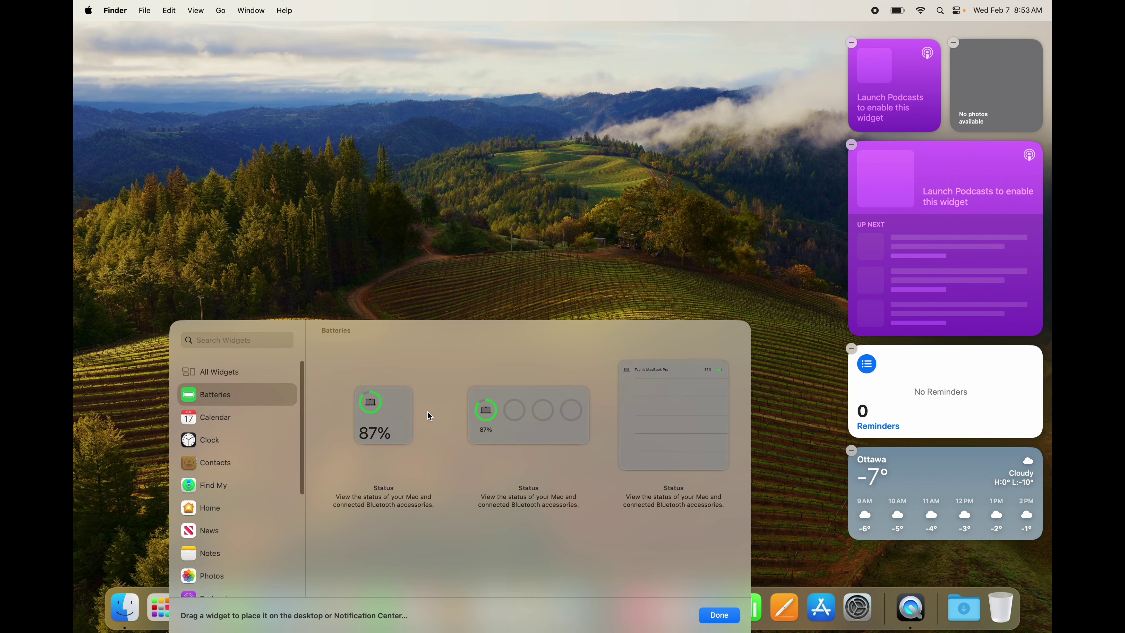
drag(487, 413, 886, 547)
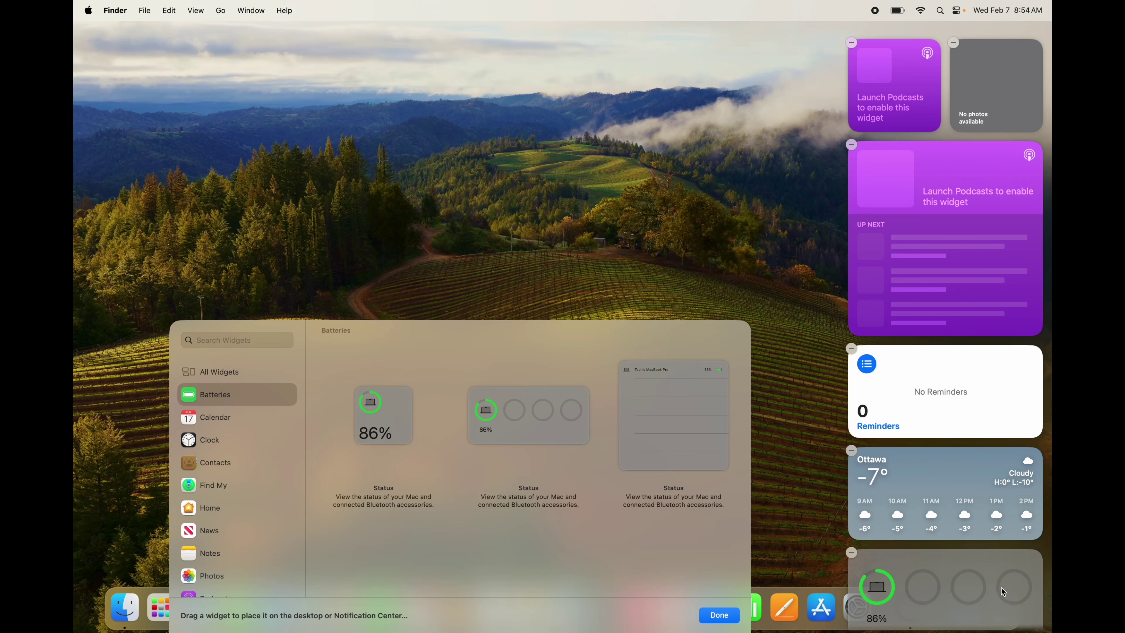
- Browse all the available widgets in the gallery across every app category, and close the gallery and Notification Center
scroll(231, 496, down, 8)
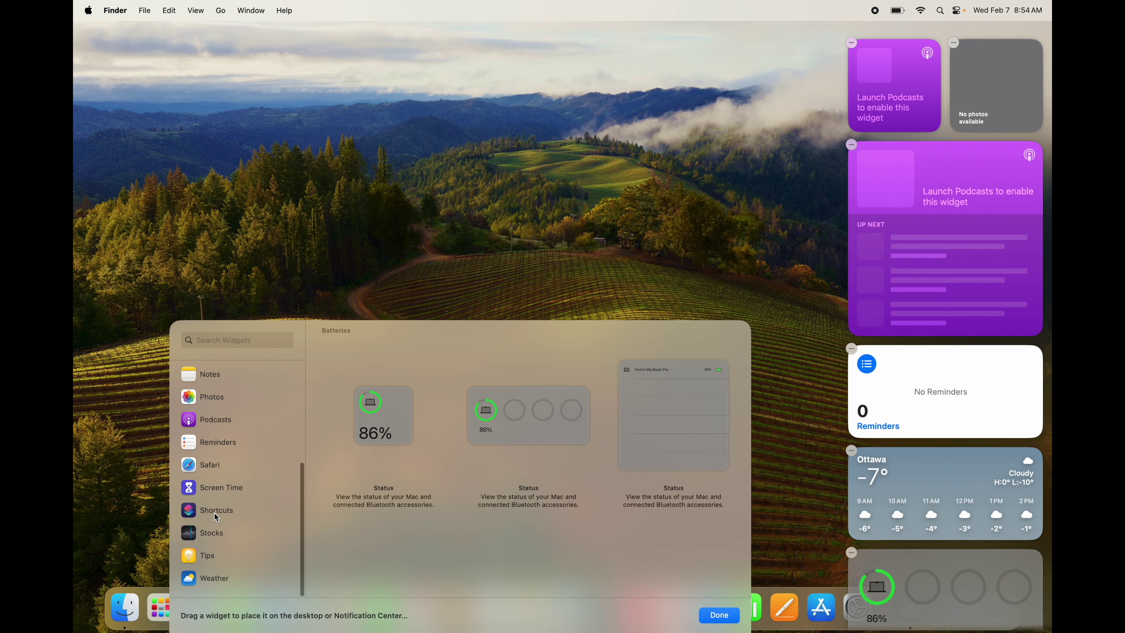
scroll(216, 516, up, 5)
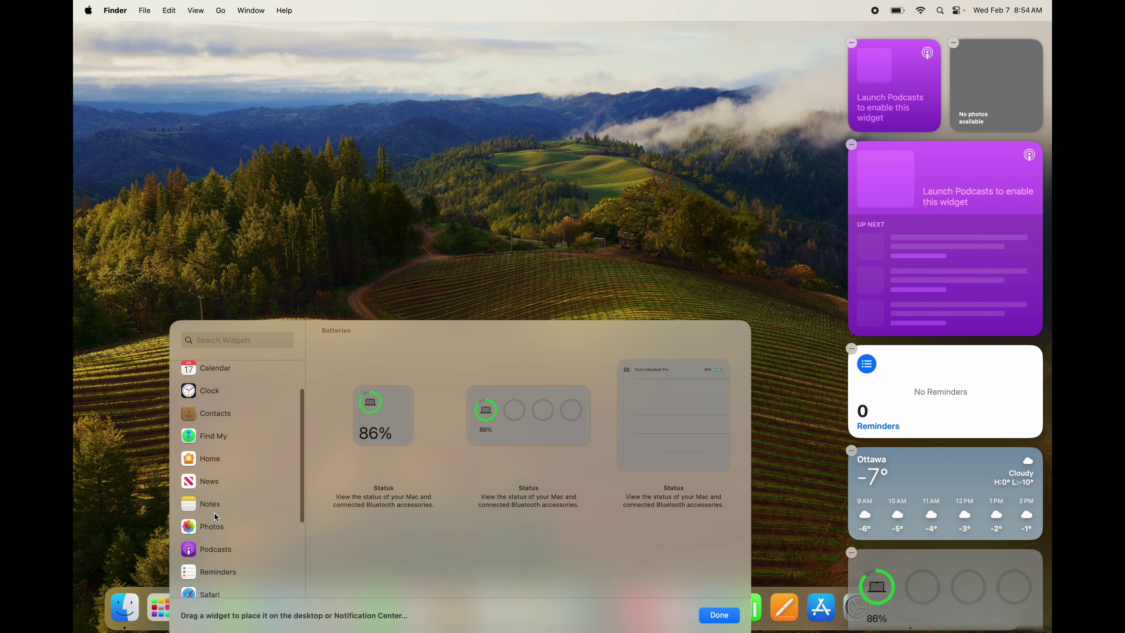
scroll(217, 517, up, 2)
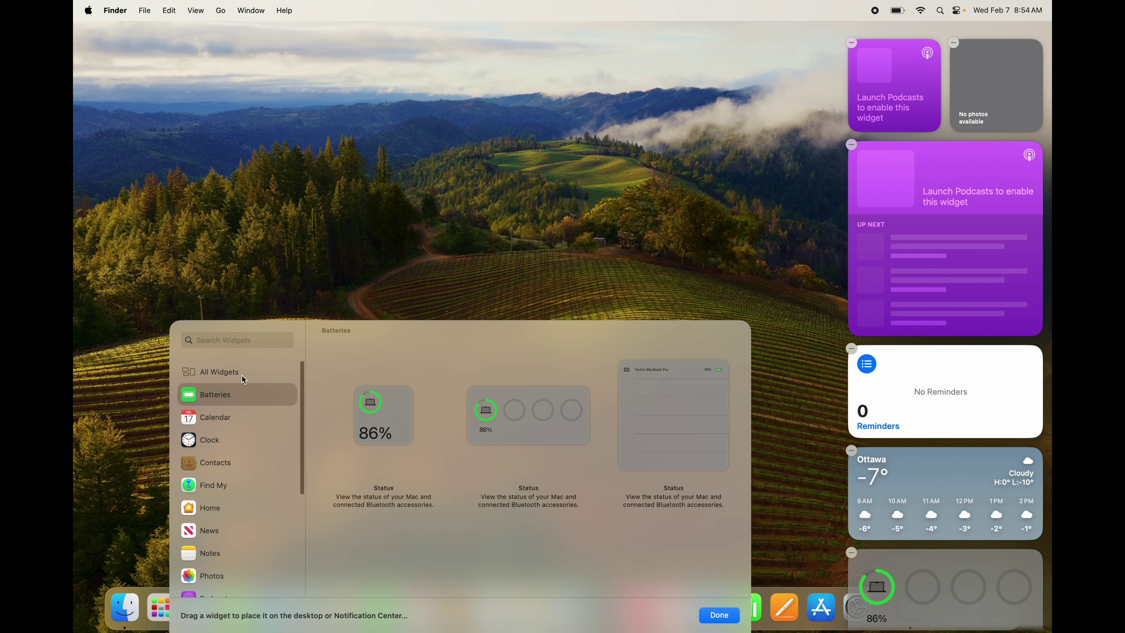
click(211, 376)
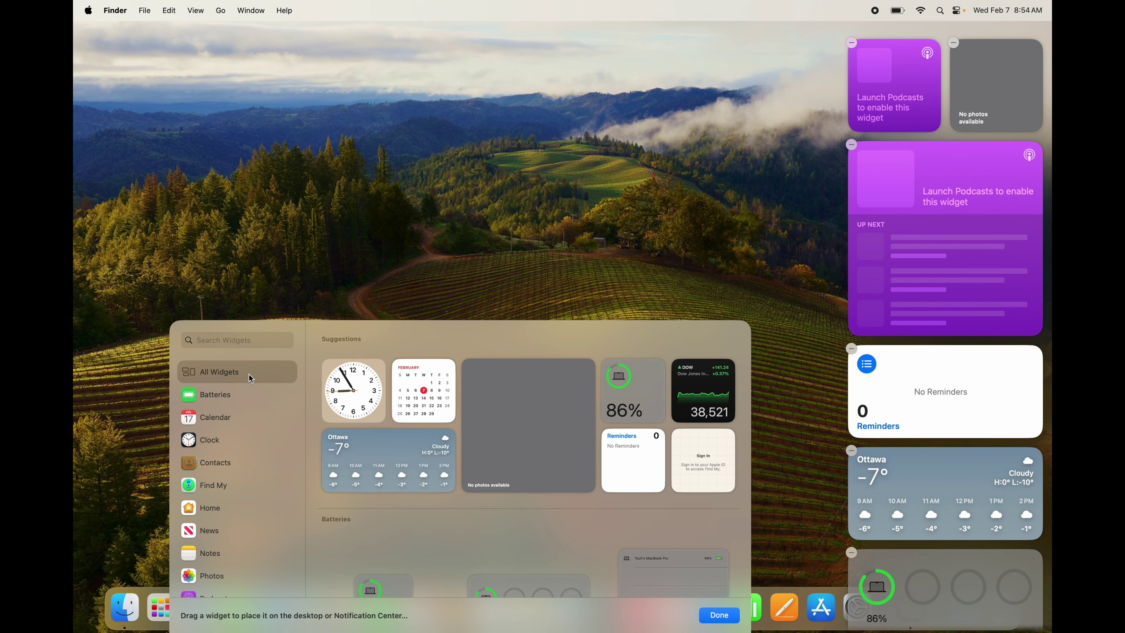
scroll(647, 469, down, 10)
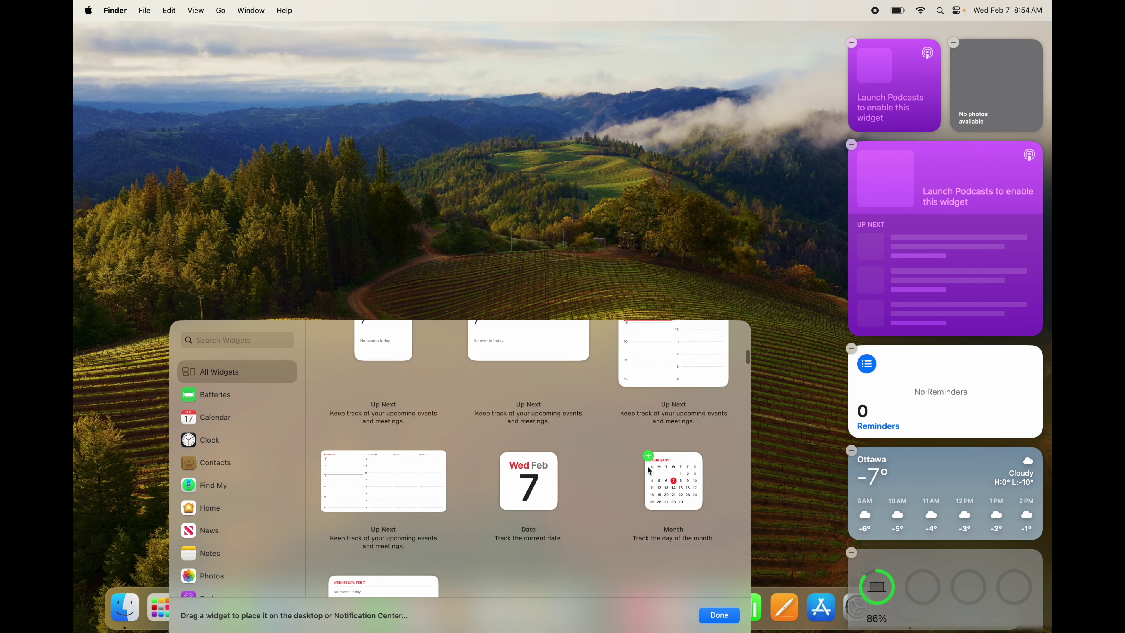
scroll(649, 471, down, 10)
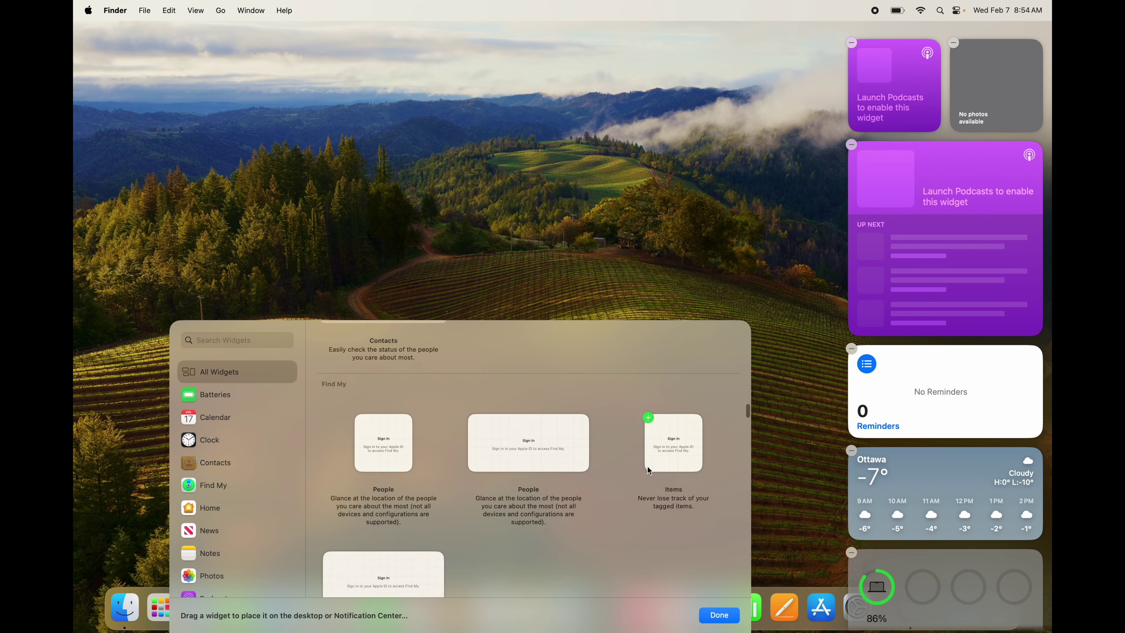
scroll(649, 471, down, 10)
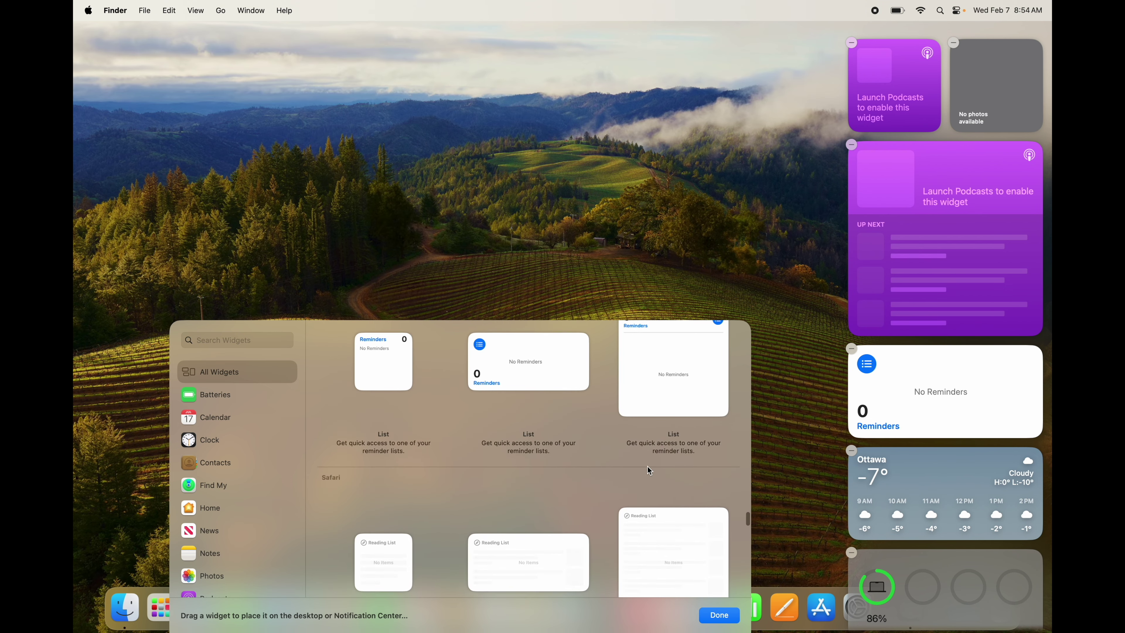
scroll(647, 467, down, 10)
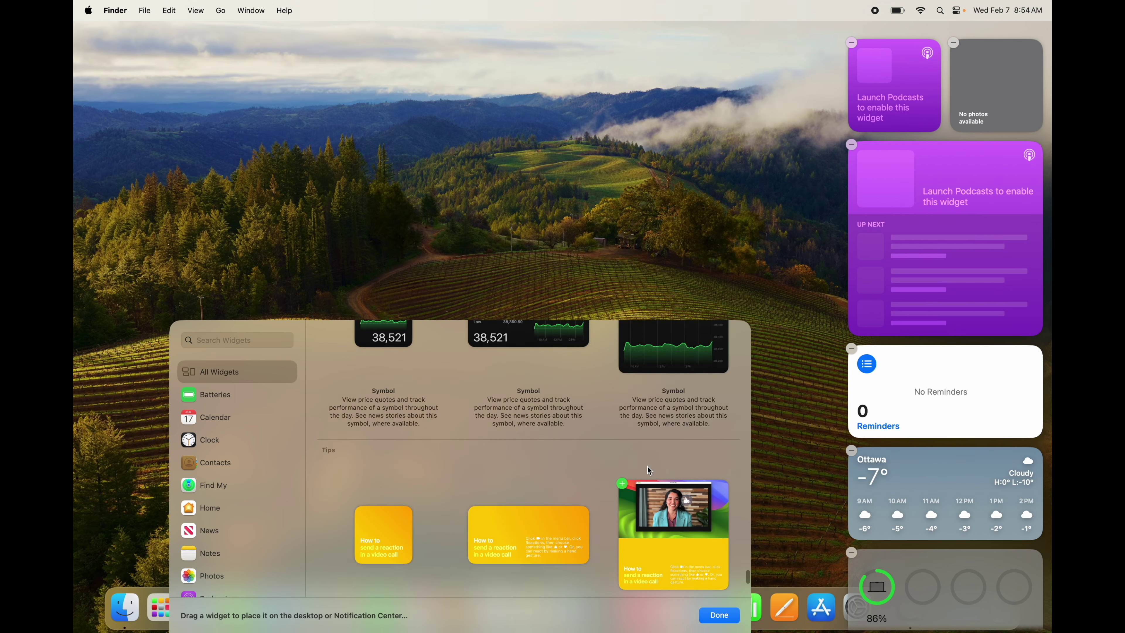
scroll(649, 470, up, 8)
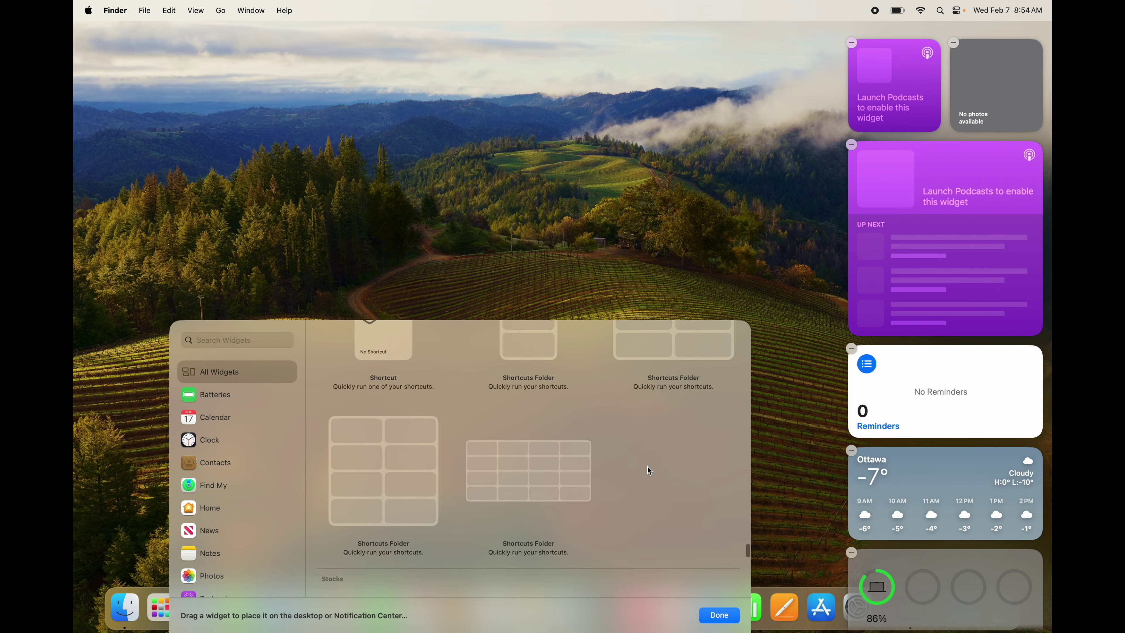
scroll(648, 471, up, 5)
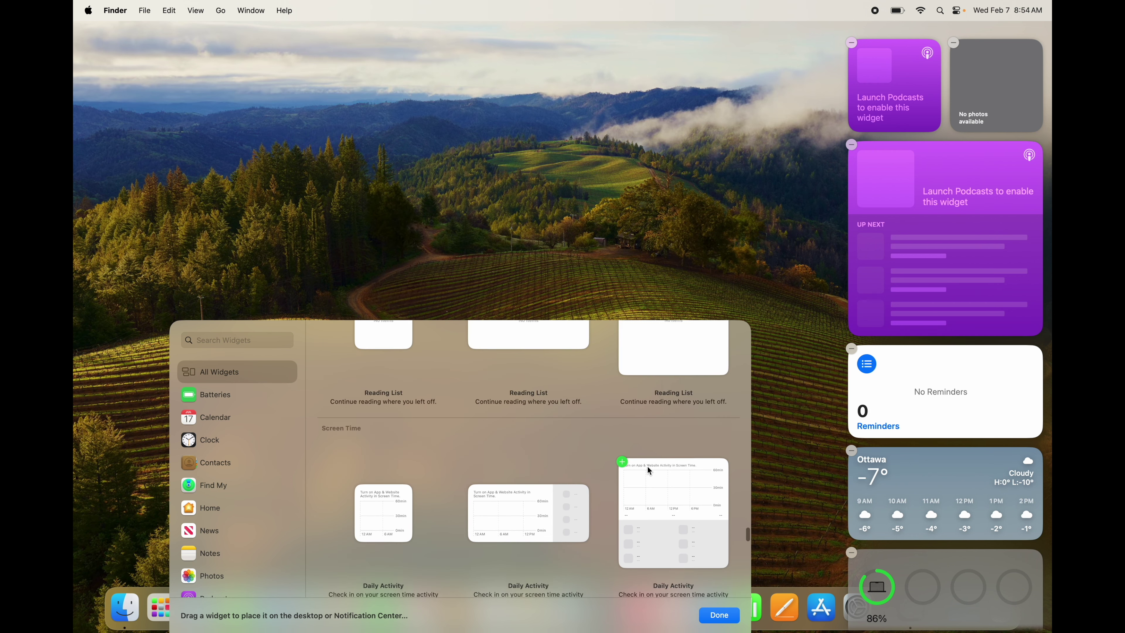
scroll(649, 471, up, 5)
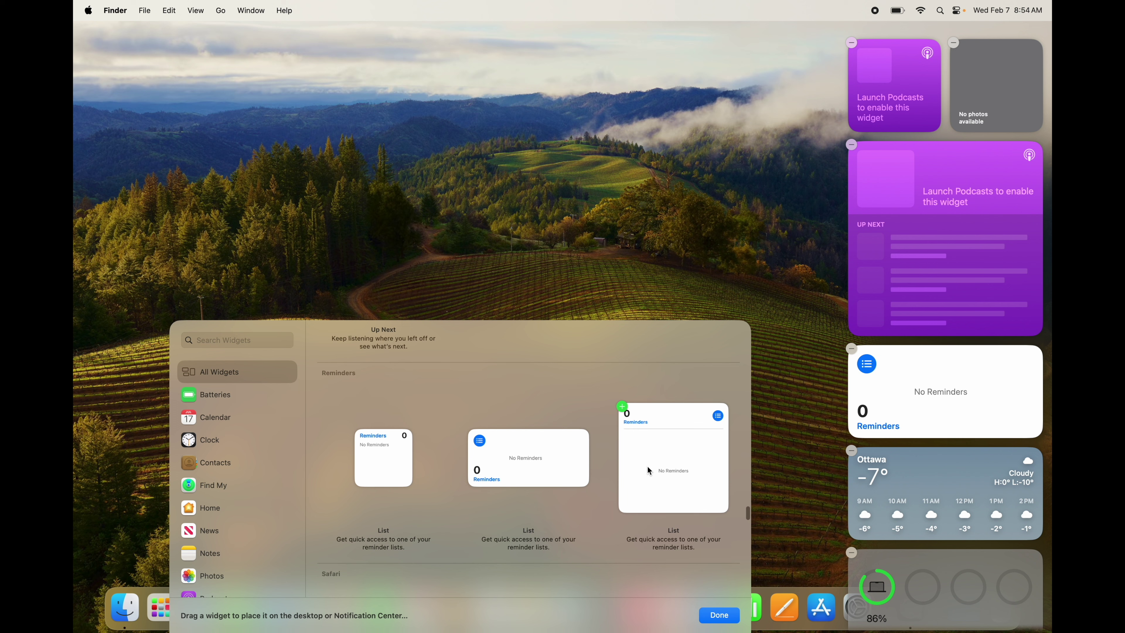
scroll(647, 468, up, 6)
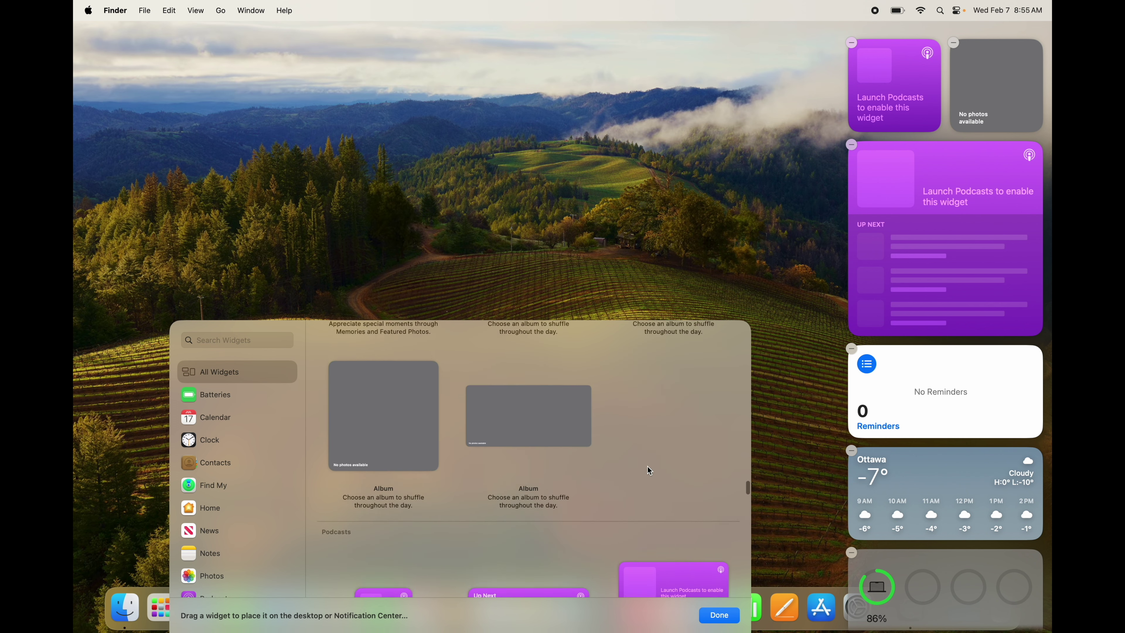
scroll(648, 466, up, 2)
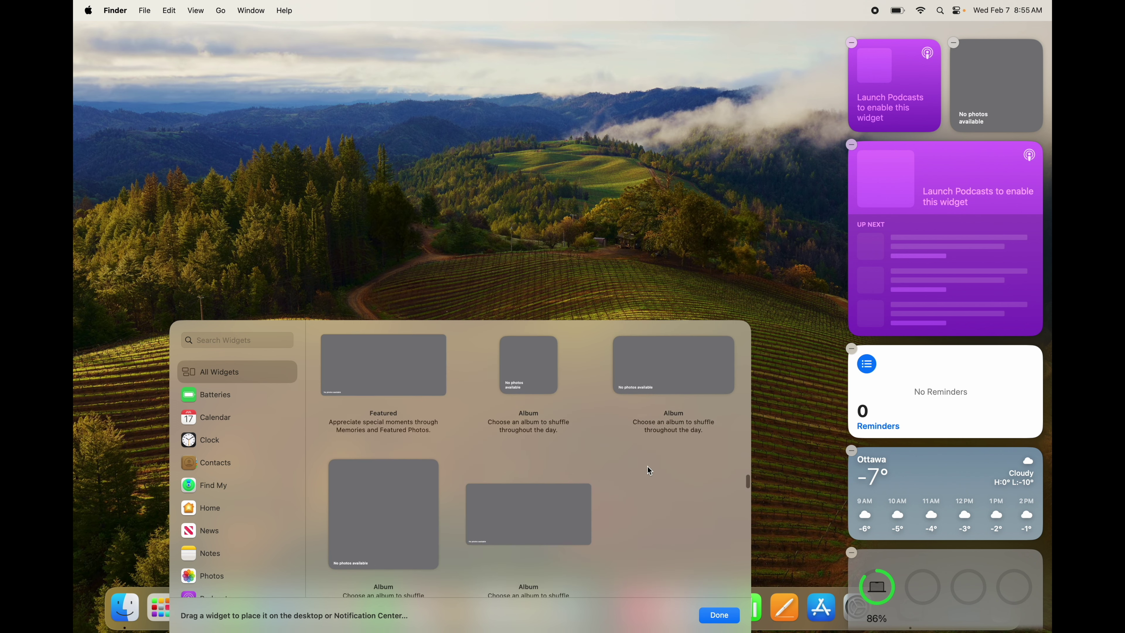
scroll(647, 466, up, 15)
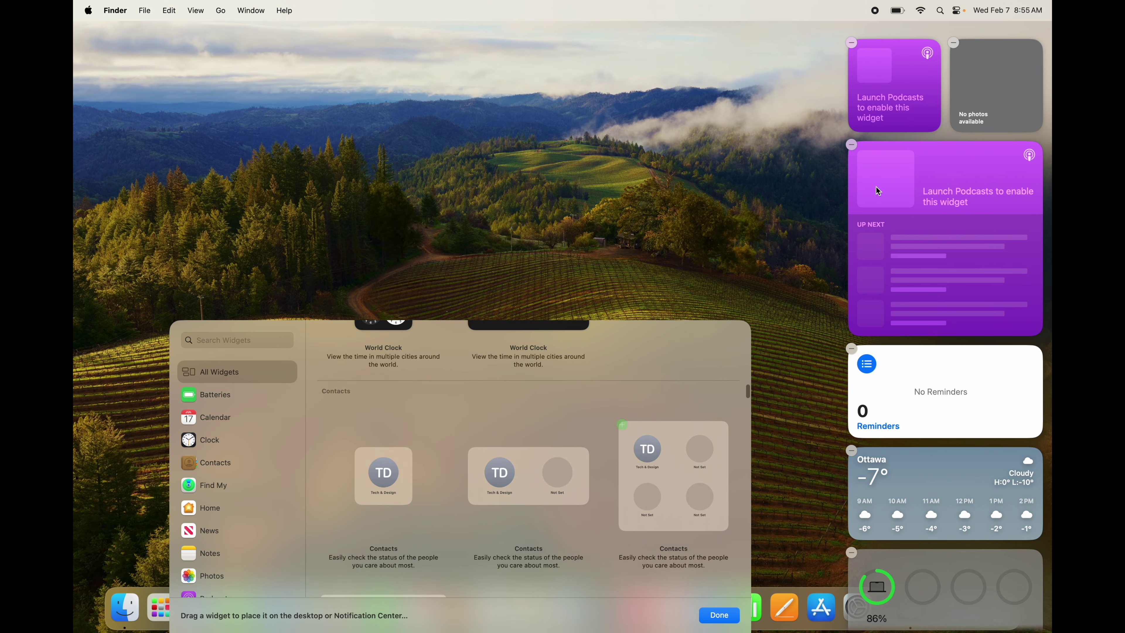
click(747, 196)
click(799, 184)
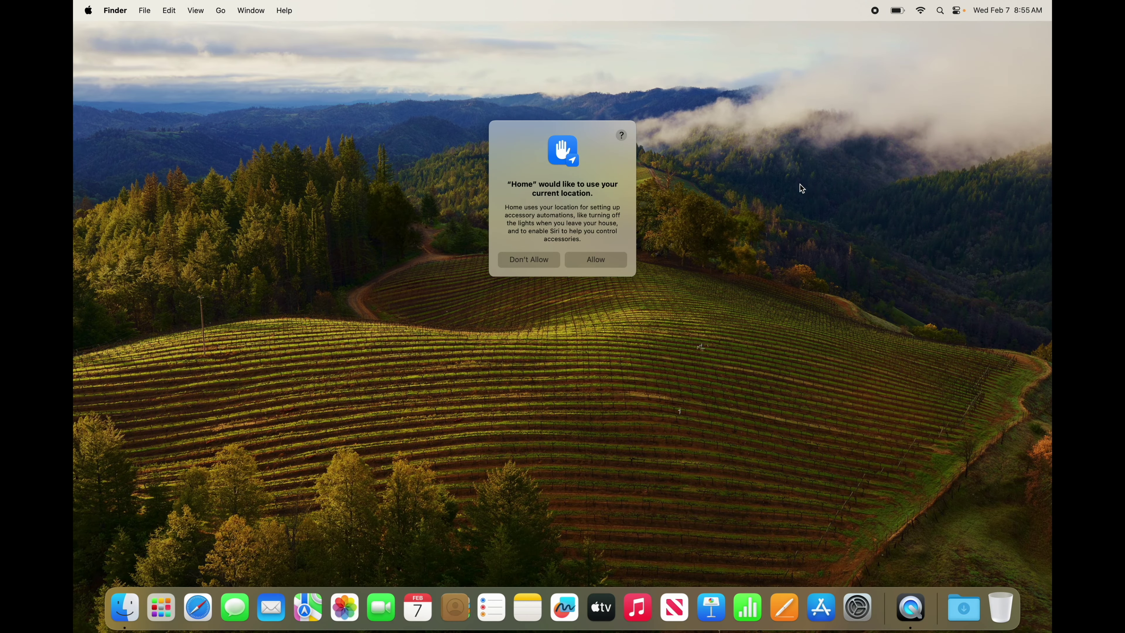
- Allow Home to use the current location, and move the Weather and Reminders widgets from Notification Center onto the desktop
click(603, 265)
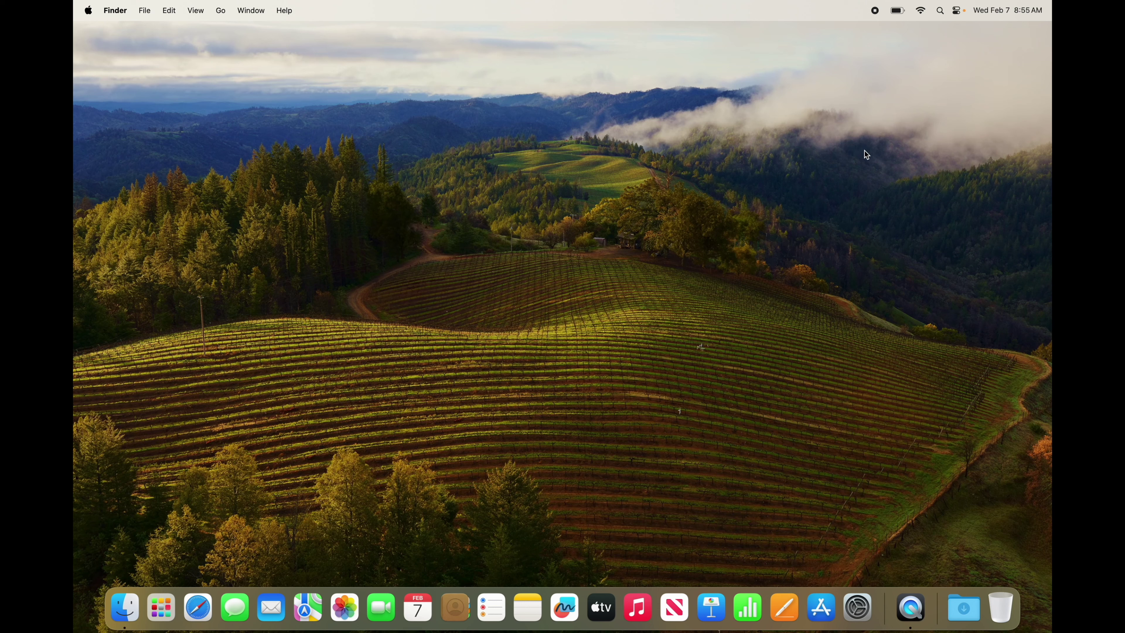
click(1011, 8)
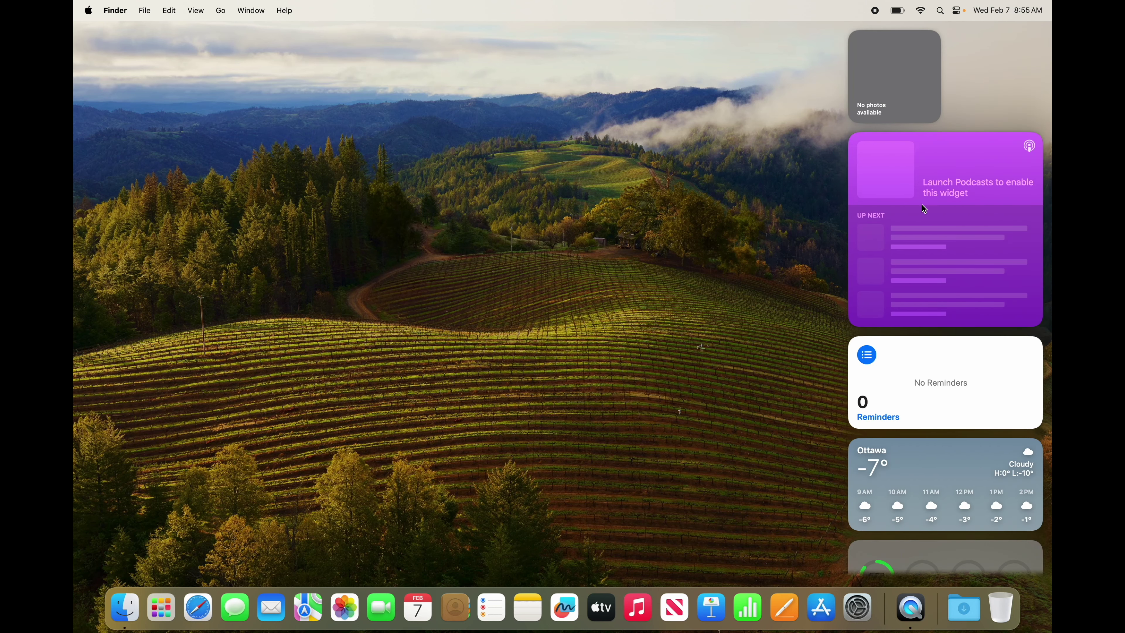
scroll(980, 395, down, 4)
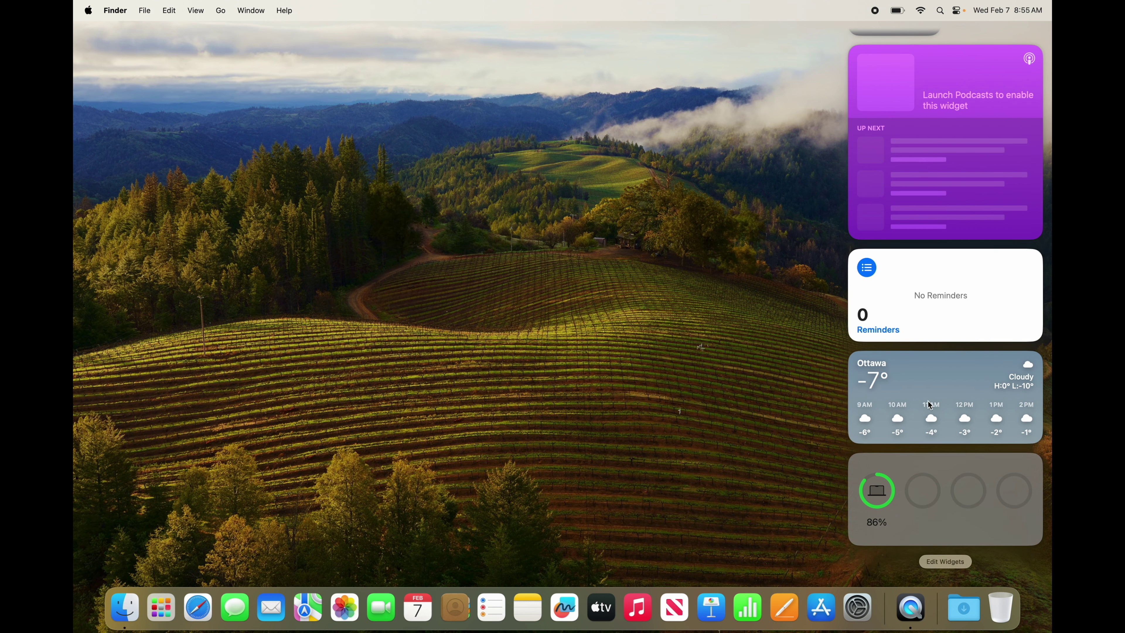
drag(955, 398, 538, 131)
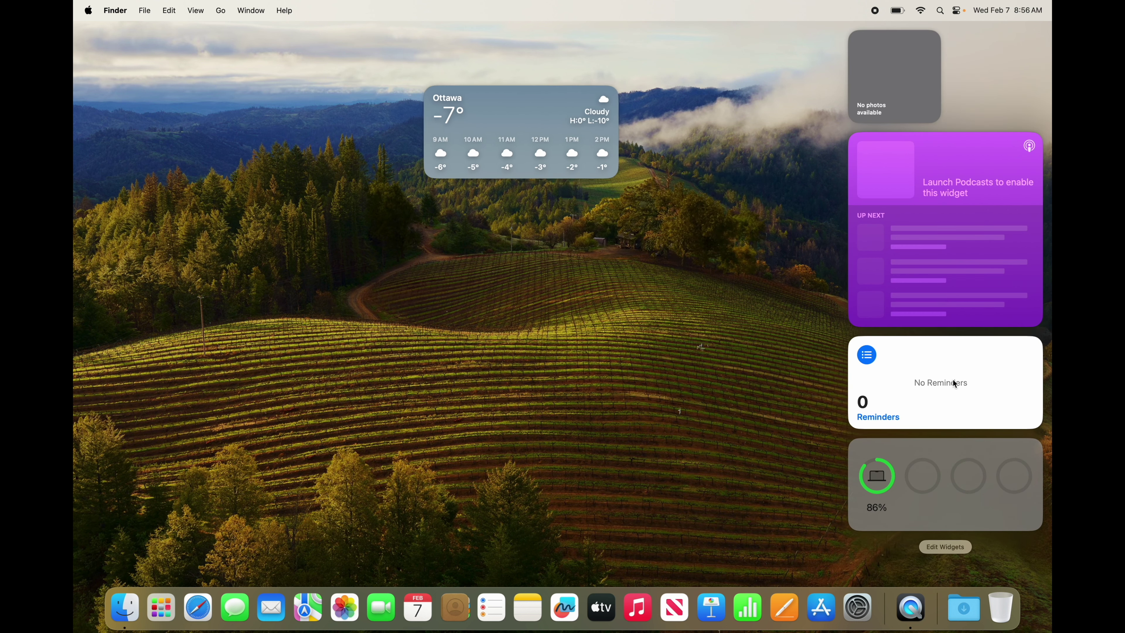
drag(955, 384, 560, 266)
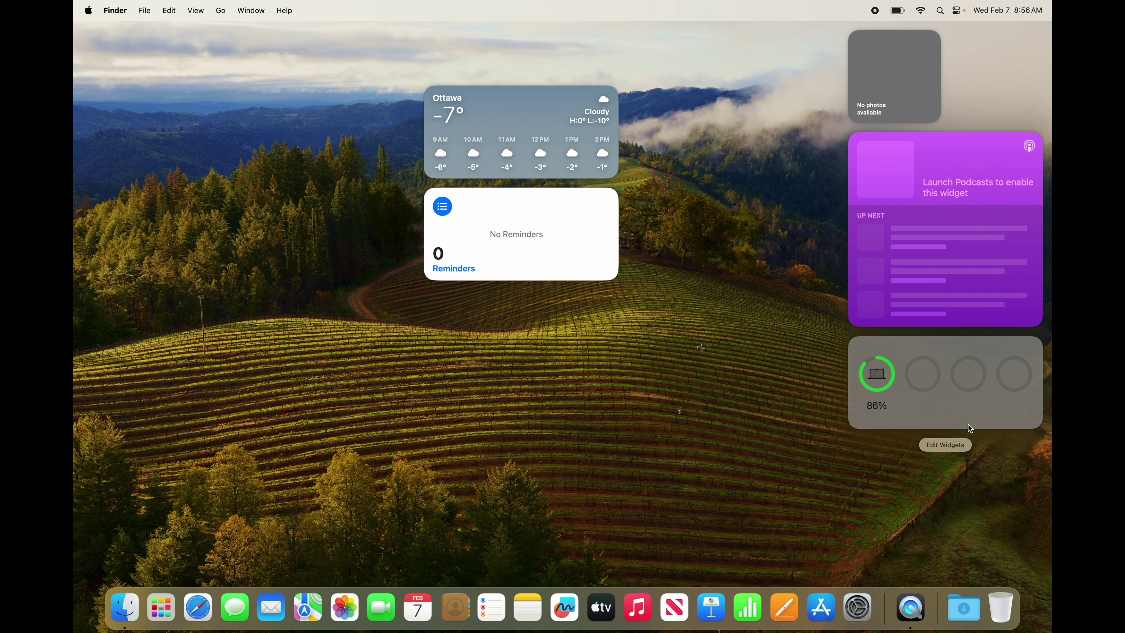
- Add the suggested analog Clock widget below the Batteries widget in Notification Center, and close the widget gallery
click(946, 445)
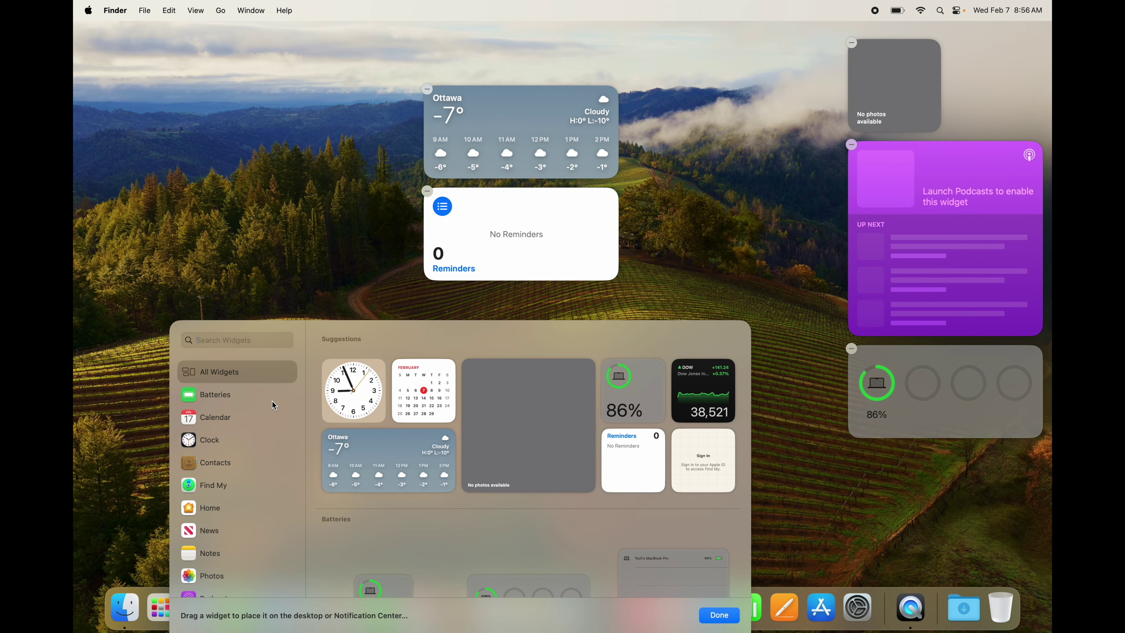
click(348, 394)
drag(348, 394, 887, 482)
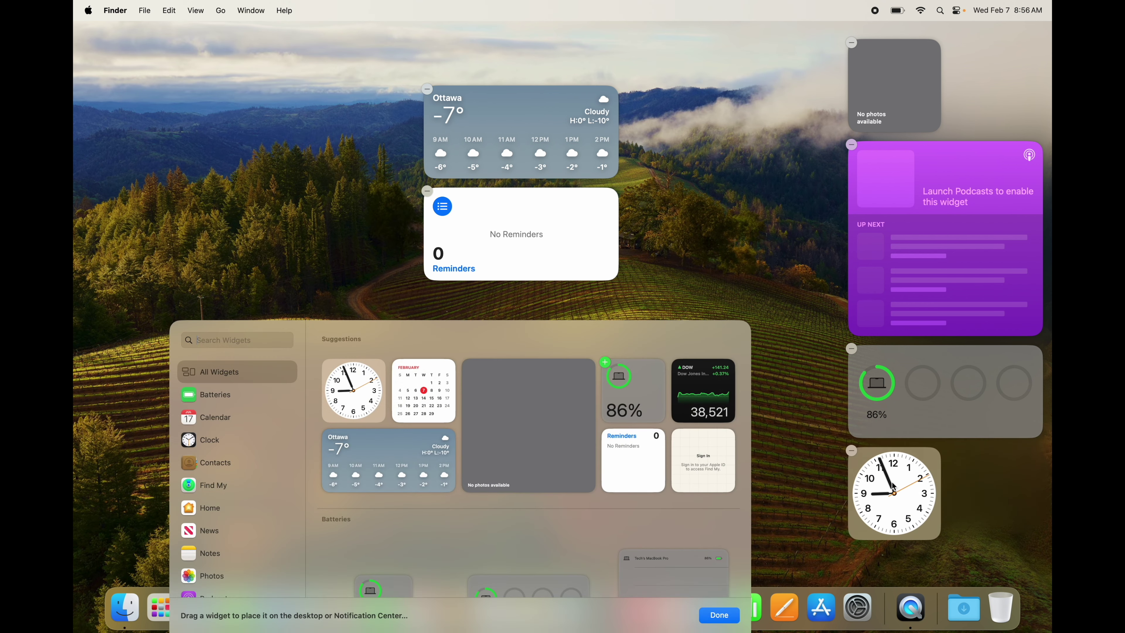
click(828, 401)
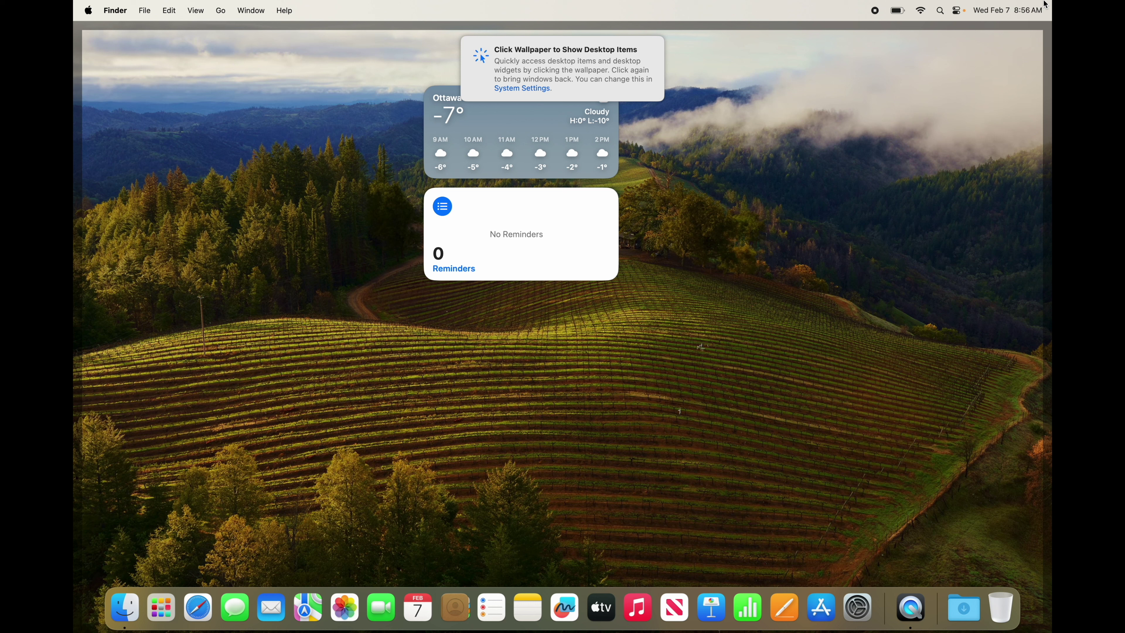
click(780, 199)
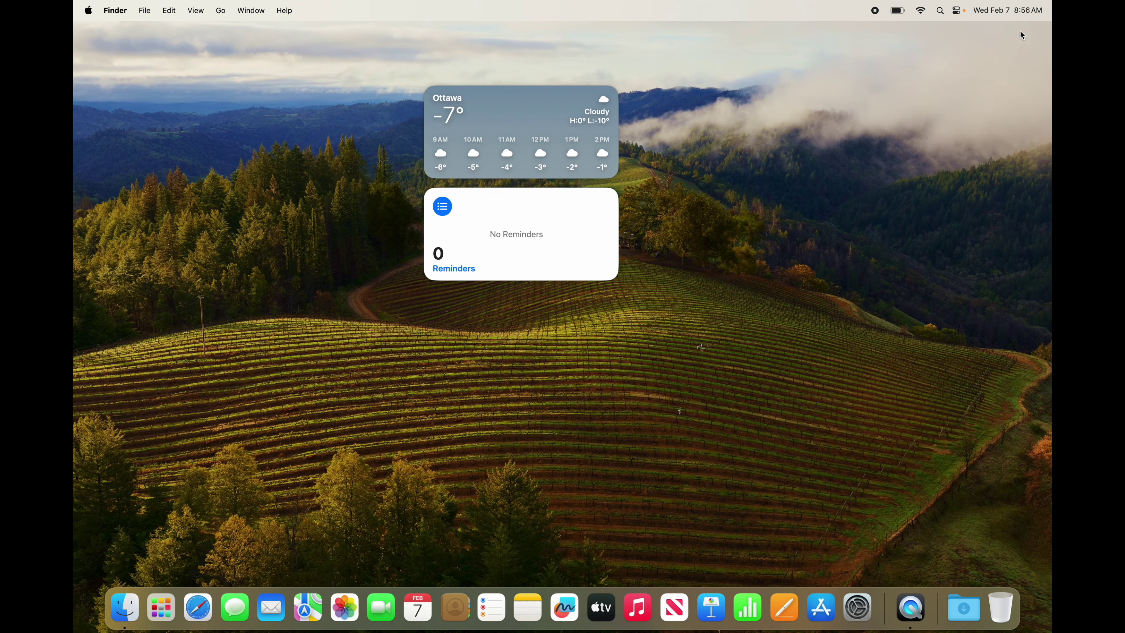
- Move the Clock widget from Notification Center onto the desktop beside the Weather widget, and close Notification Center
click(1035, 12)
drag(920, 462, 698, 115)
click(787, 203)
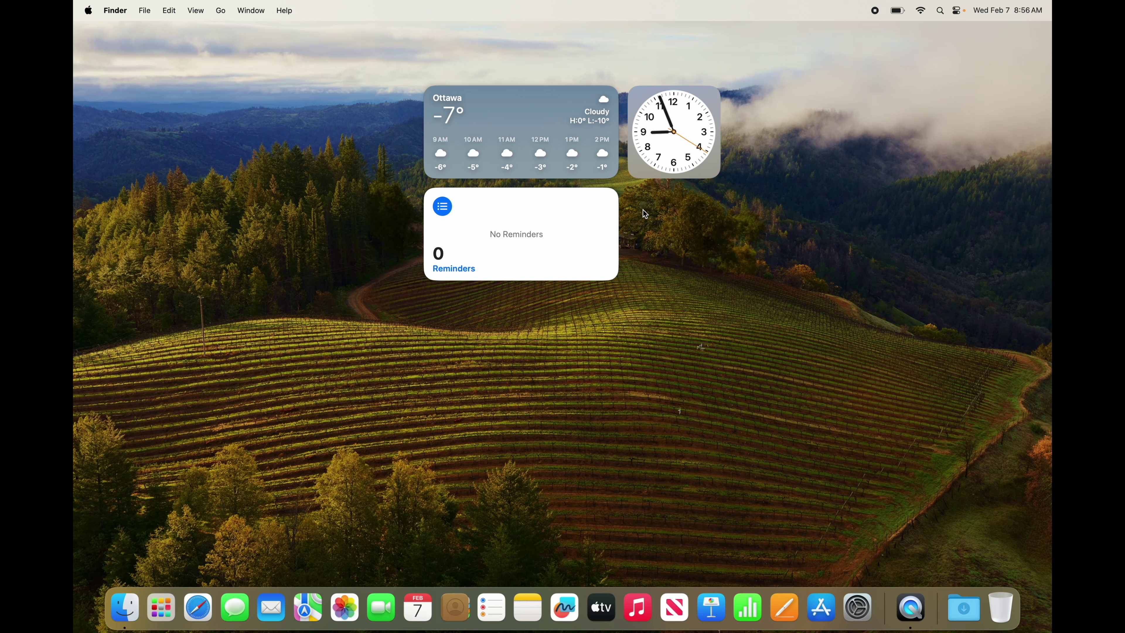
- Line up the Reminders, Weather and Clock widgets in one row along the upper edge of the desktop
drag(673, 146, 880, 118)
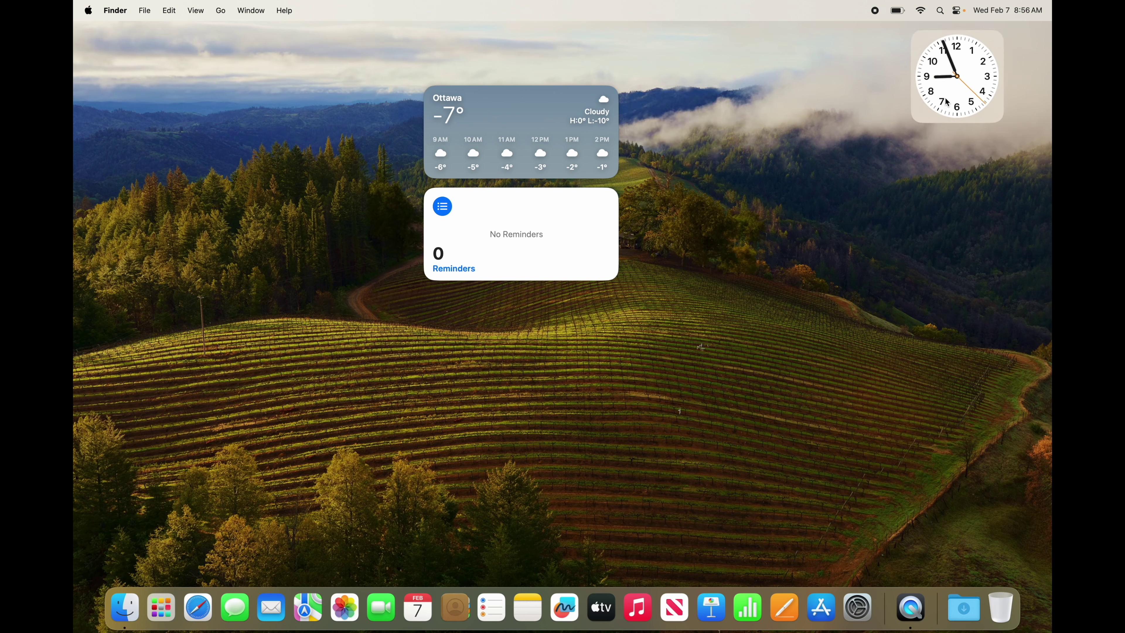
drag(543, 132, 796, 79)
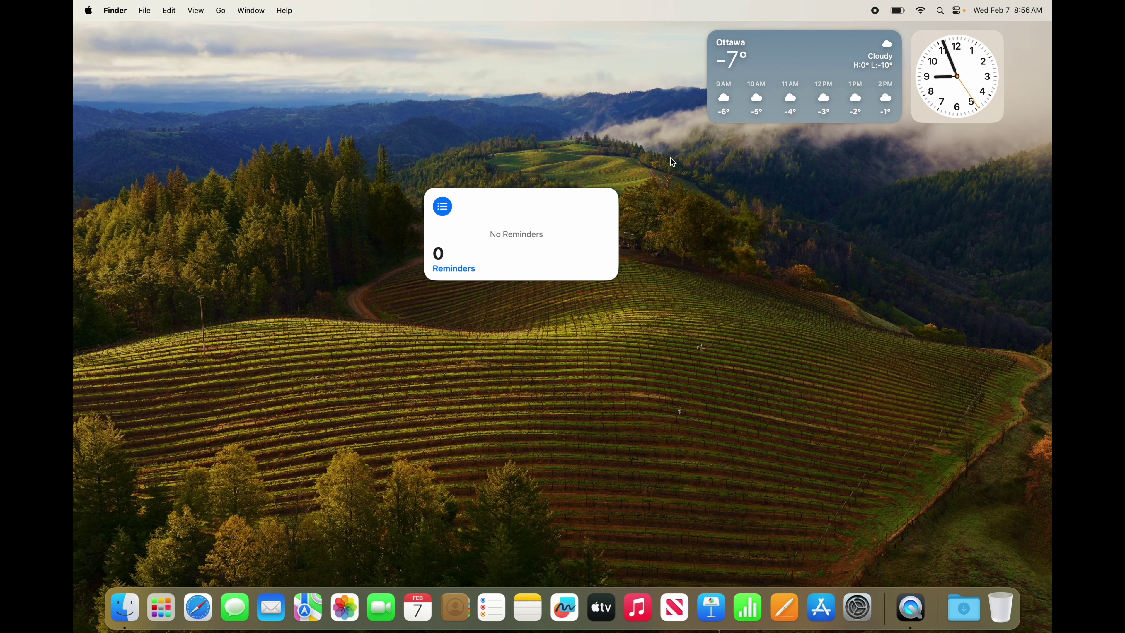
drag(559, 222, 609, 74)
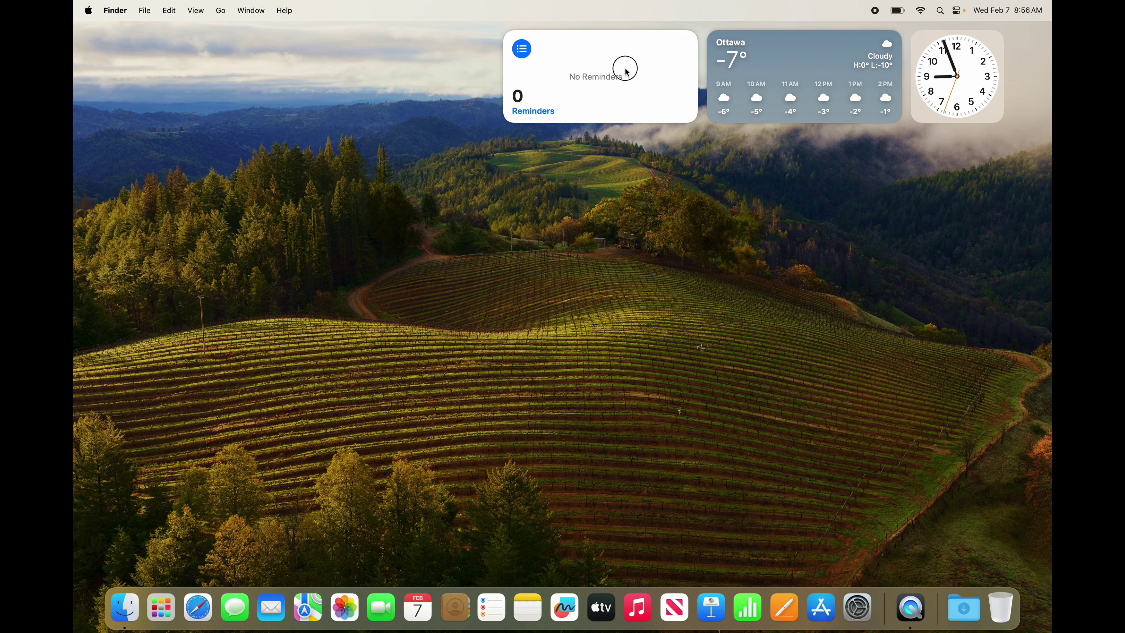
- Rearrange the widgets into a row across the middle of the desktop, ordered Clock, Reminders and Weather
drag(625, 68, 527, 296)
drag(765, 67, 665, 293)
drag(755, 144, 312, 310)
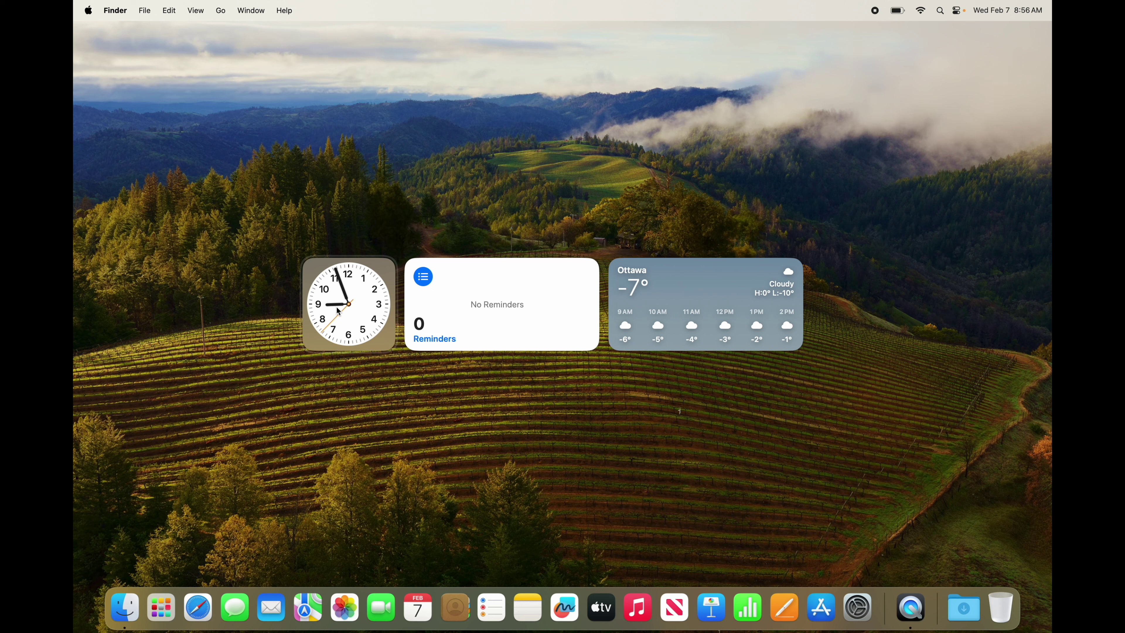
- Open Weather from its desktop widget, allow it to use the current location, and close its window
click(713, 282)
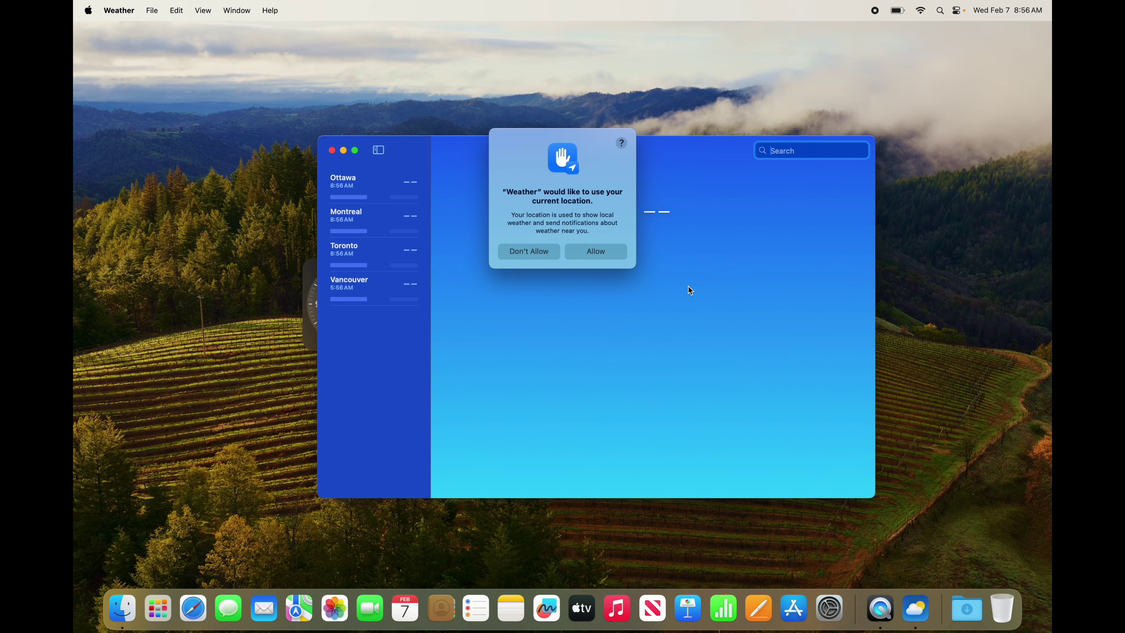
click(331, 150)
click(621, 255)
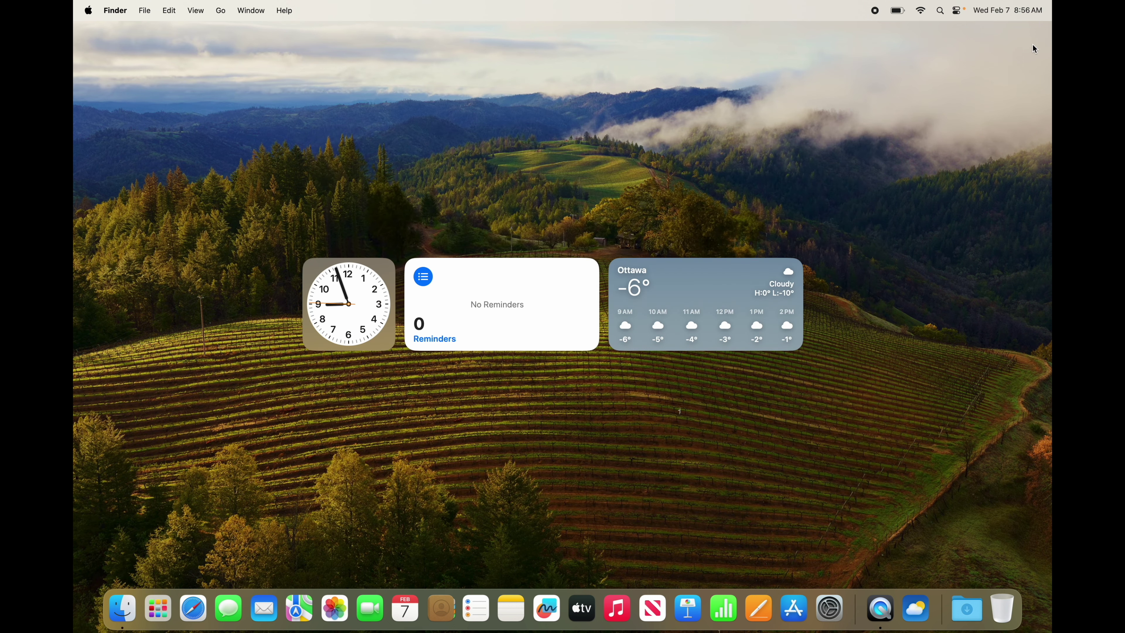
- Reopen widget editing from Notification Center, and remove the Weather, Reminders and Clock widgets from the desktop
click(1014, 8)
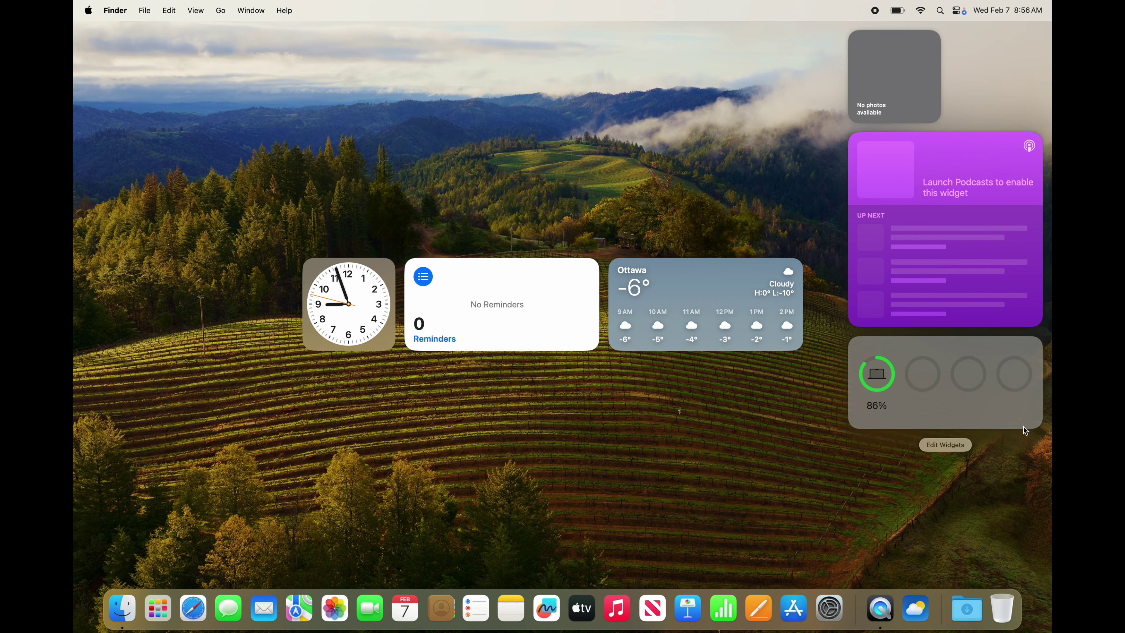
click(951, 449)
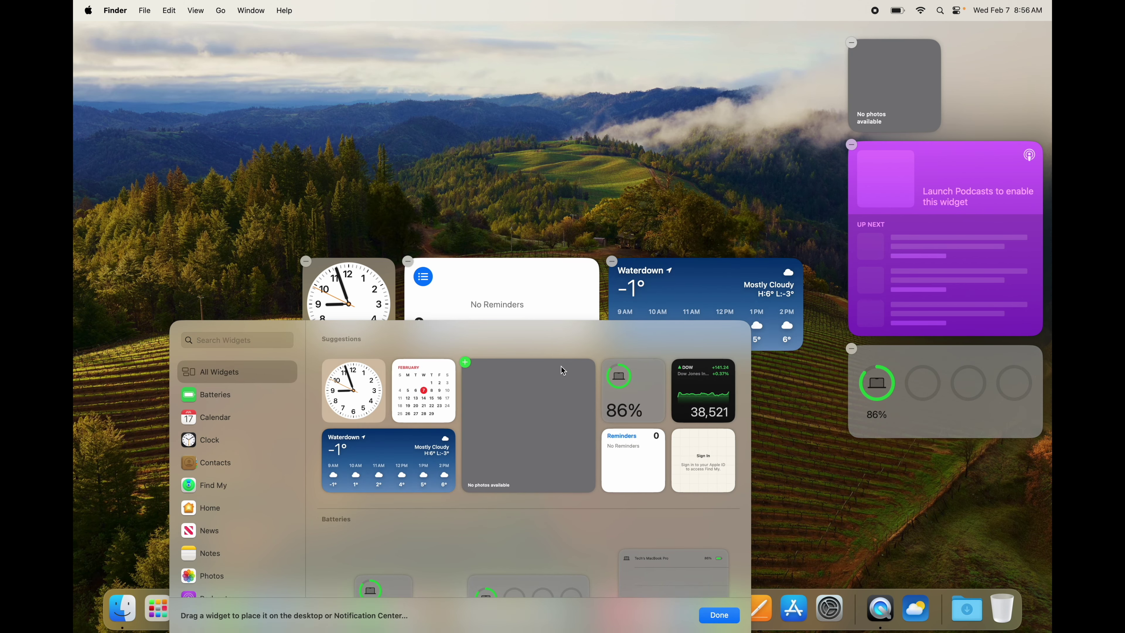
click(612, 263)
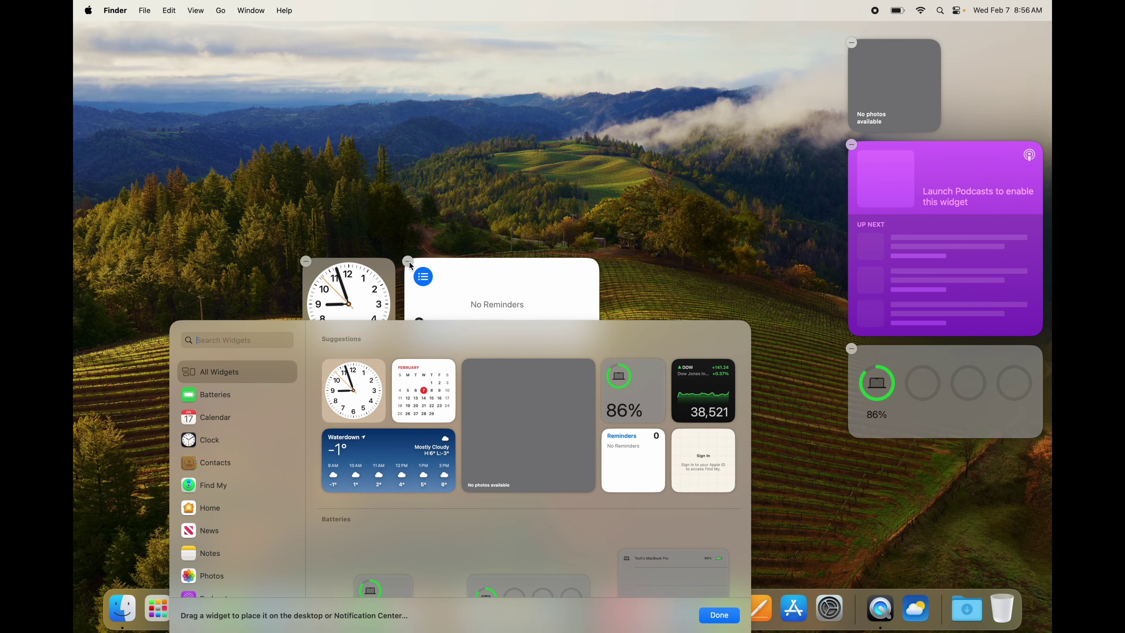
click(408, 262)
click(305, 261)
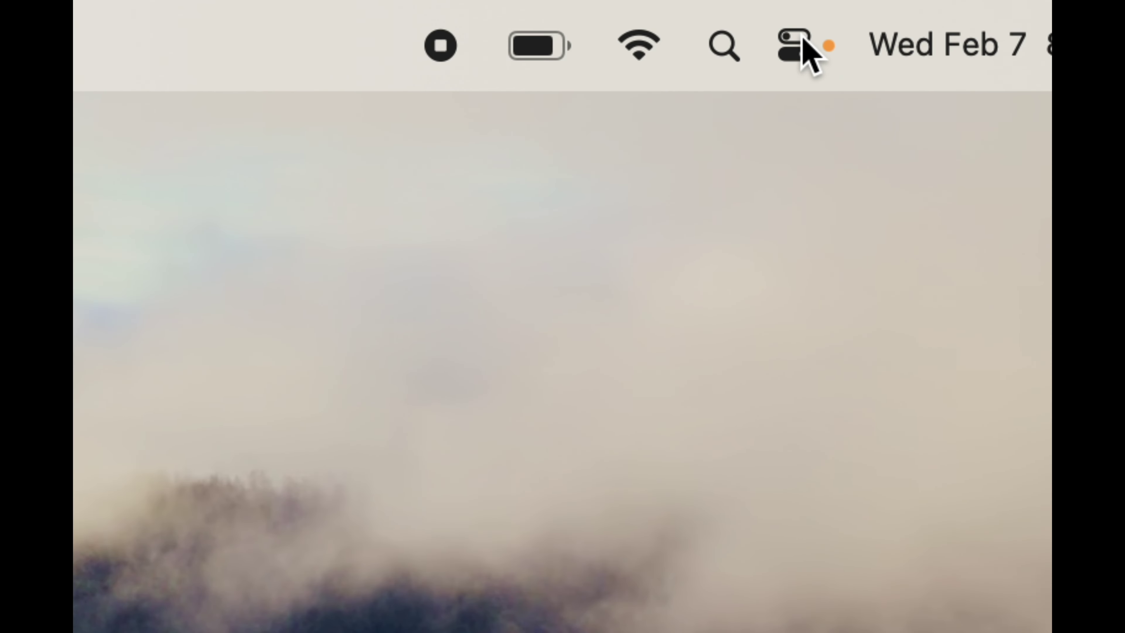
- Look at the AirDrop setting in Control Center and at the AirDrop page in Finder, and close the Finder window
click(802, 40)
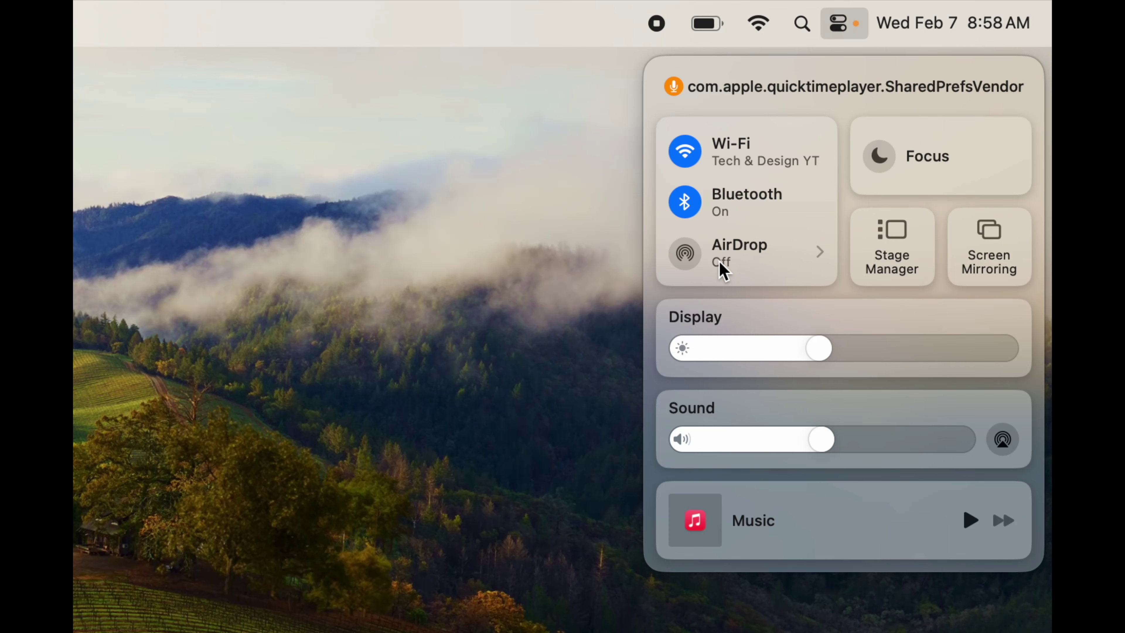
click(595, 256)
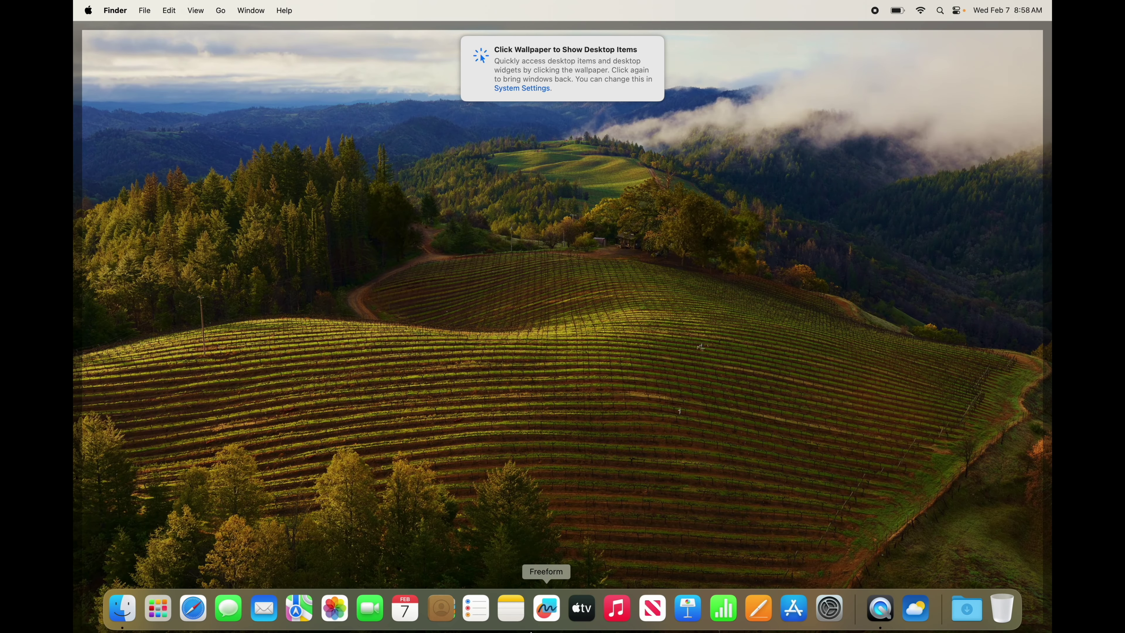
click(122, 608)
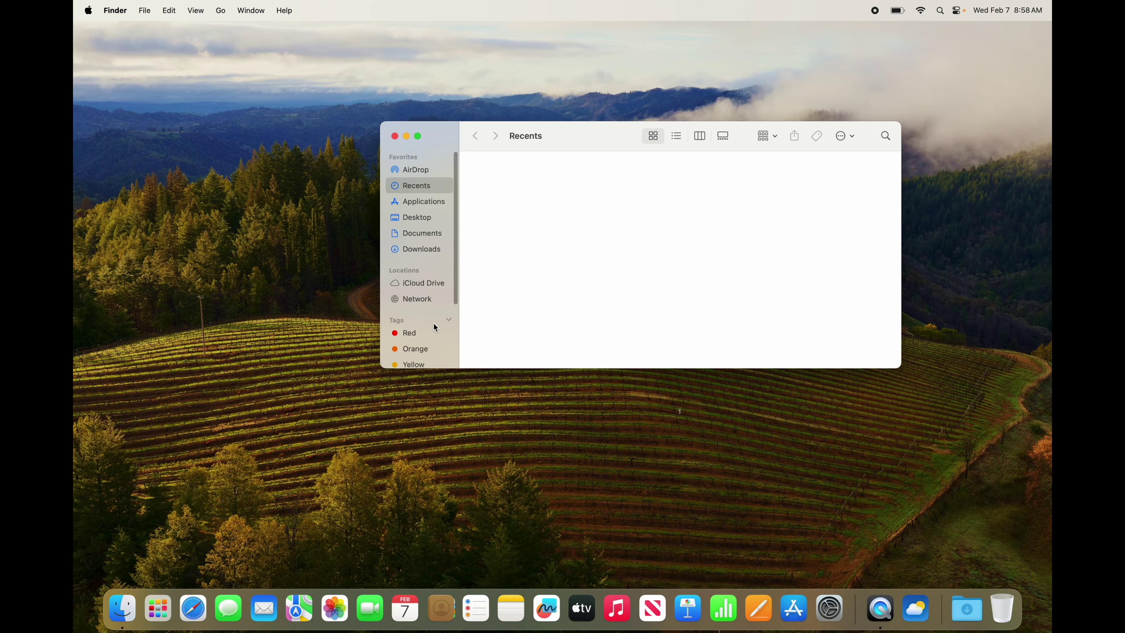
click(416, 170)
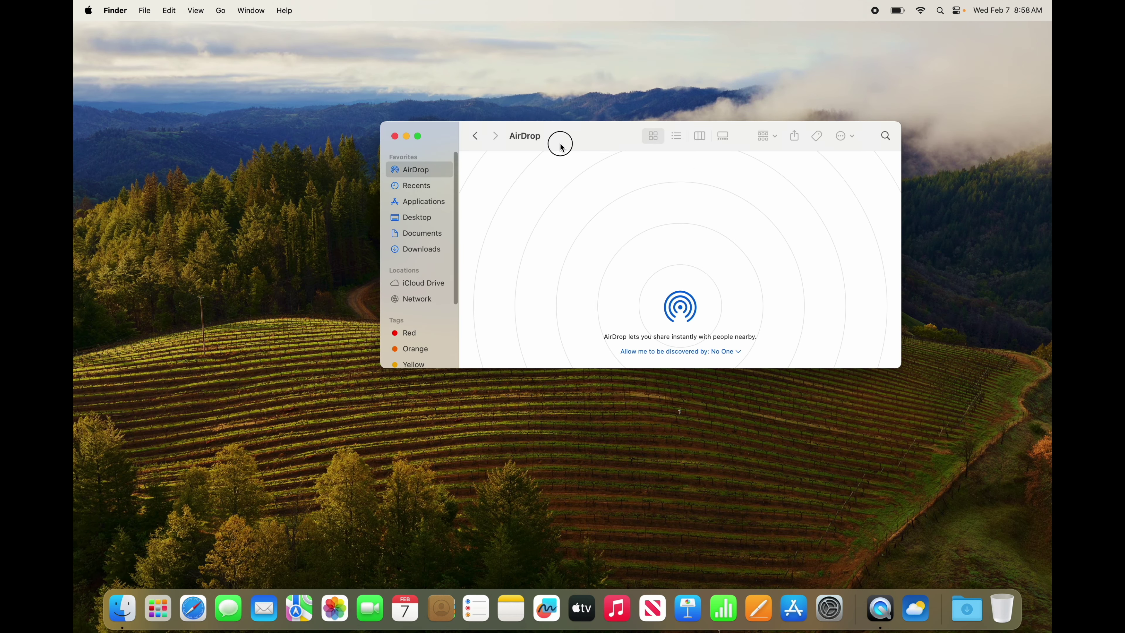
drag(560, 146, 422, 145)
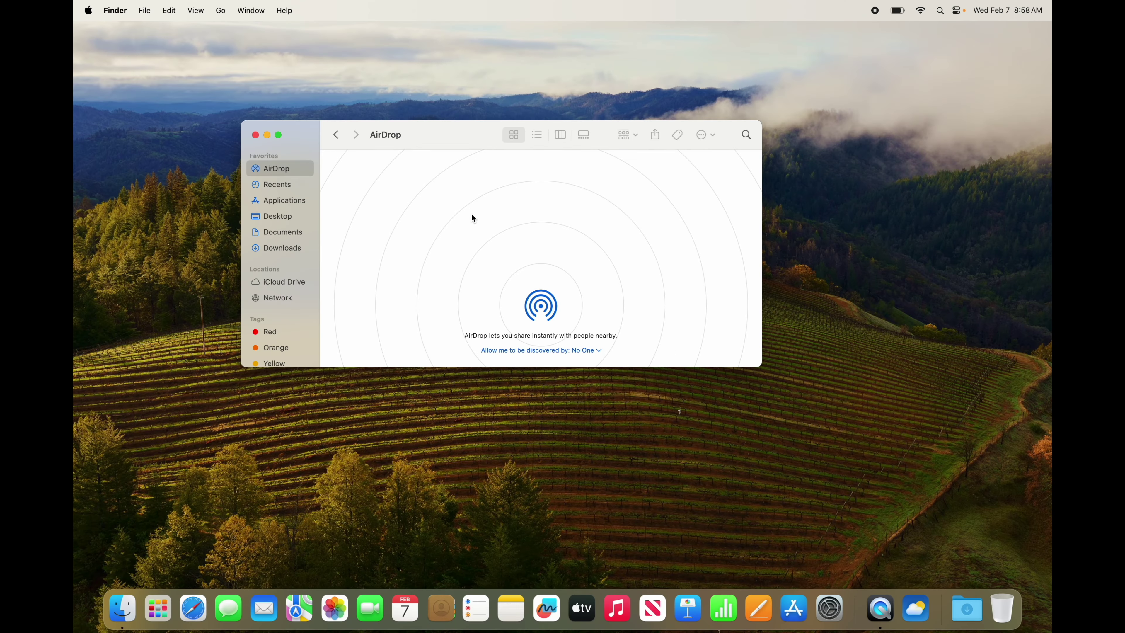
click(255, 135)
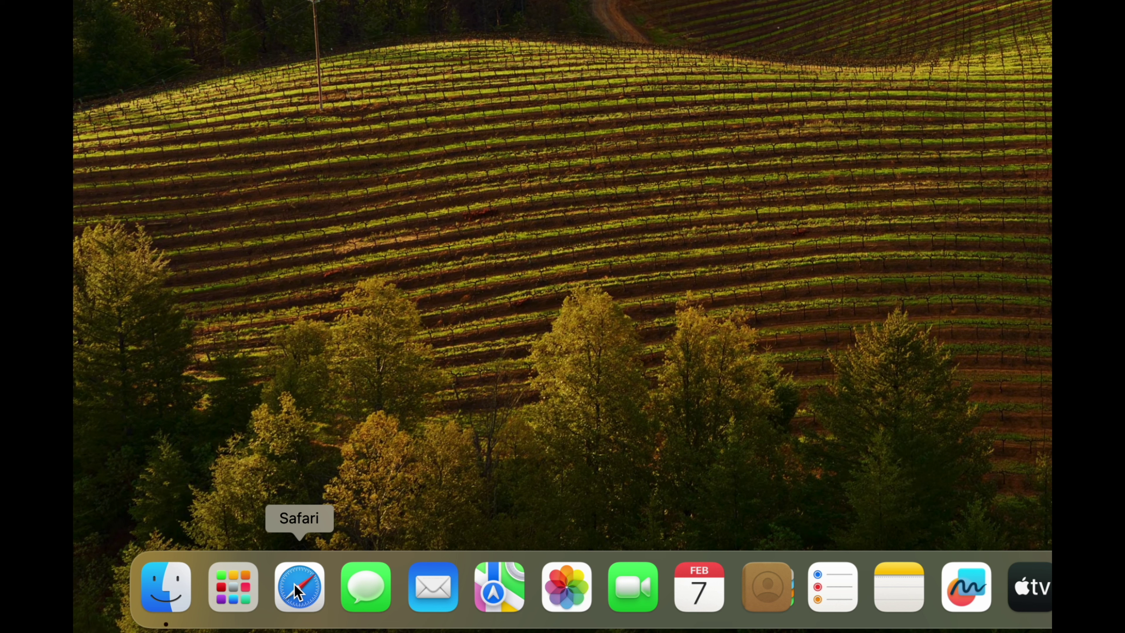
- Open Mail, choose Google as the account provider and continue to its sign-in page, and close the sign-in window
click(427, 595)
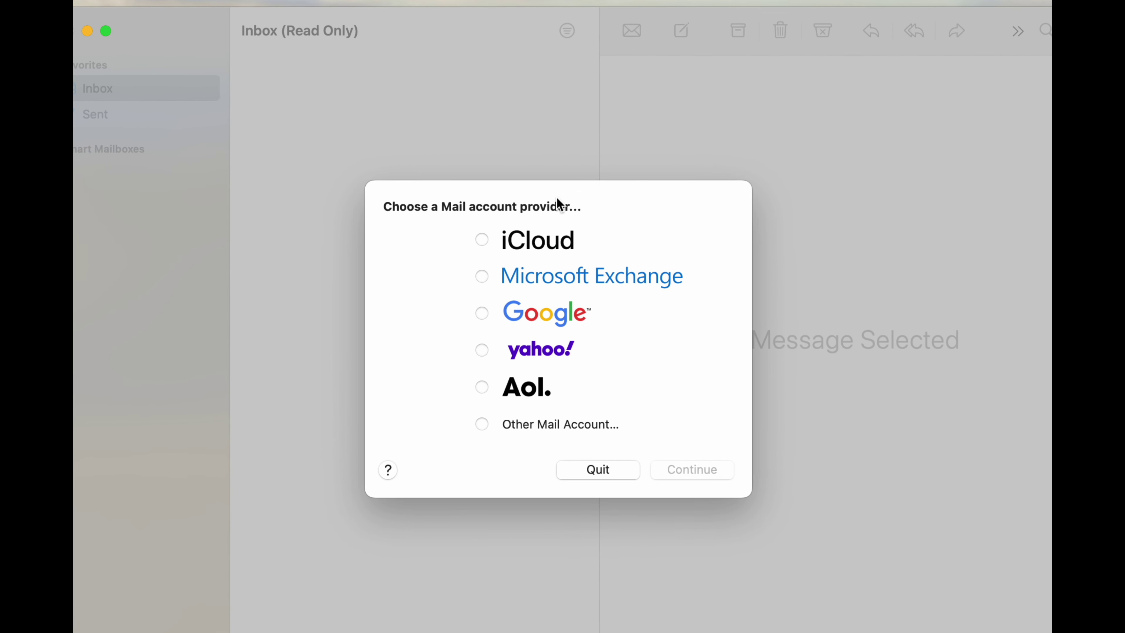
click(482, 313)
click(699, 471)
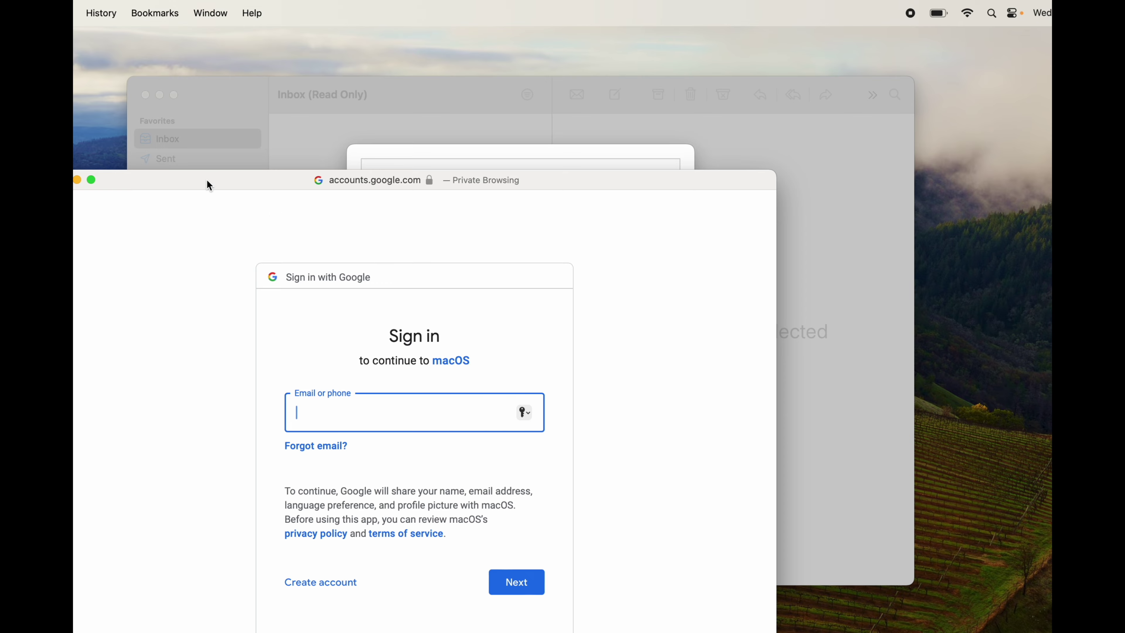
drag(206, 181, 358, 146)
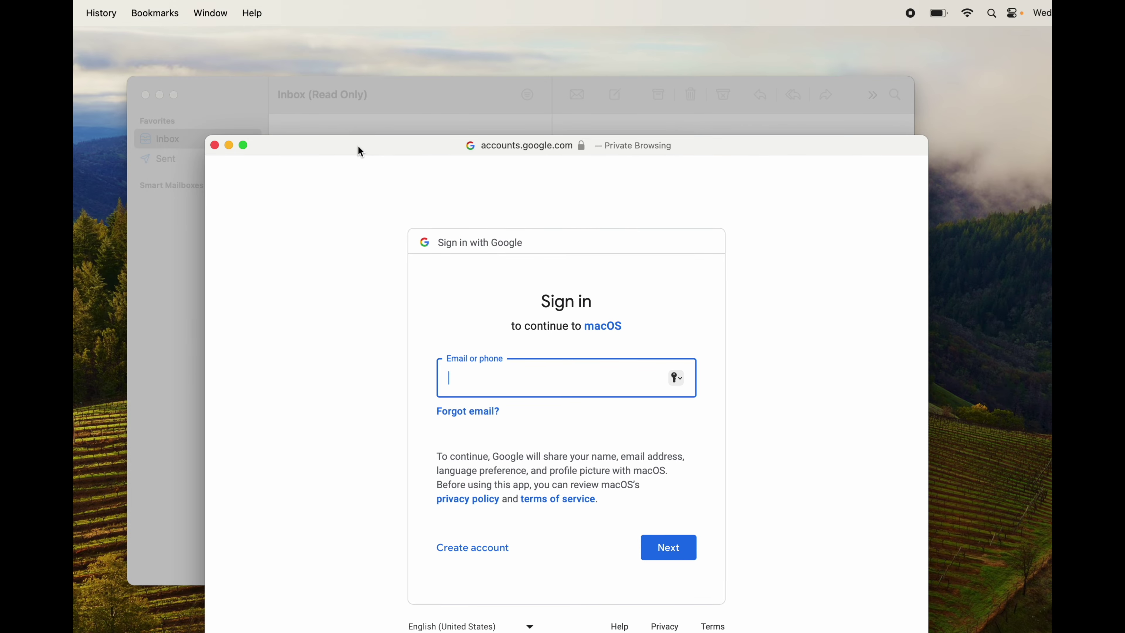
click(215, 146)
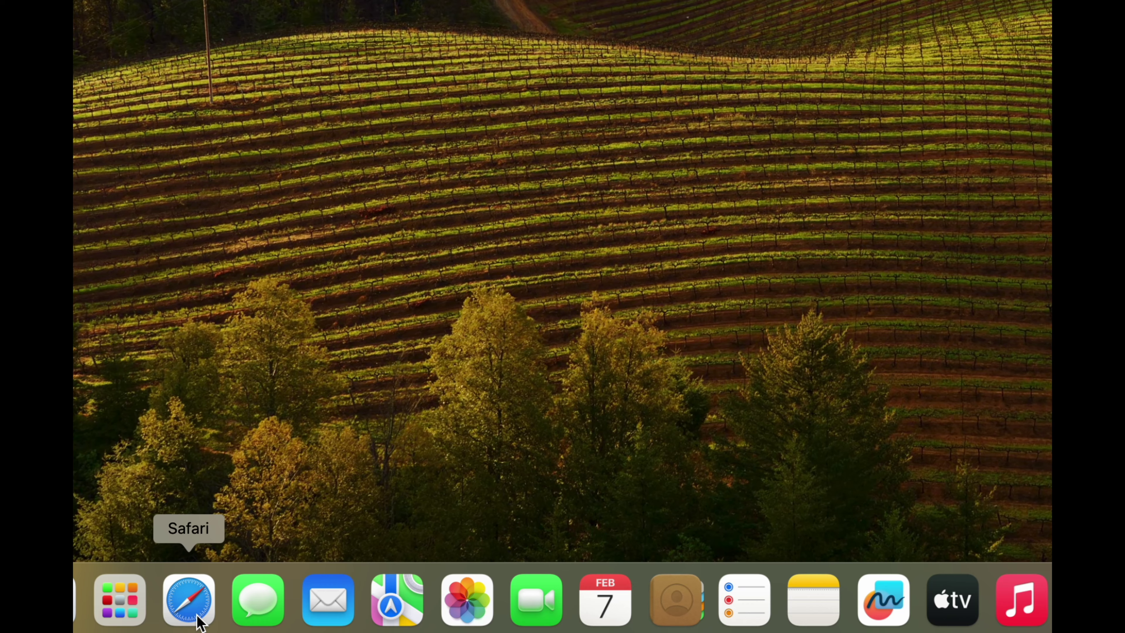
- Open Safari and search the web for "google chrome"
click(197, 617)
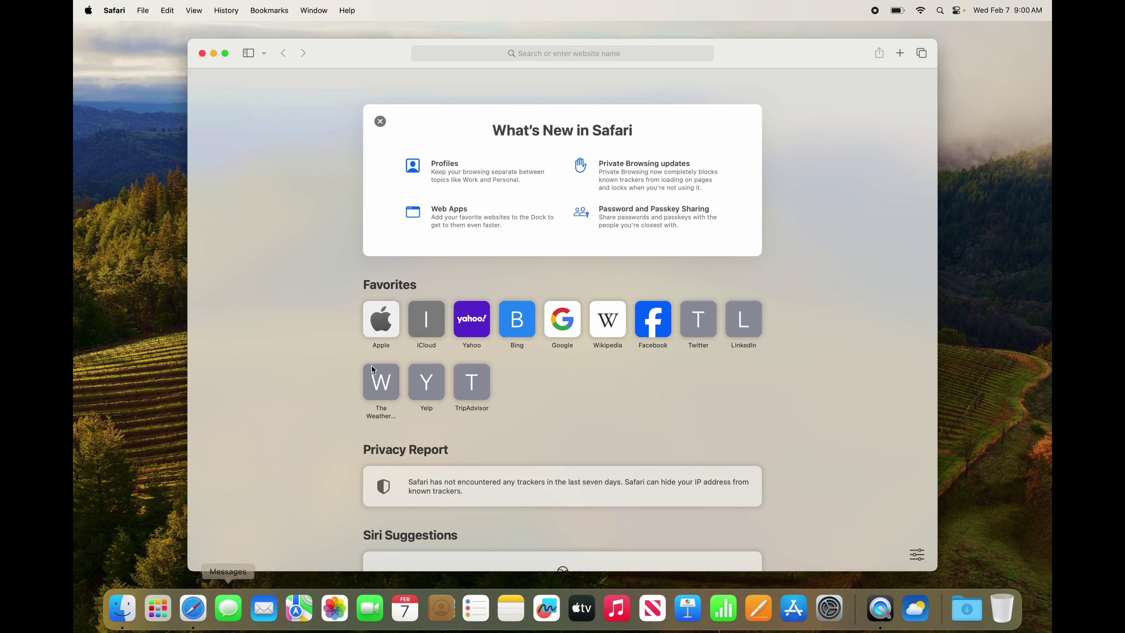
click(530, 55)
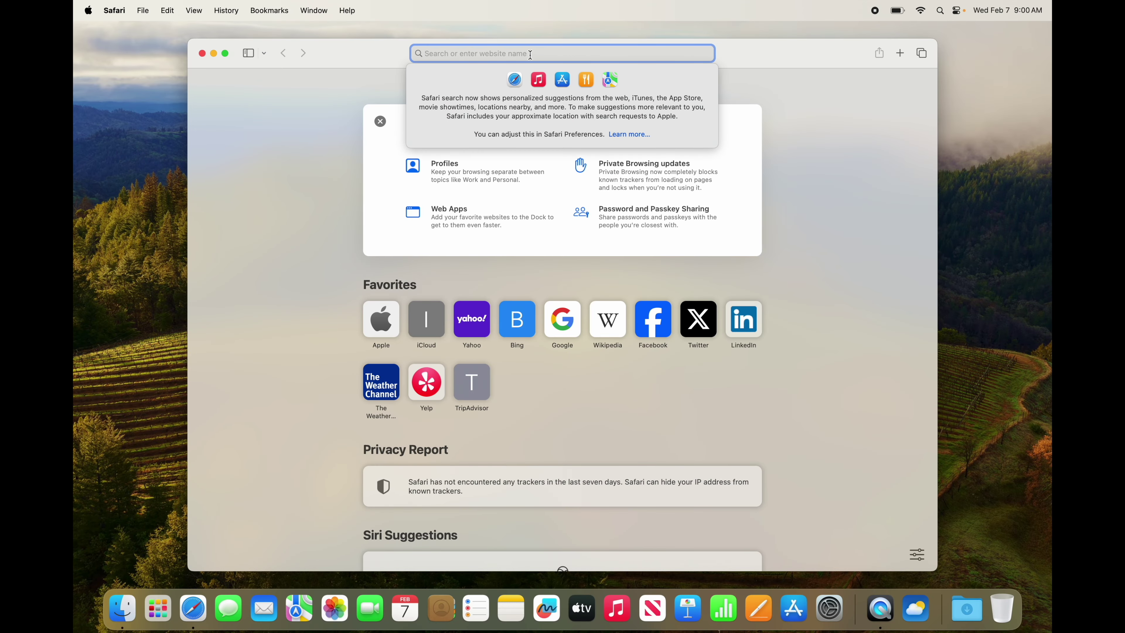
text(google crhome)
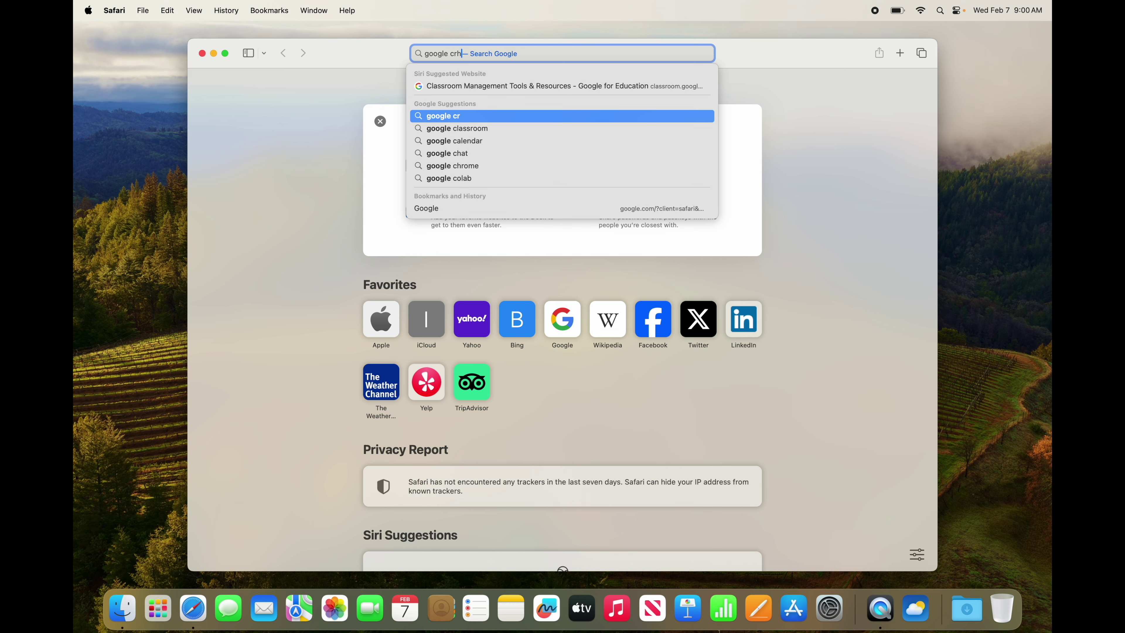
key(BackSpace)
key(BackSpace)
key(BackSpace)
key(BackSpace)
key(BackSpace)
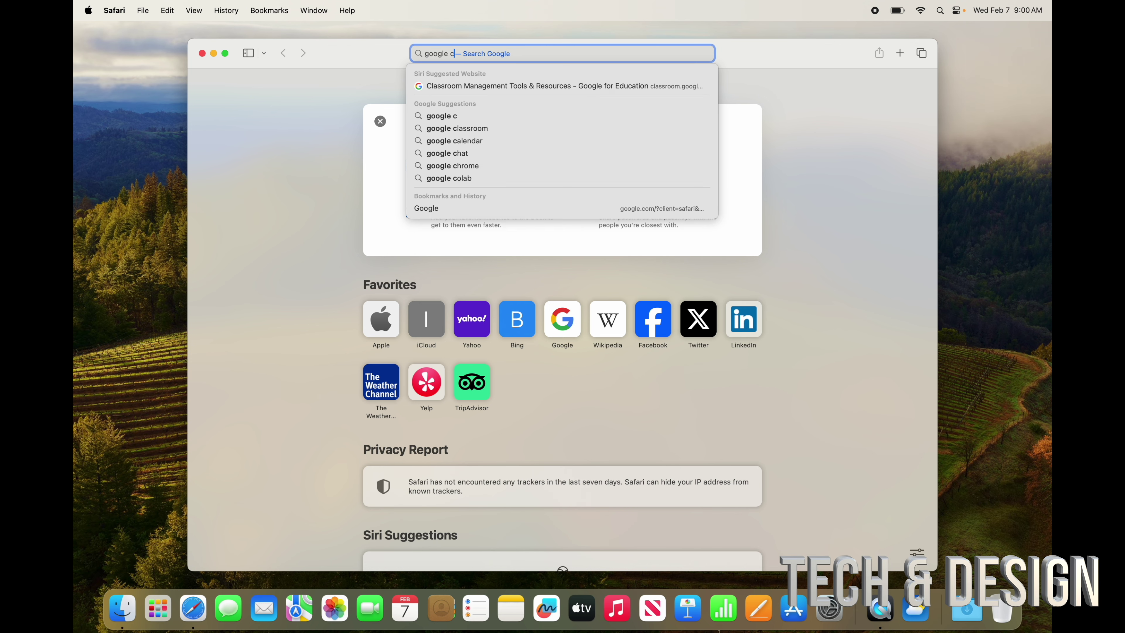
text(hrome)
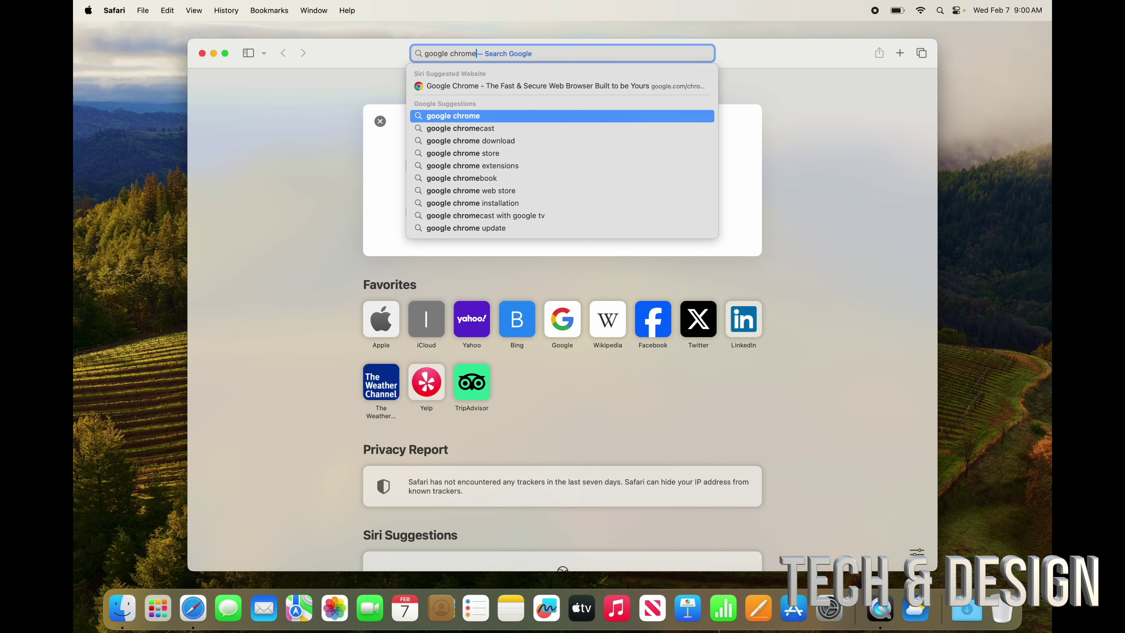
key(Return)
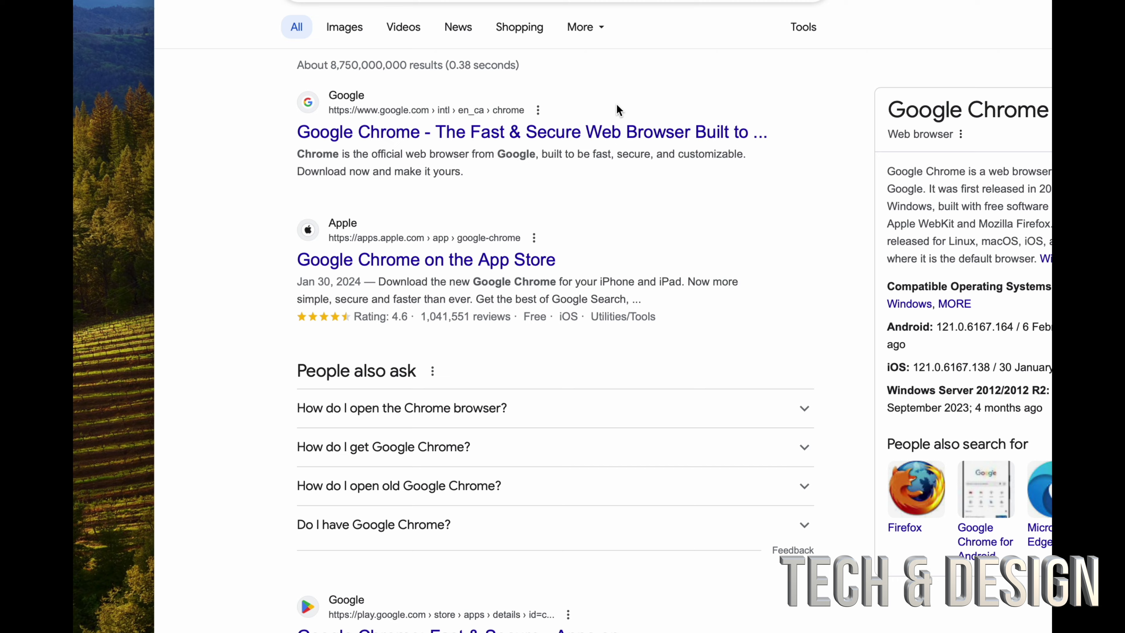
- Open Google's own Chrome page from the results, look at its full web address, and return to the search results
click(536, 132)
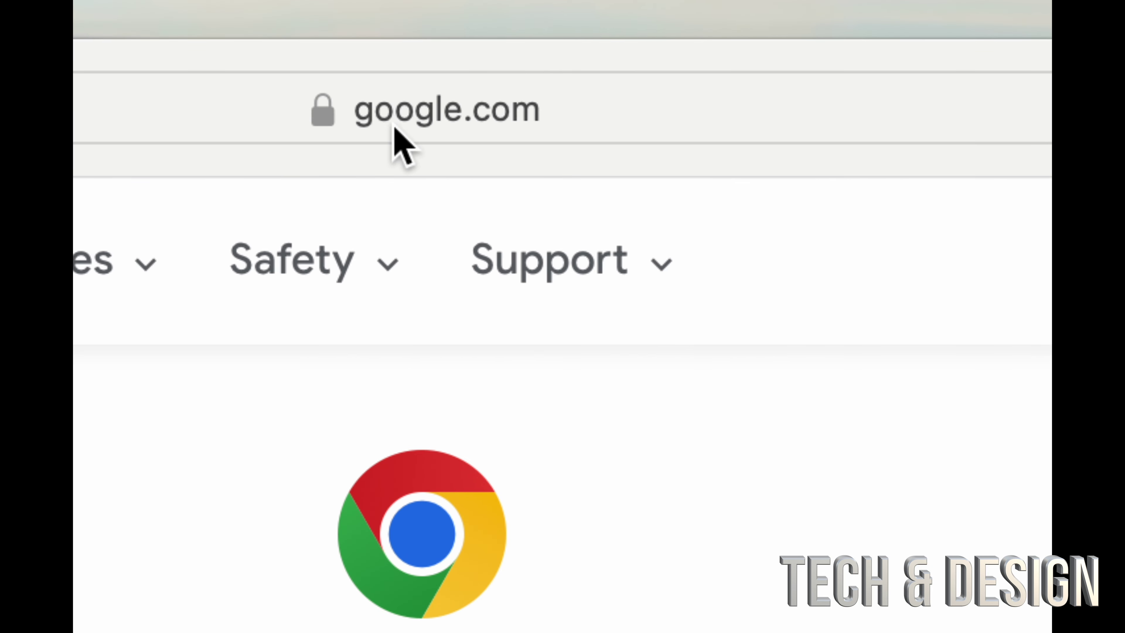
click(527, 116)
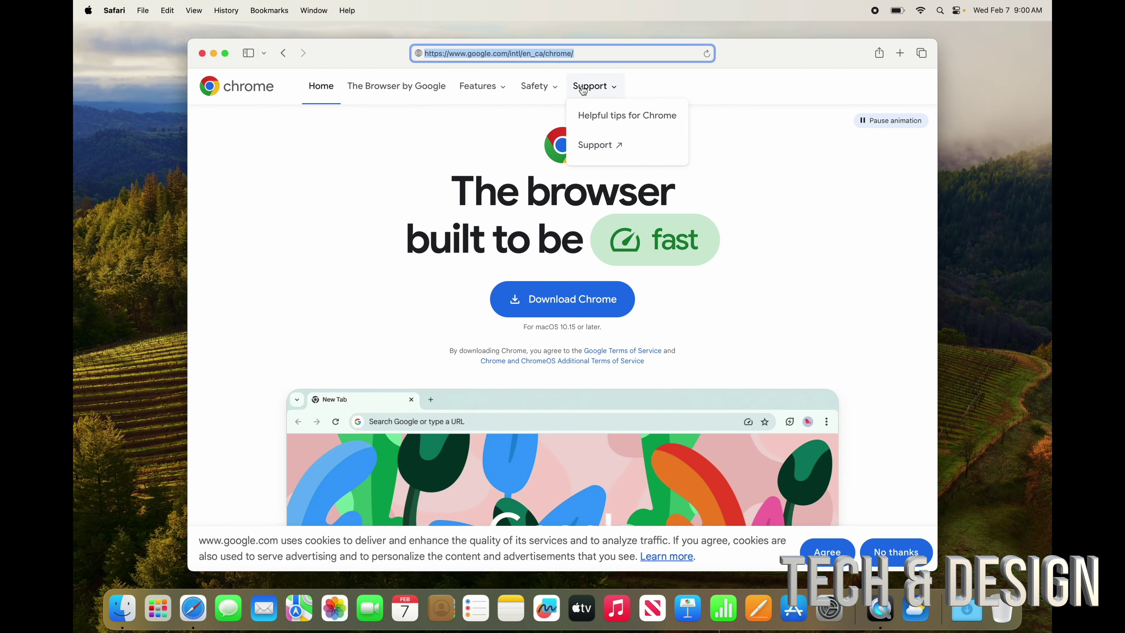
click(795, 211)
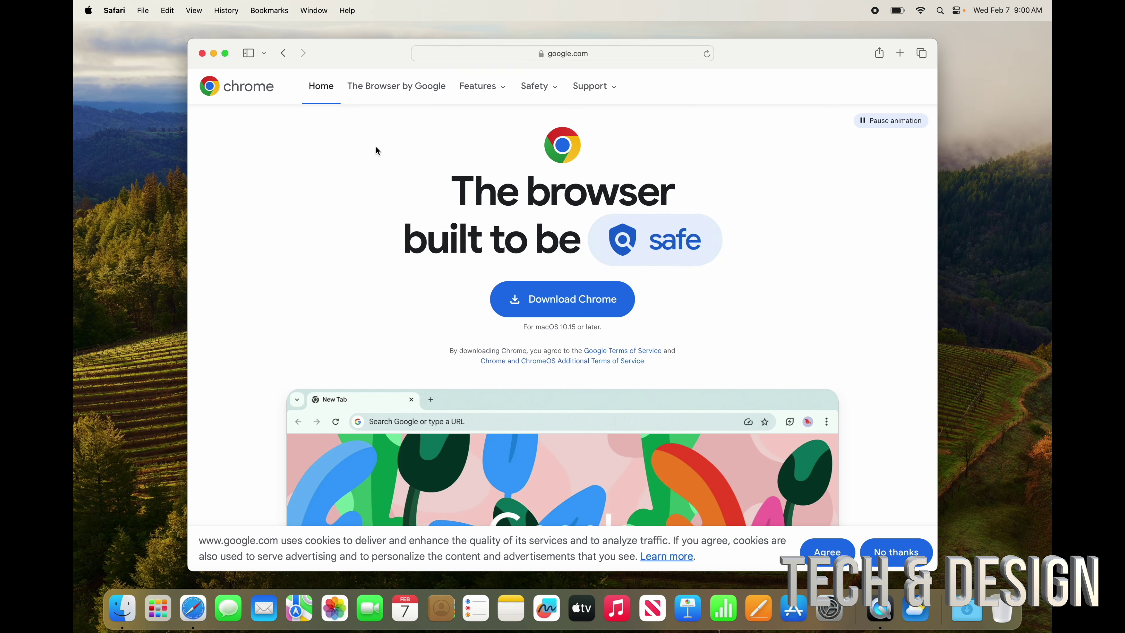
click(284, 53)
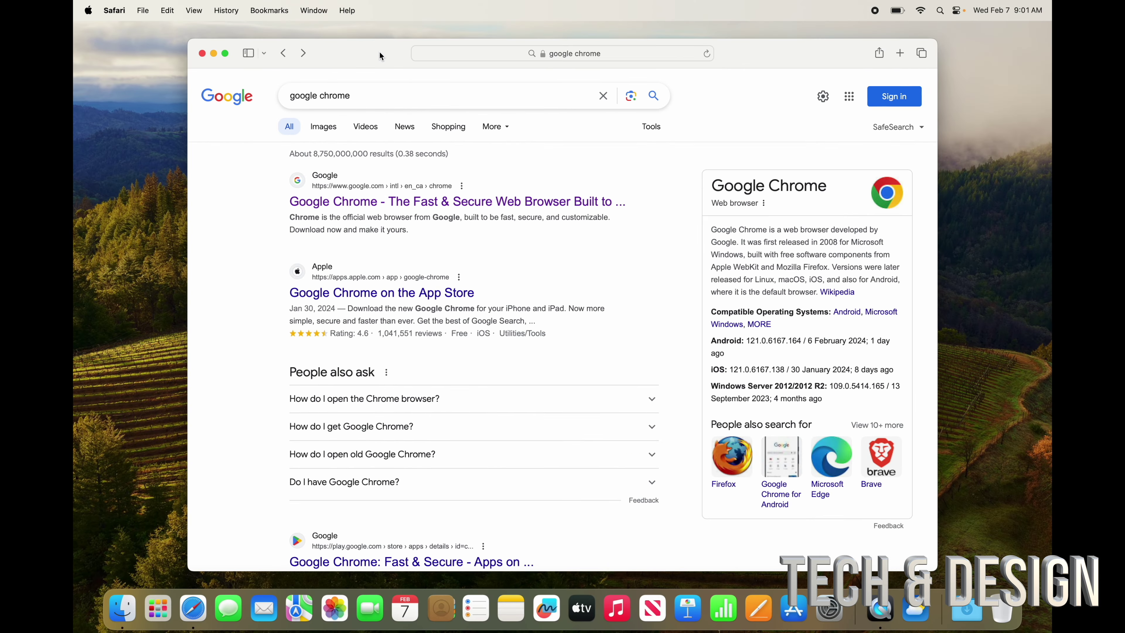
- Move the Safari window around the desktop, and quit Safari
drag(382, 55, 429, 107)
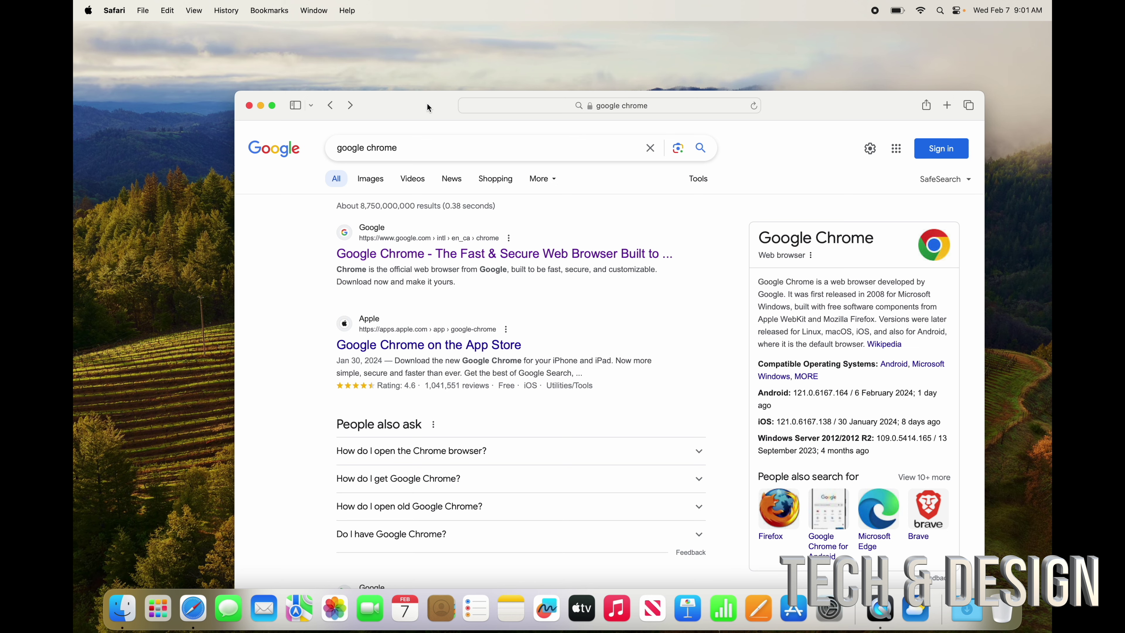
drag(427, 106, 333, 47)
click(388, 85)
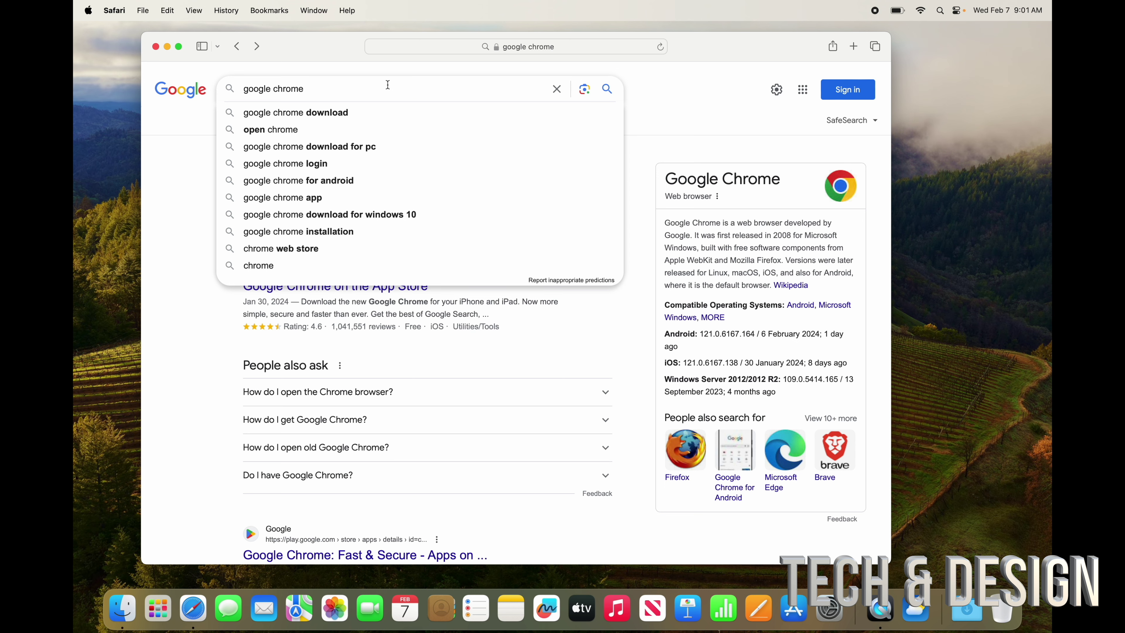
key(cmd+q)
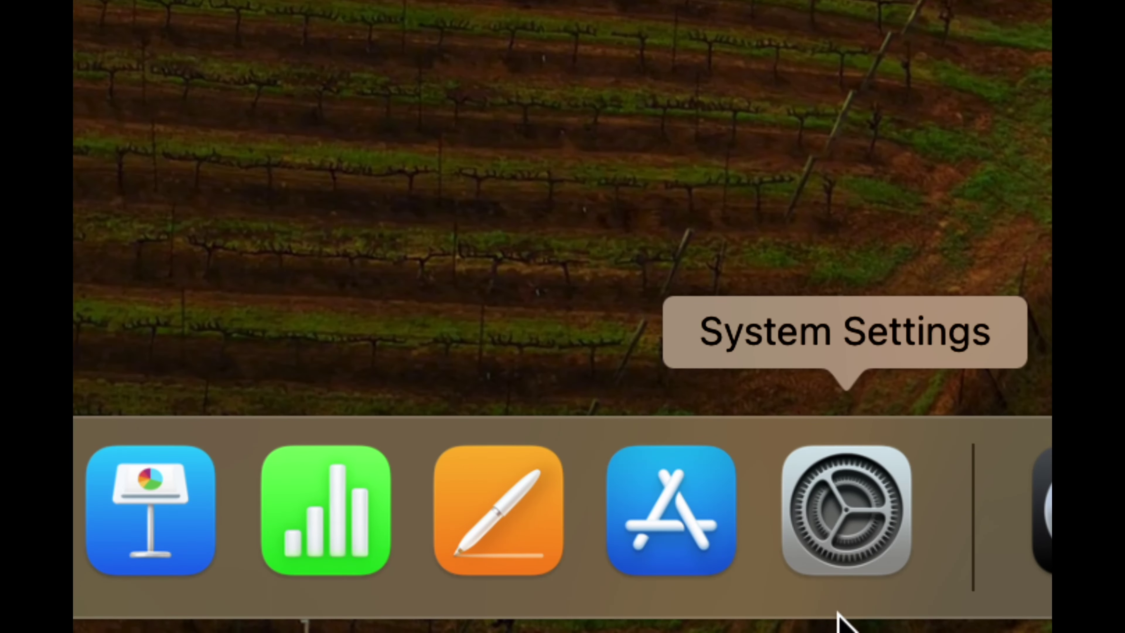
- Open System Settings, search for "dock", and open the Desktop & Dock settings
click(841, 540)
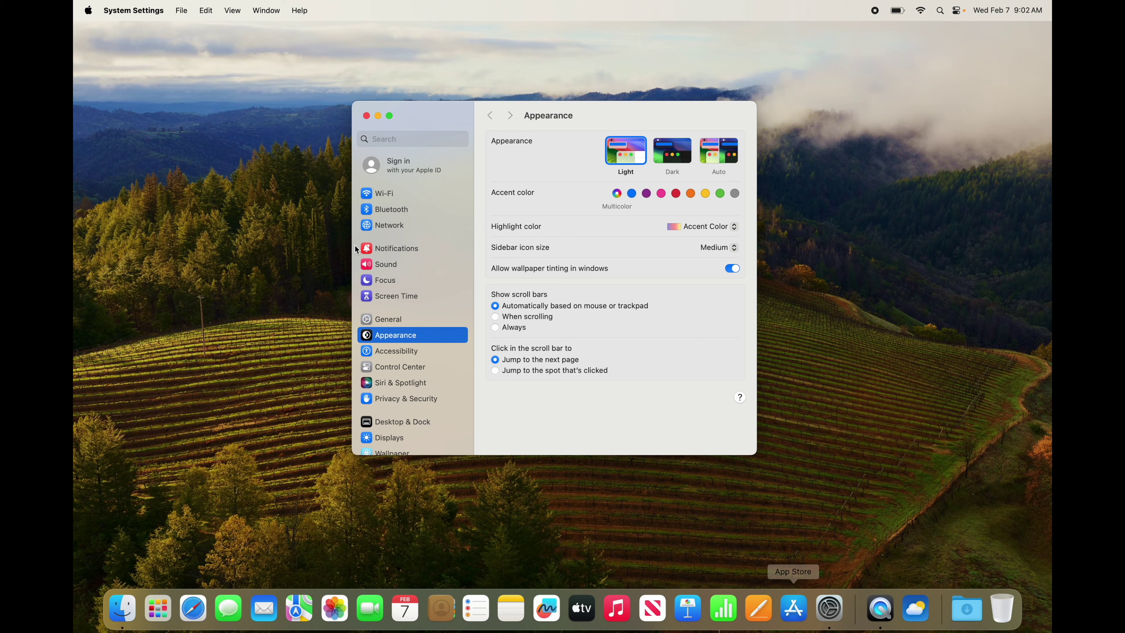
click(403, 139)
text(dock)
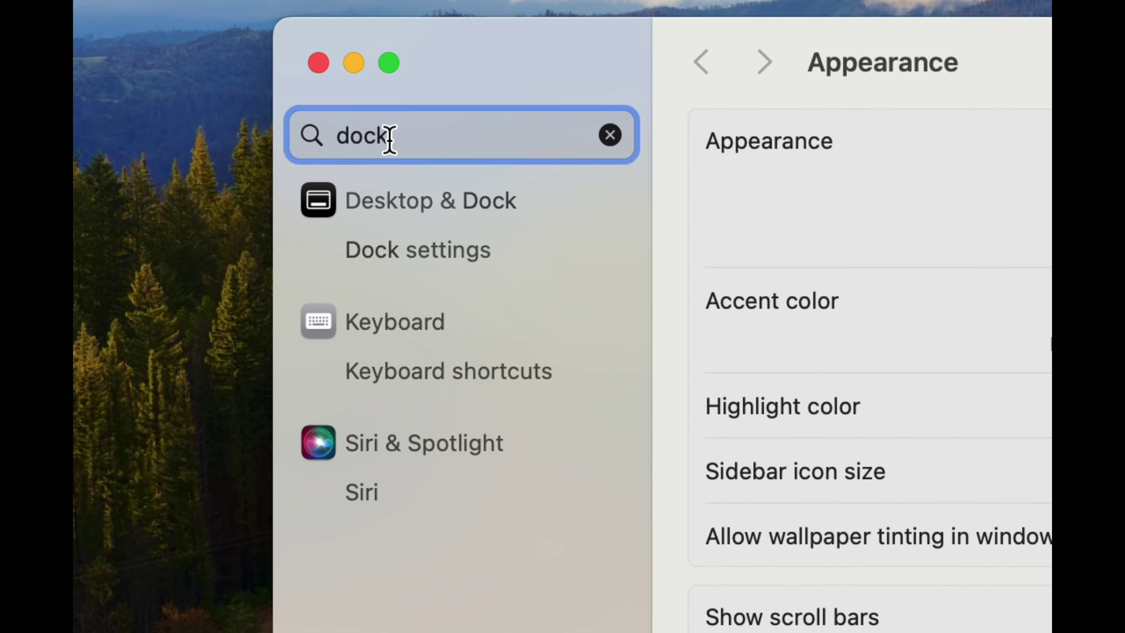
click(441, 205)
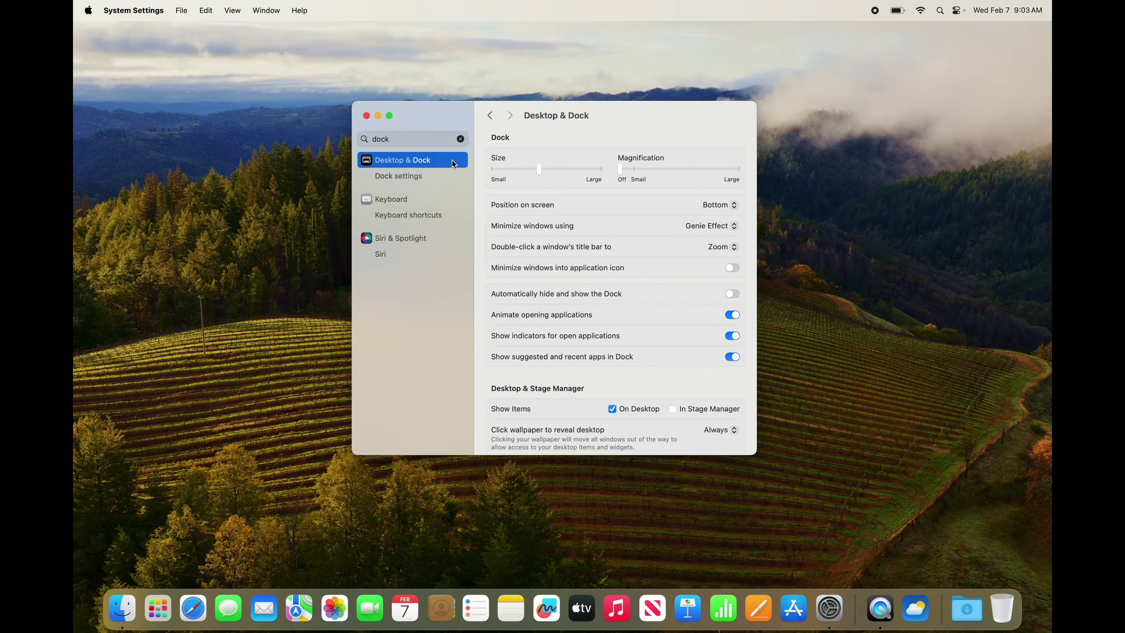
- Enlarge the Dock to about the middle of its size range and set its magnification to about halfway
mouse_move(540, 171)
mouse_down()
mouse_move(610, 174)
mouse_move(555, 174)
mouse_up()
drag(490, 176, 552, 178)
drag(622, 173, 636, 168)
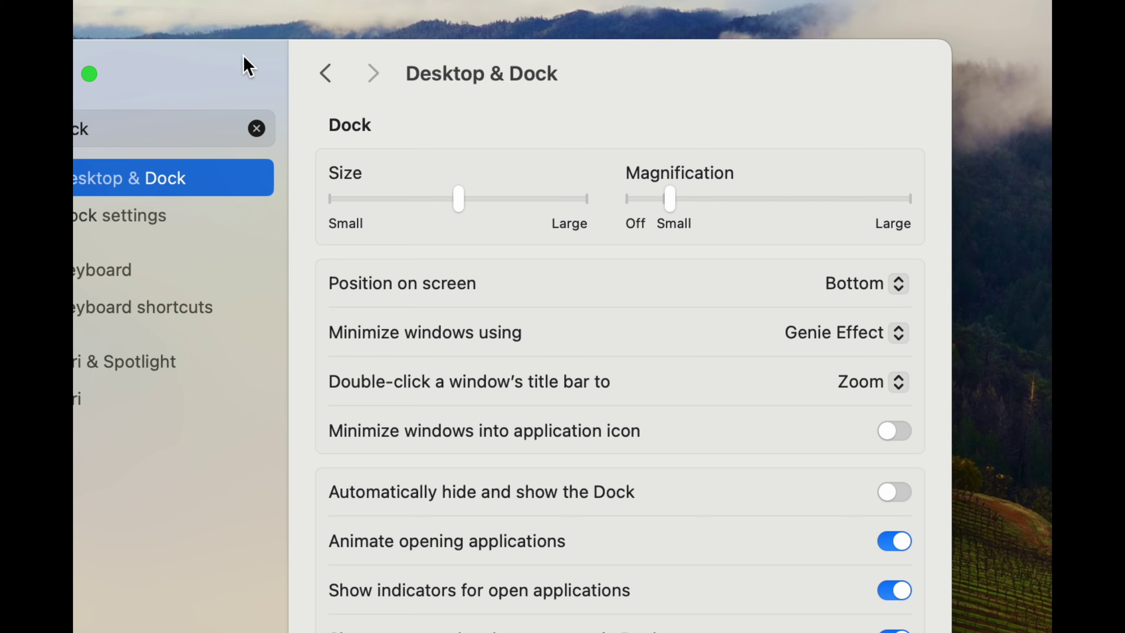
drag(243, 57, 282, 51)
click(729, 194)
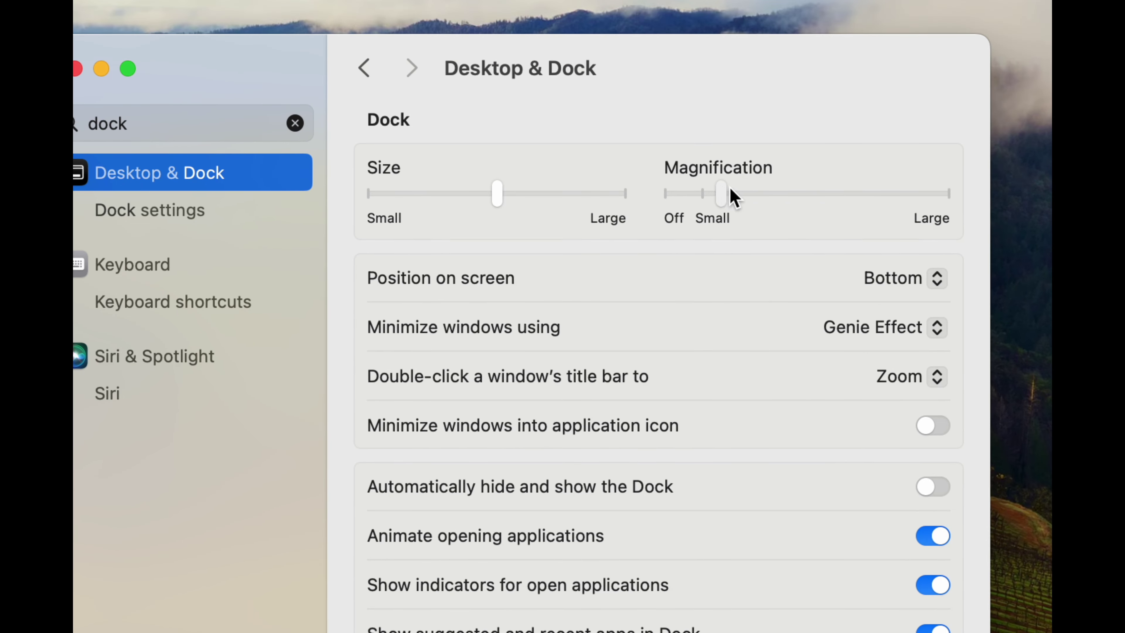
drag(730, 191, 826, 193)
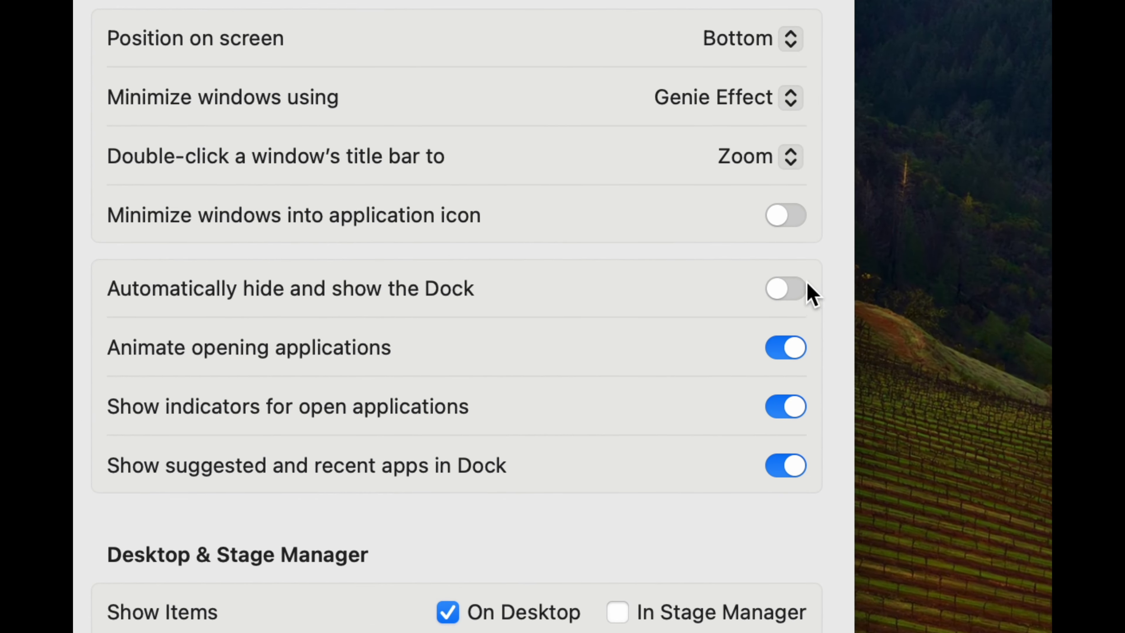
- Turn on automatic hiding and showing of the Dock, and close System Settings
click(783, 289)
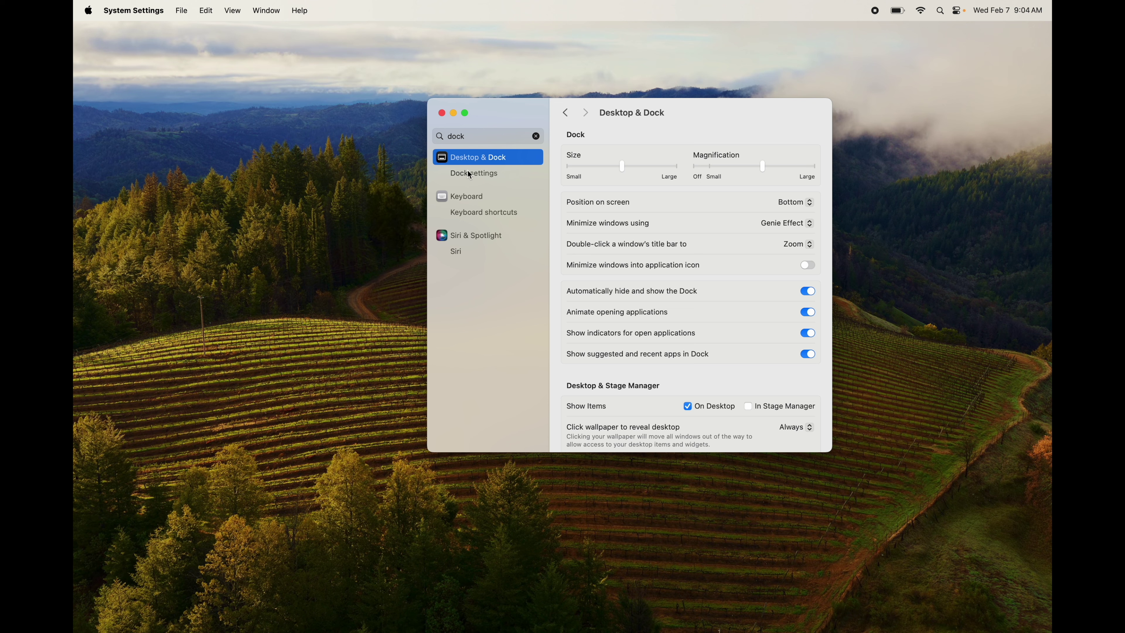
click(442, 113)
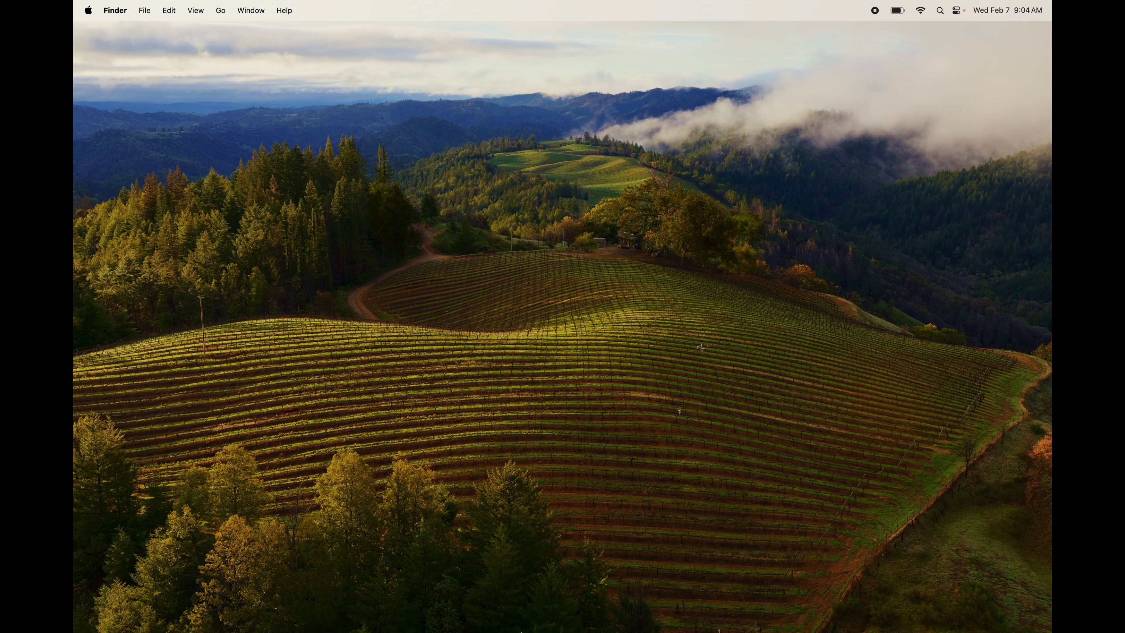
- Reveal the hidden Dock and remove the News app from it
mouse_move(526, 629)
mouse_move(615, 631)
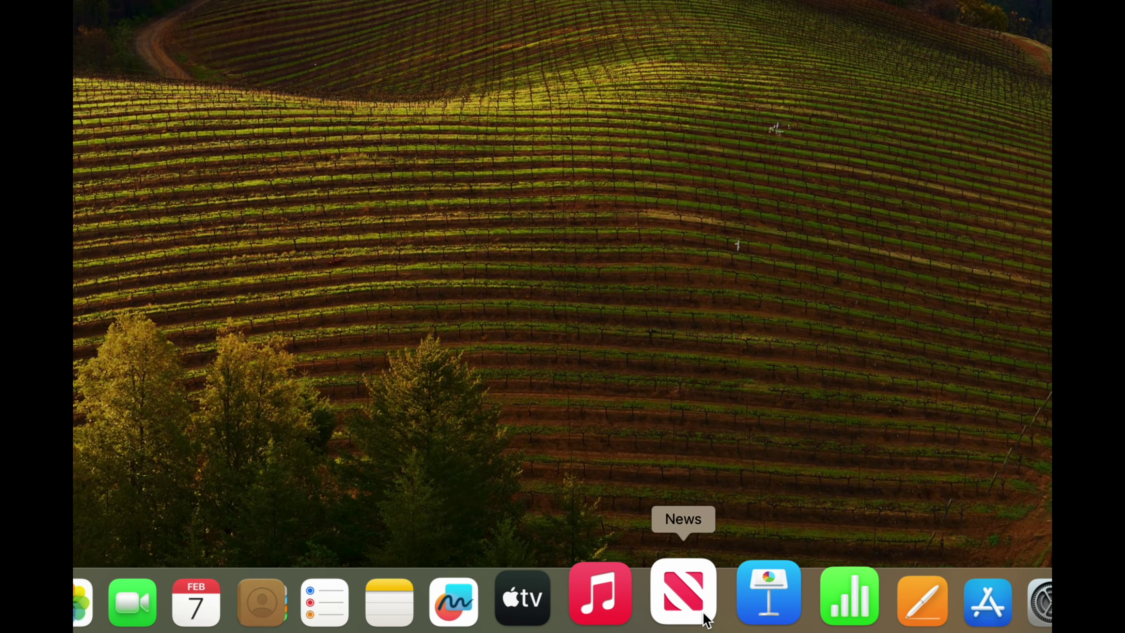
drag(704, 620, 665, 306)
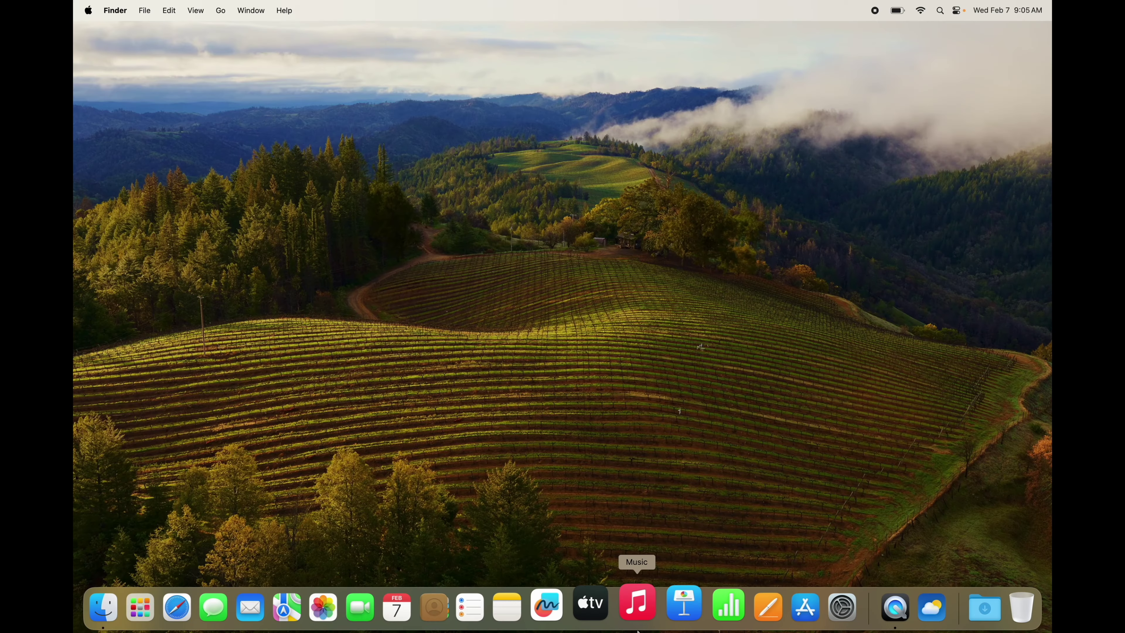
- Open the Applications folder in Finder, enlarge its window, and look through the installed apps down to Weather
click(133, 625)
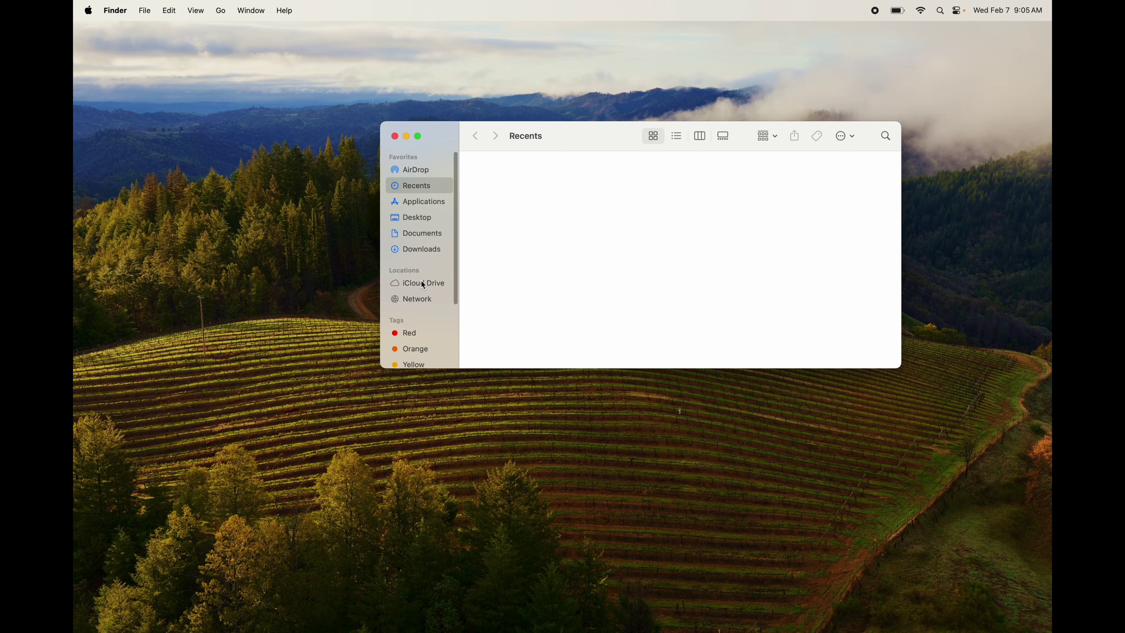
click(425, 202)
drag(580, 133, 507, 113)
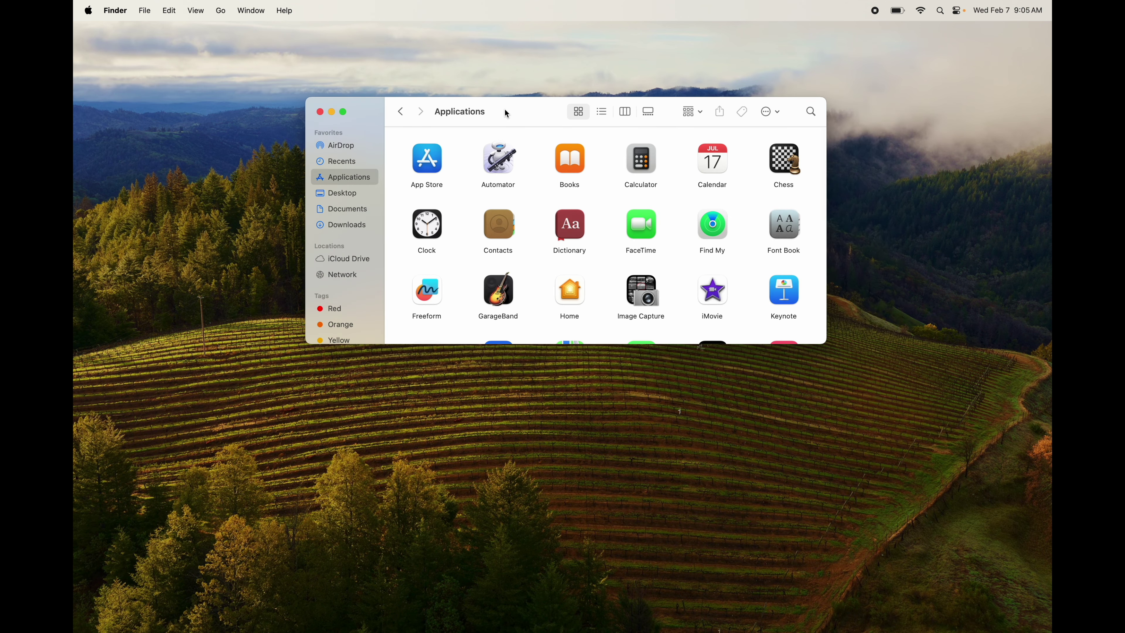
scroll(629, 201, down, 10)
scroll(629, 201, up, 10)
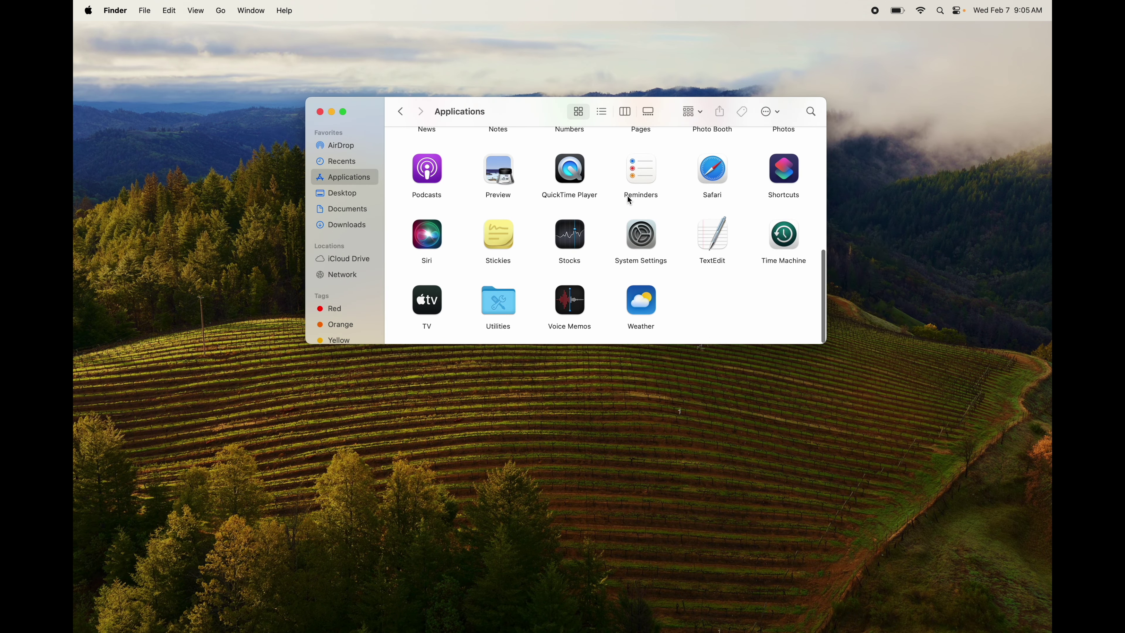
scroll(629, 200, up, 1)
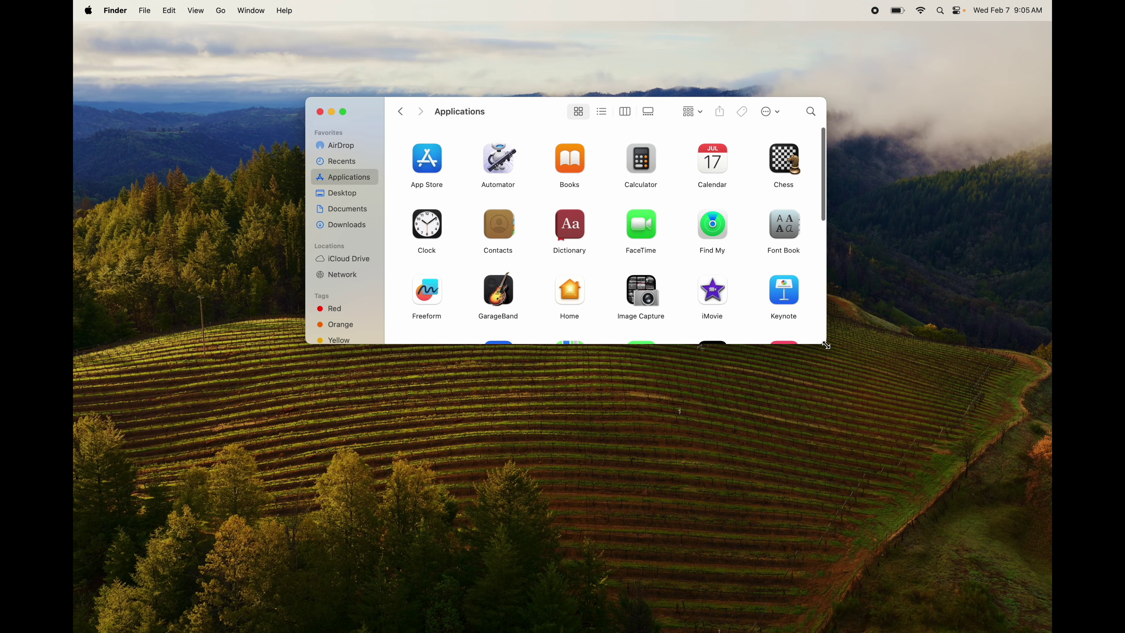
drag(826, 345, 999, 441)
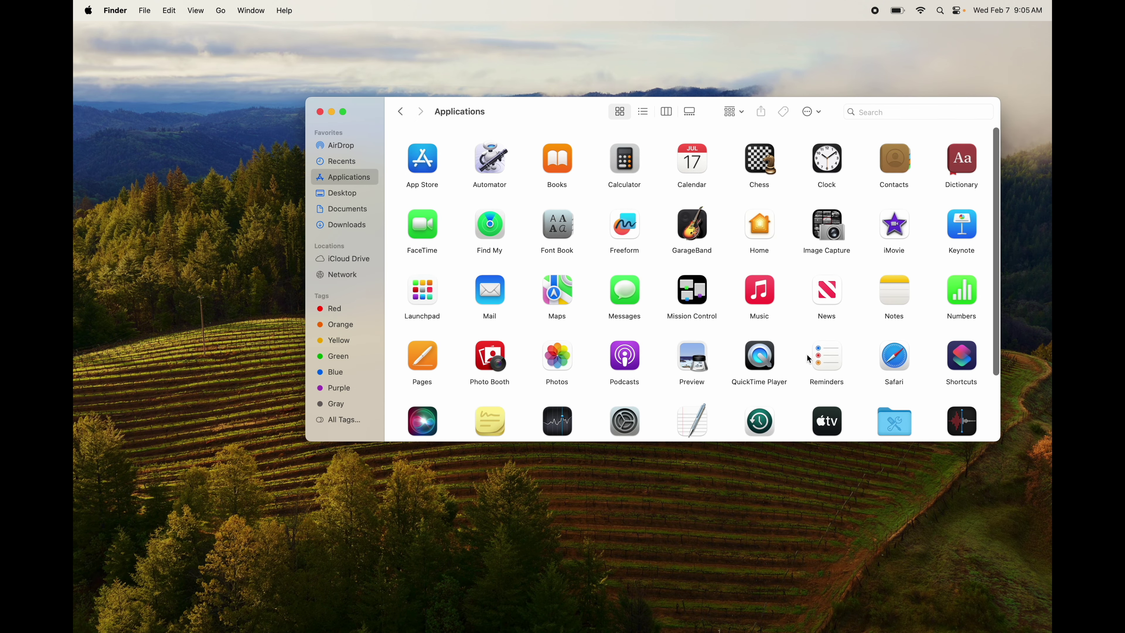
scroll(808, 358, down, 4)
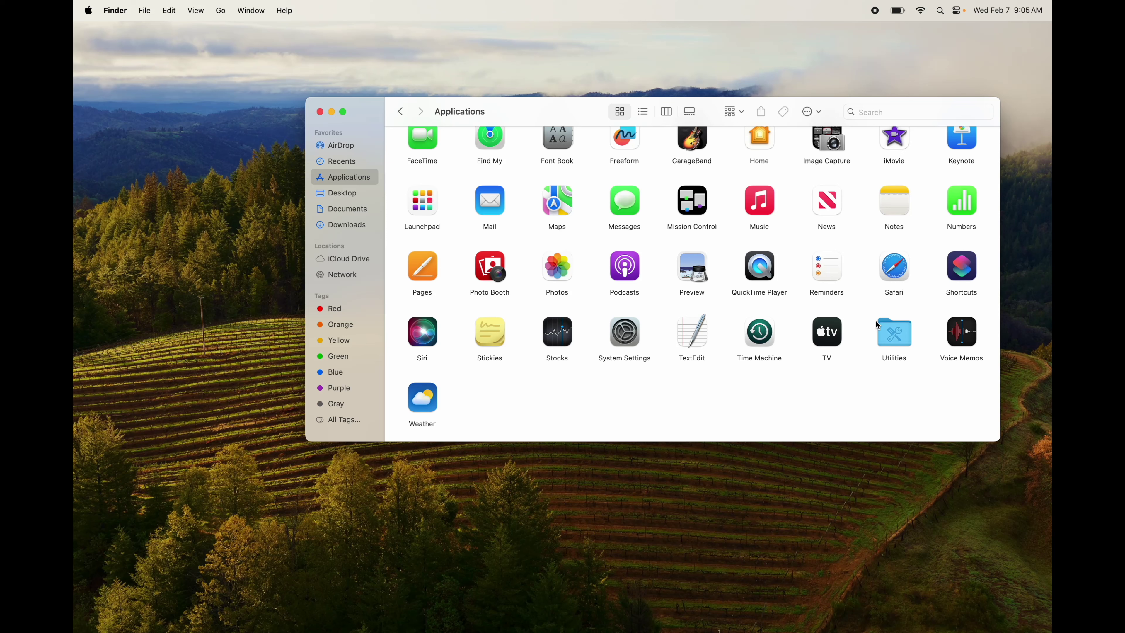
- Add Weather and Voice Memos from Applications to the Dock between Freeform and TV, and close the Finder window
drag(422, 399, 580, 607)
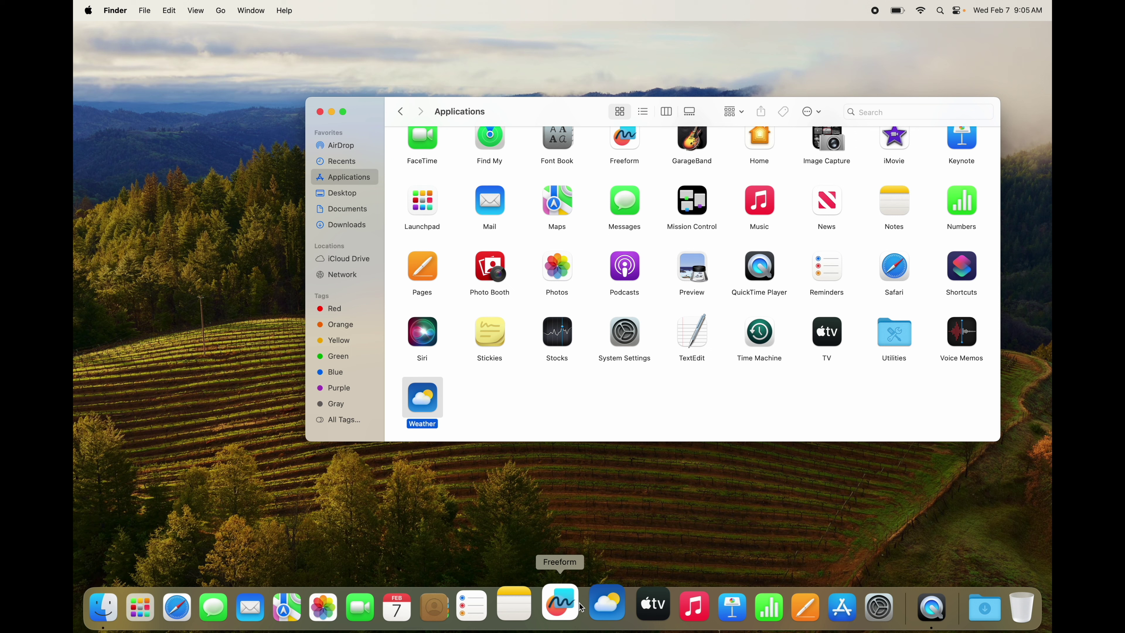
drag(961, 337, 619, 596)
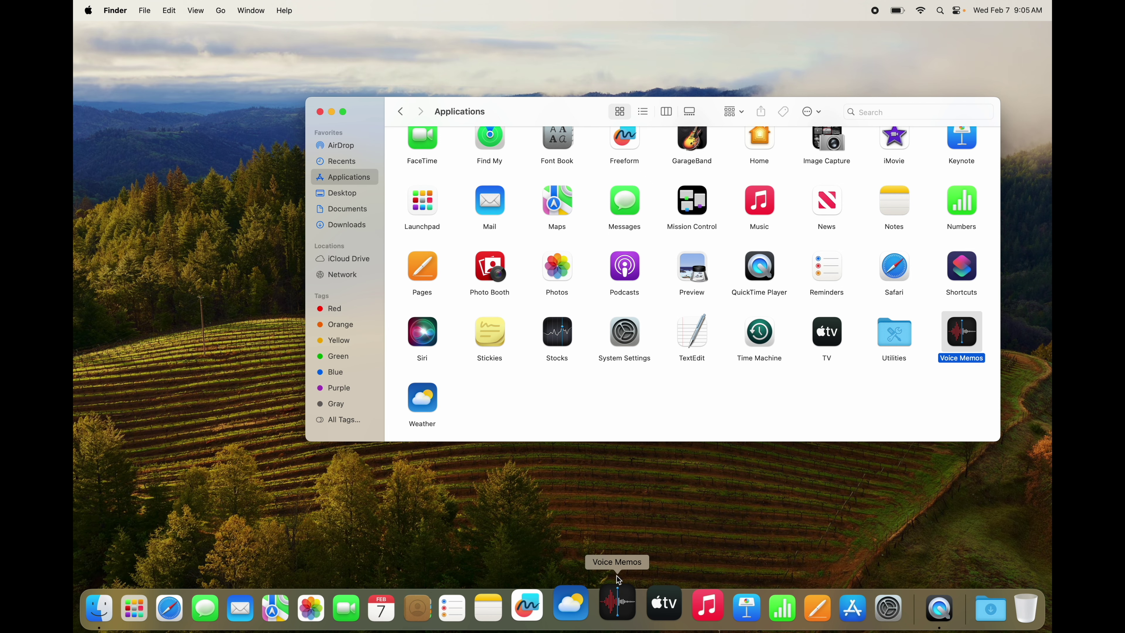
click(319, 111)
- Remove Voice Memos, Reminders and one more app beside Reminders' former place from the Dock
mouse_move(484, 629)
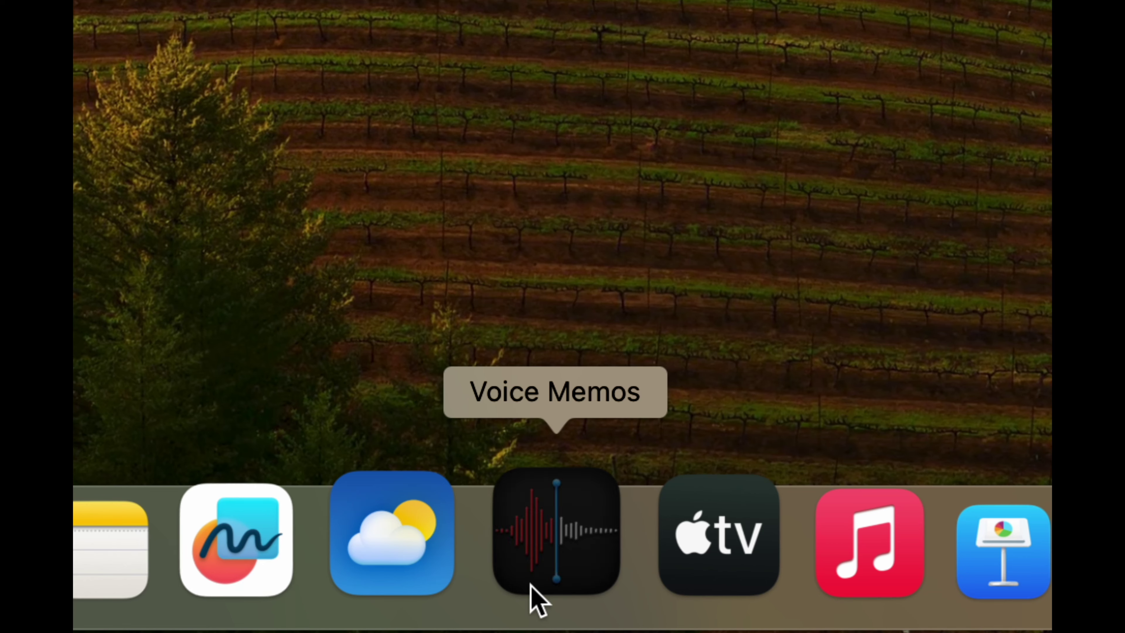
drag(530, 584, 300, 217)
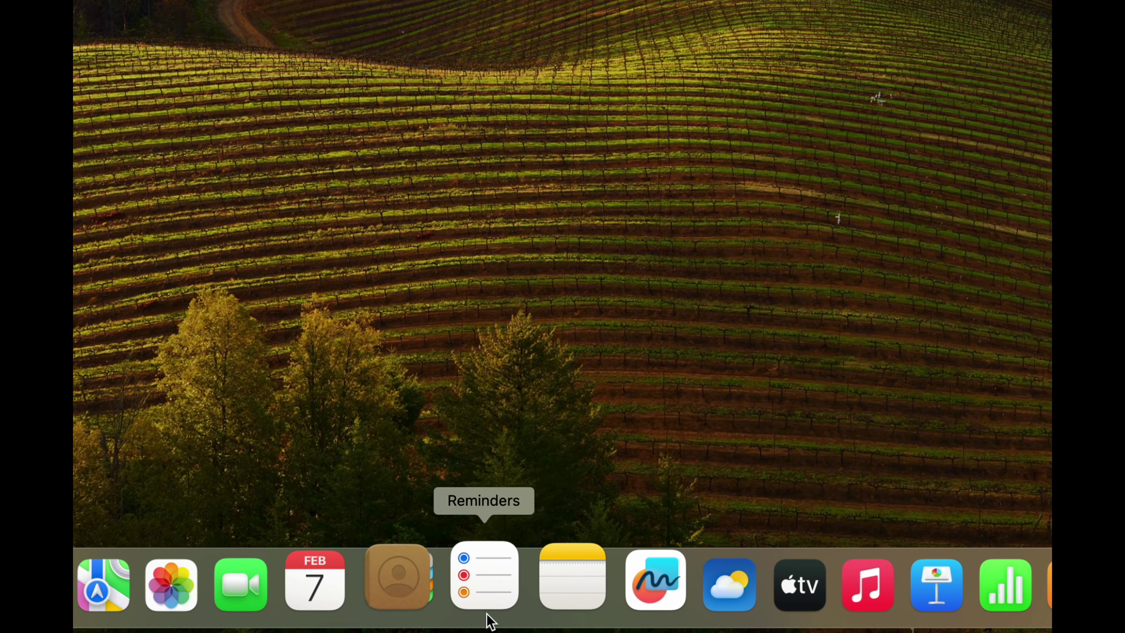
drag(493, 622, 517, 329)
mouse_move(526, 623)
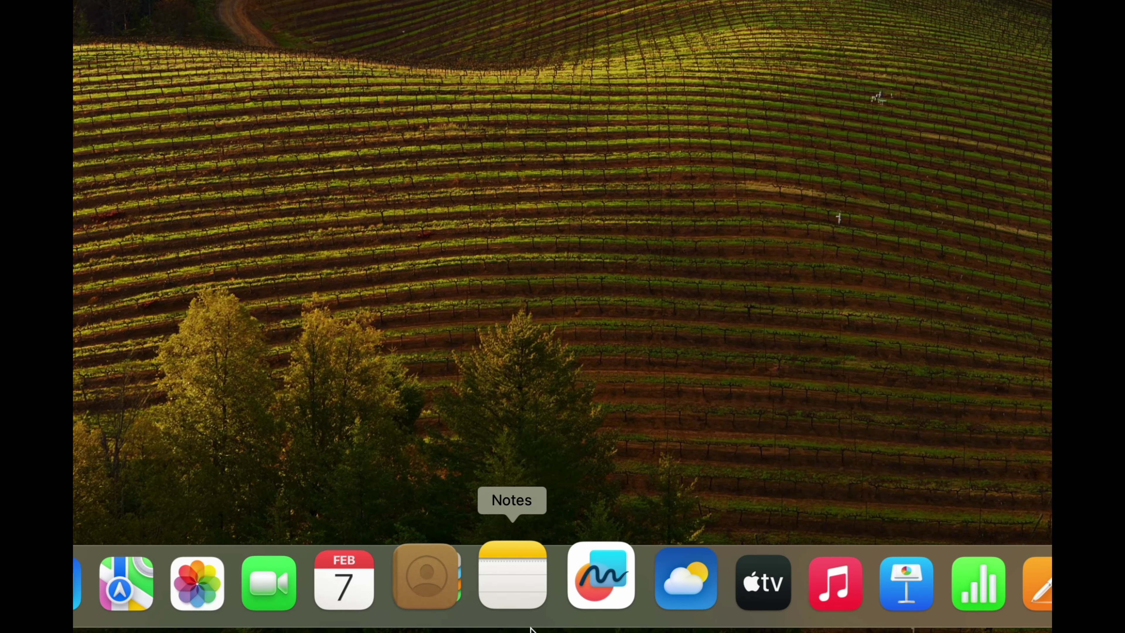
drag(565, 613, 575, 343)
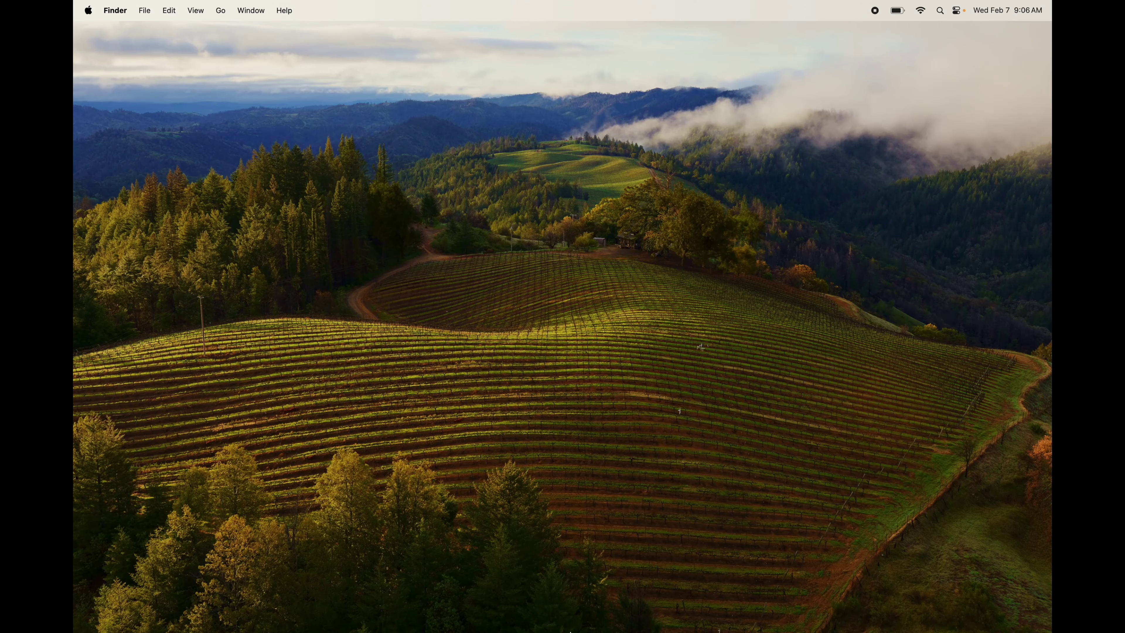
- Move Keynote from the Applications folder to the Trash and authorize it with the account password
mouse_move(560, 628)
click(562, 605)
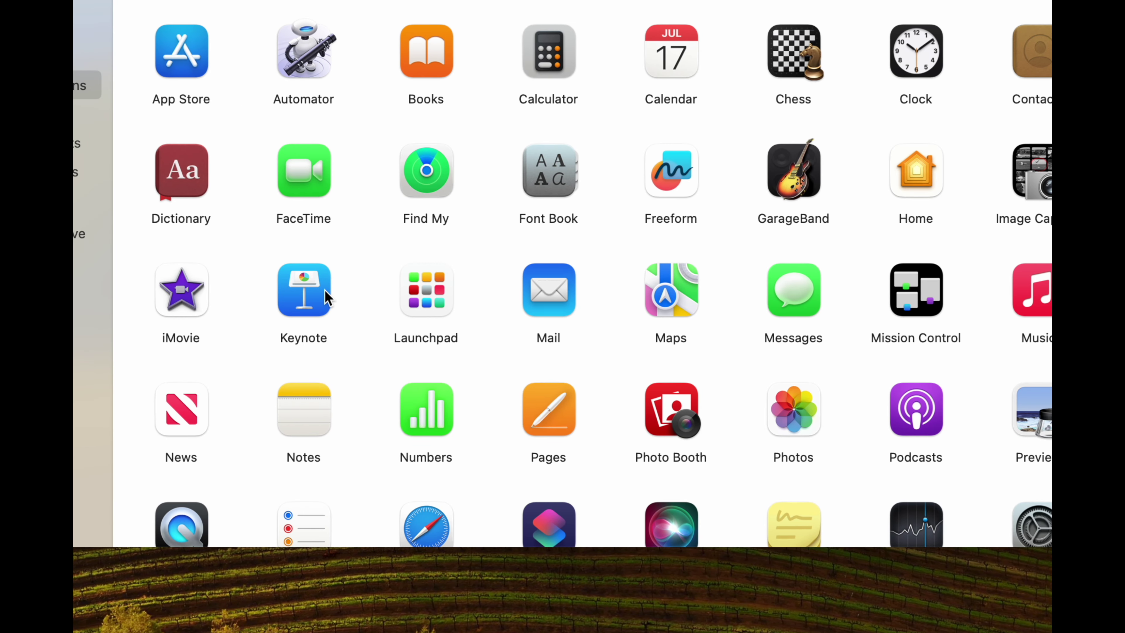
click(326, 298)
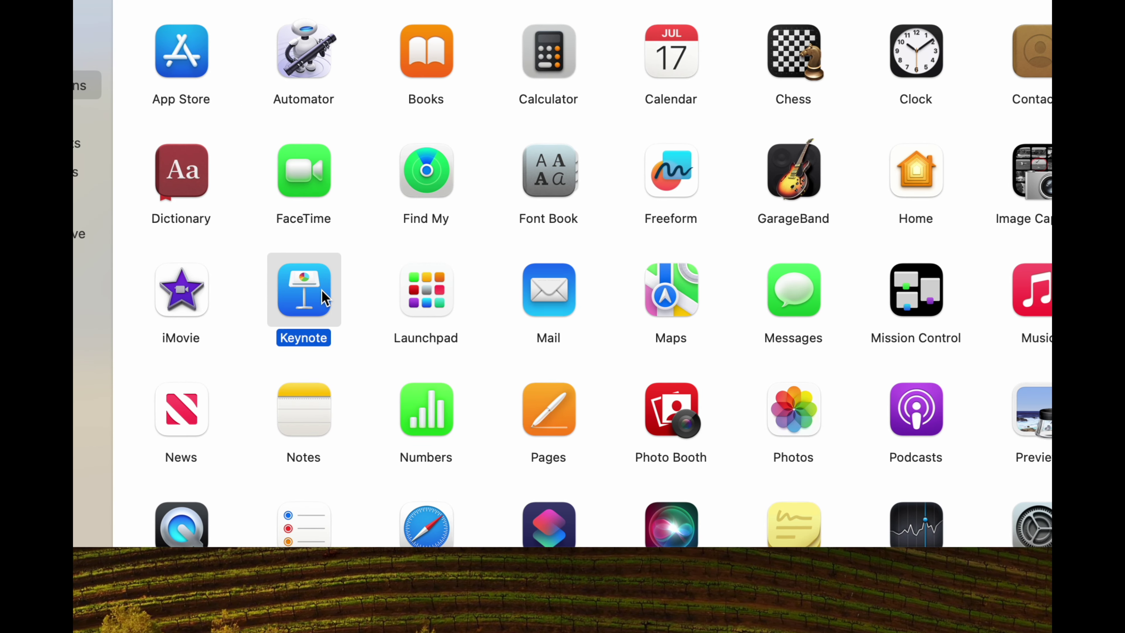
right_click(322, 291)
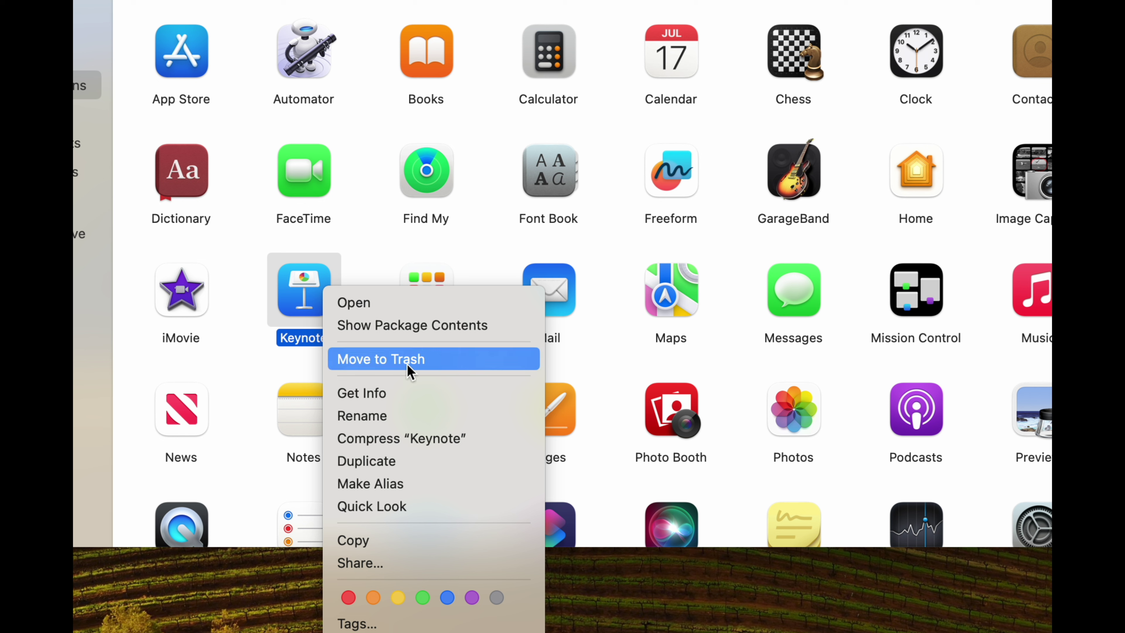
click(360, 261)
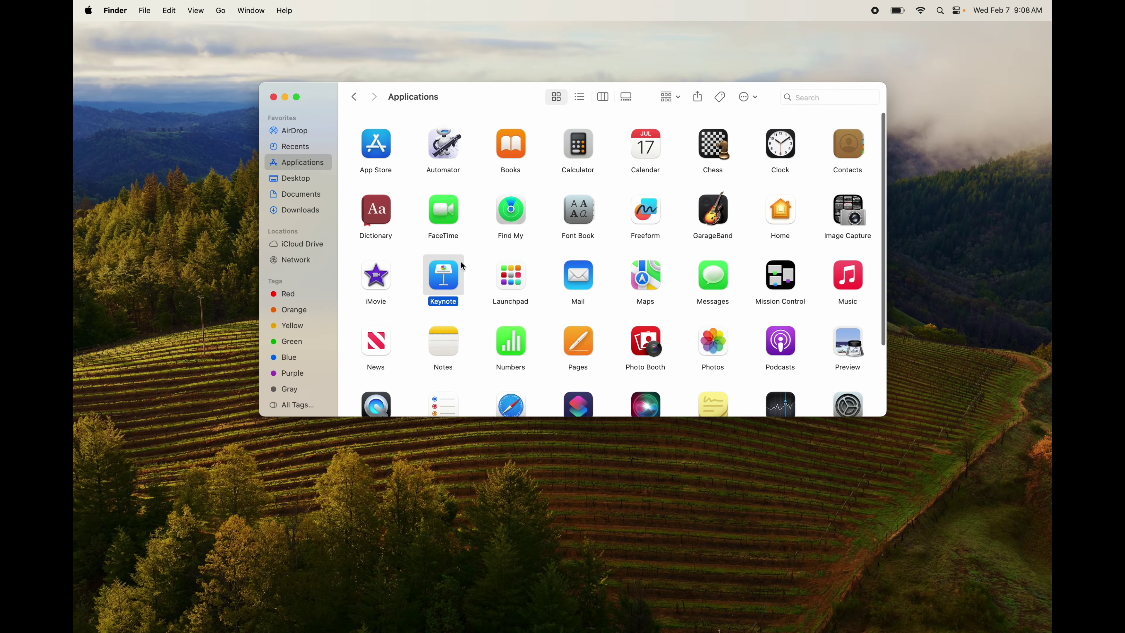
drag(311, 268, 1123, 632)
mouse_move(1001, 591)
mouse_down()
mouse_move(956, 603)
mouse_move(994, 603)
mouse_up()
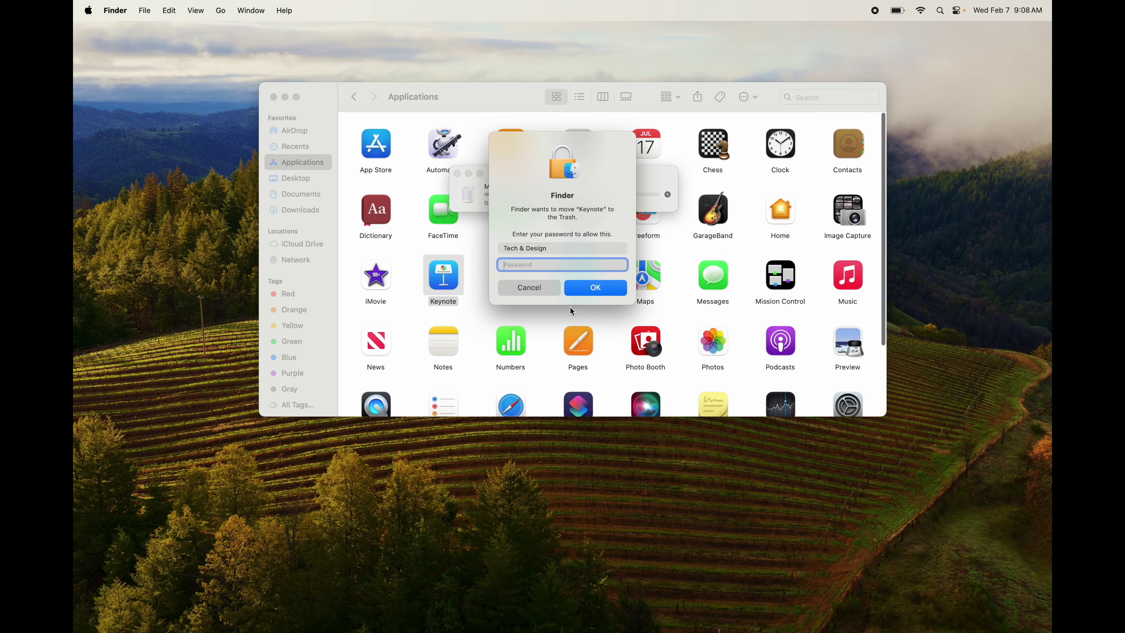
text(****)
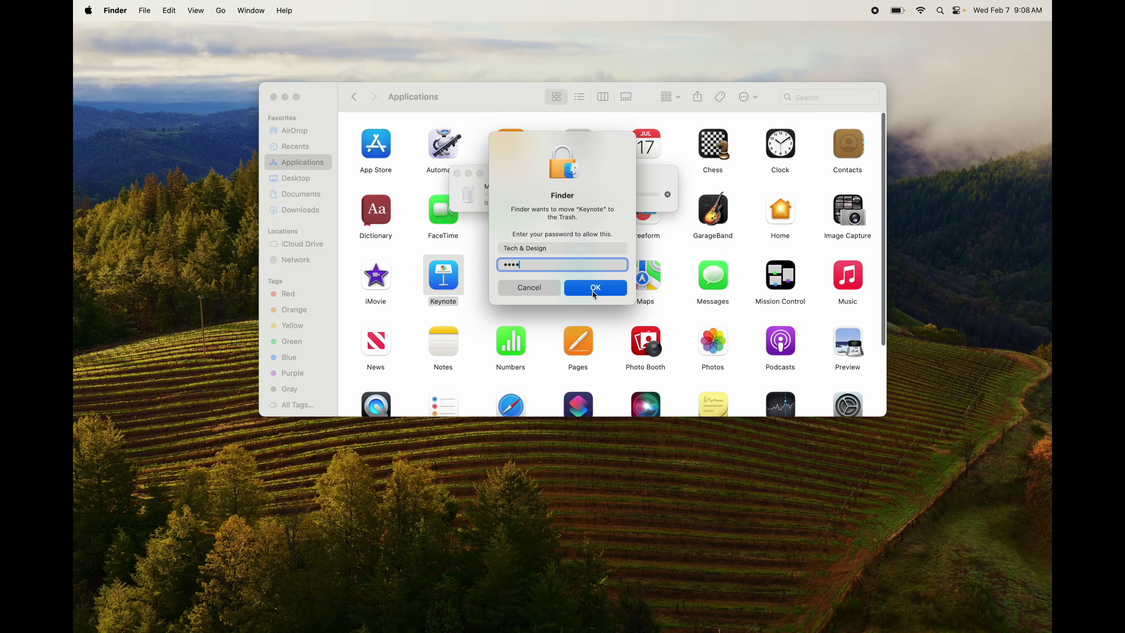
click(591, 291)
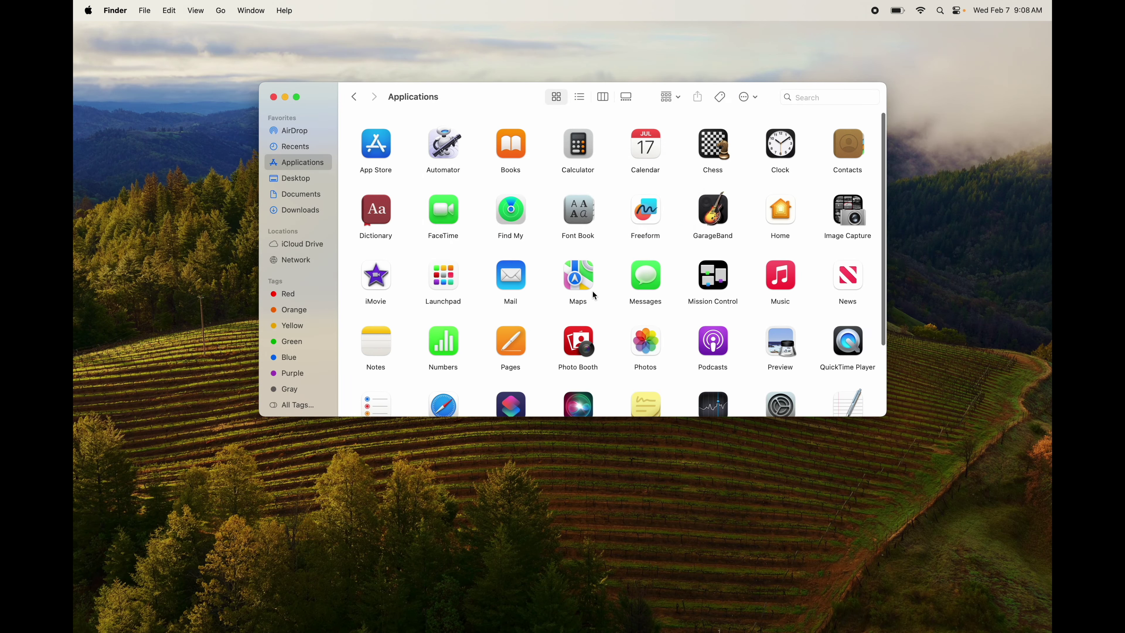
- Empty the Trash to permanently erase Keynote, and confirm the deletion
mouse_move(641, 630)
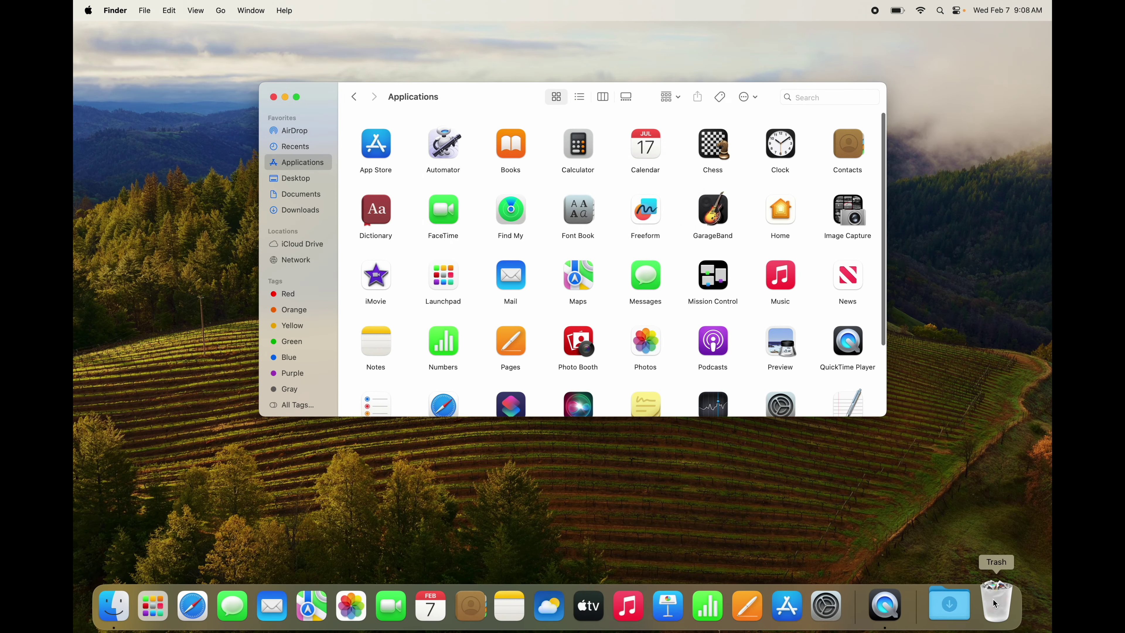
right_click(994, 603)
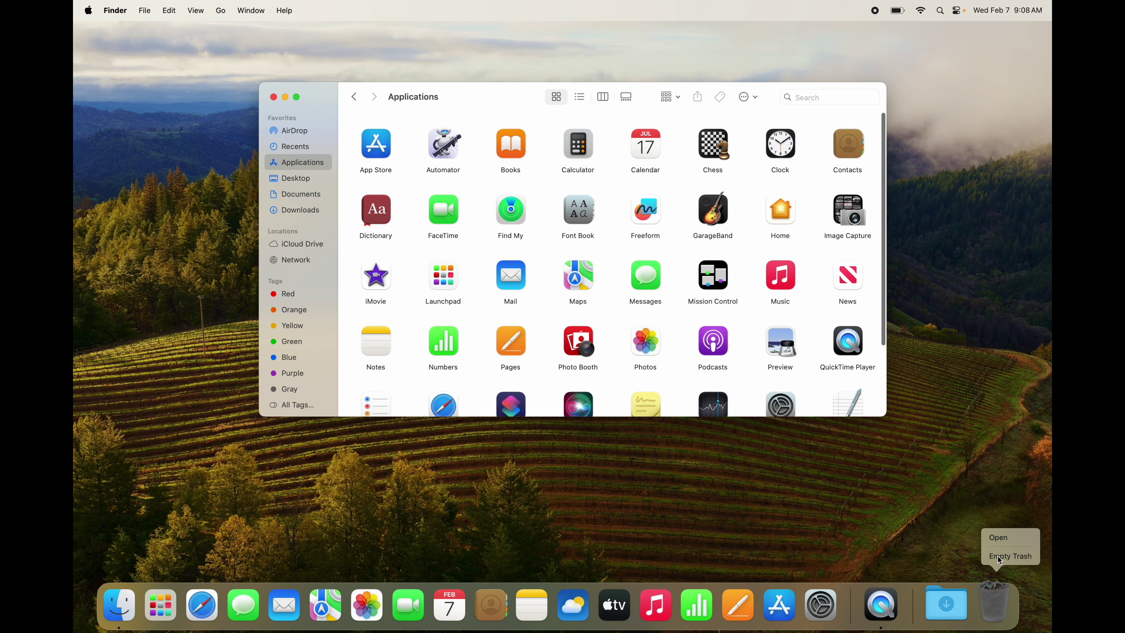
click(1009, 556)
click(587, 258)
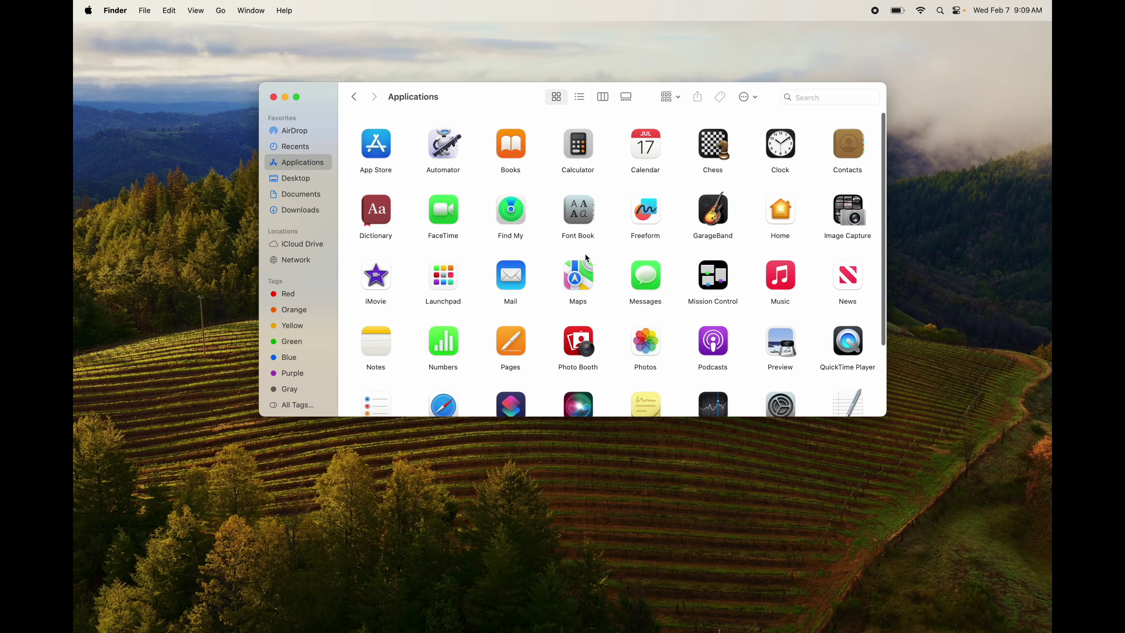
- Look through the installed applications, then move Pages to the Trash and authorize it with the account password
scroll(586, 258, down, 5)
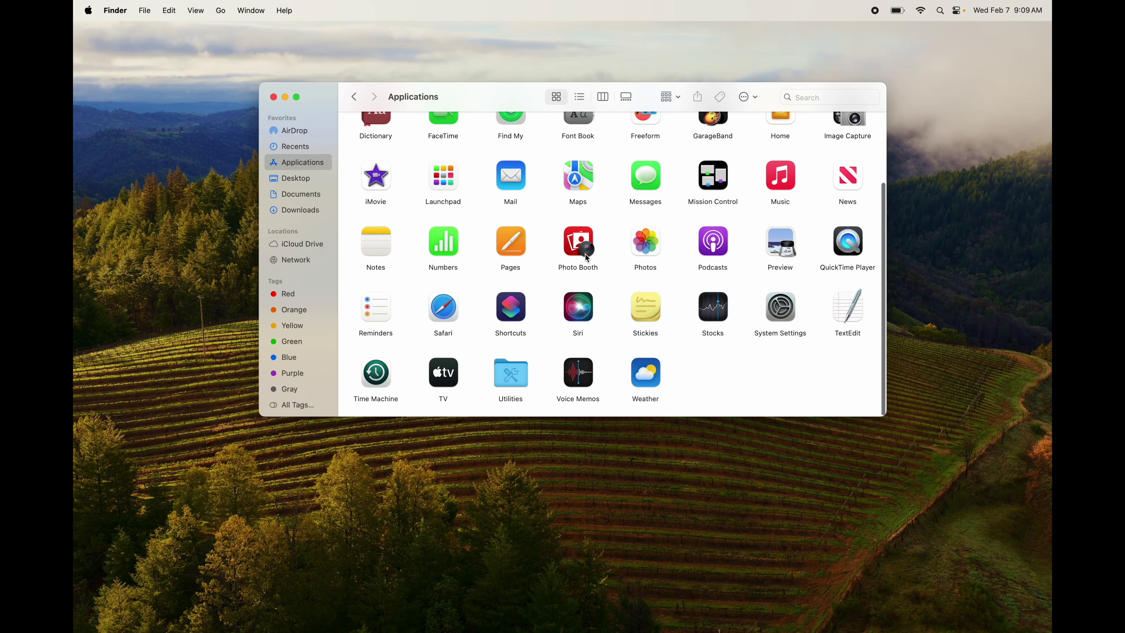
scroll(586, 255, up, 5)
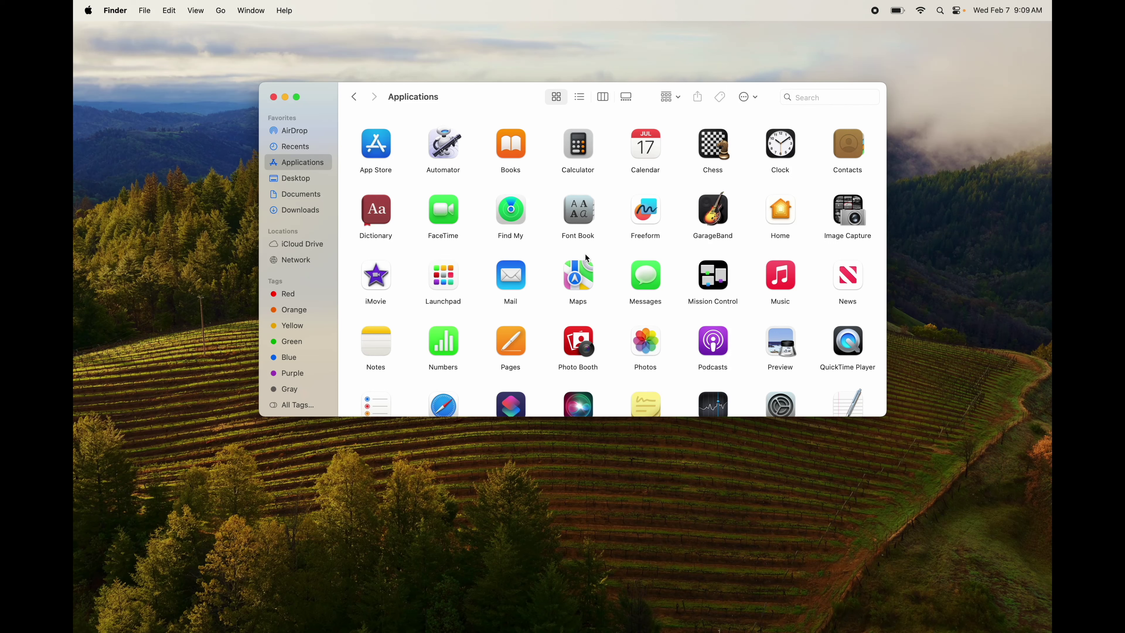
scroll(587, 258, down, 4)
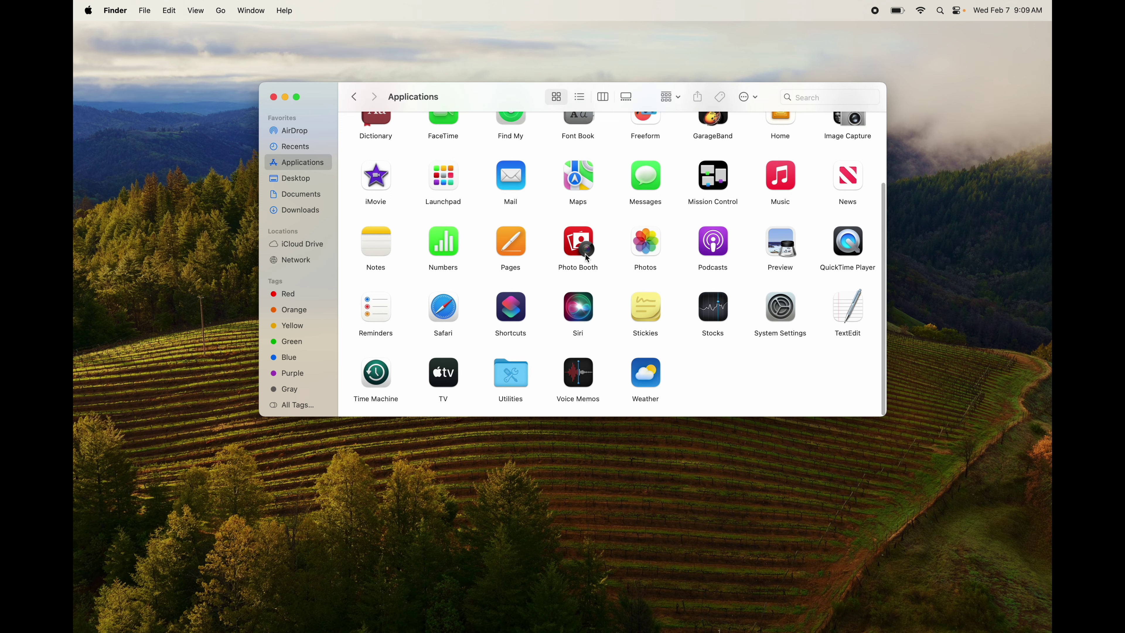
drag(509, 247, 1010, 616)
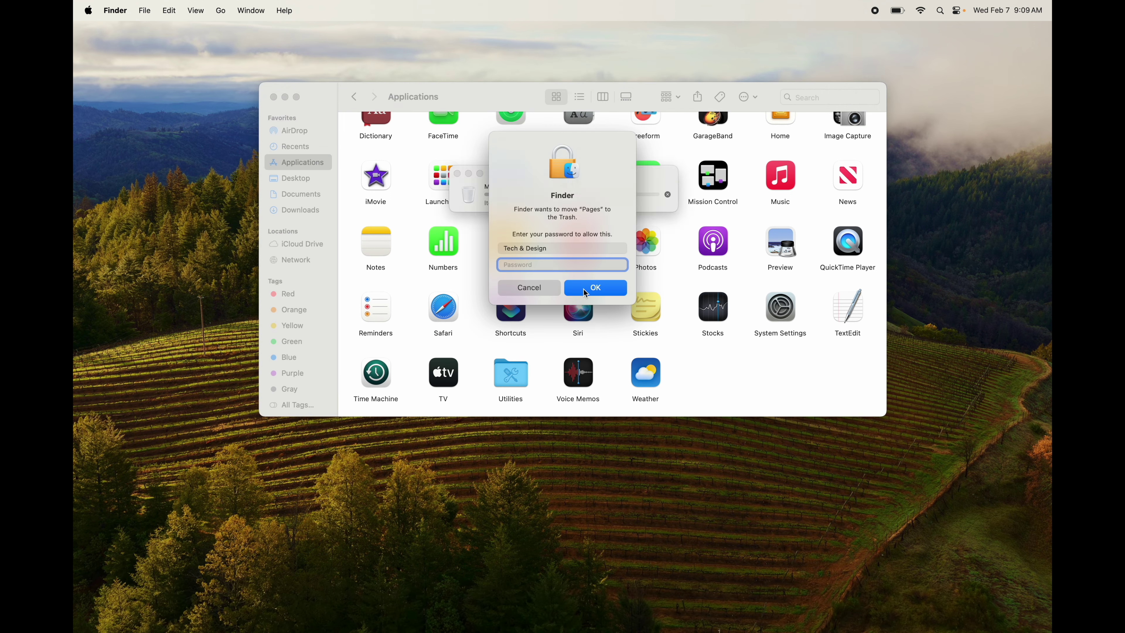
text(••••)
key(Return)
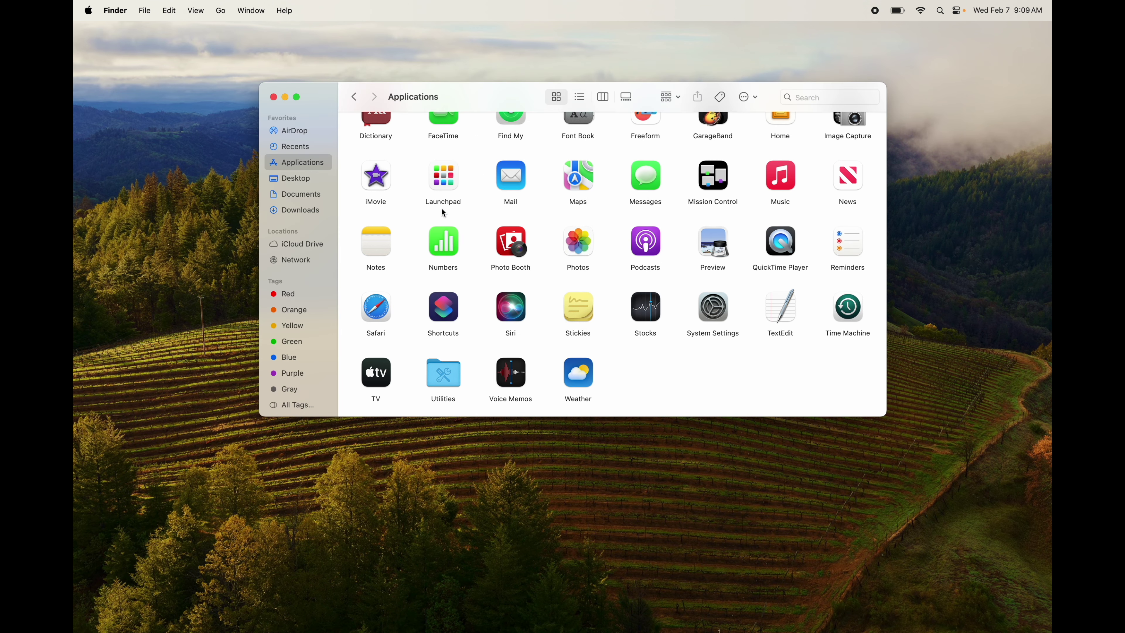
- Move iMovie from the Applications folder to the Trash and authorize it with the account password
click(387, 184)
key(super+BackSpace)
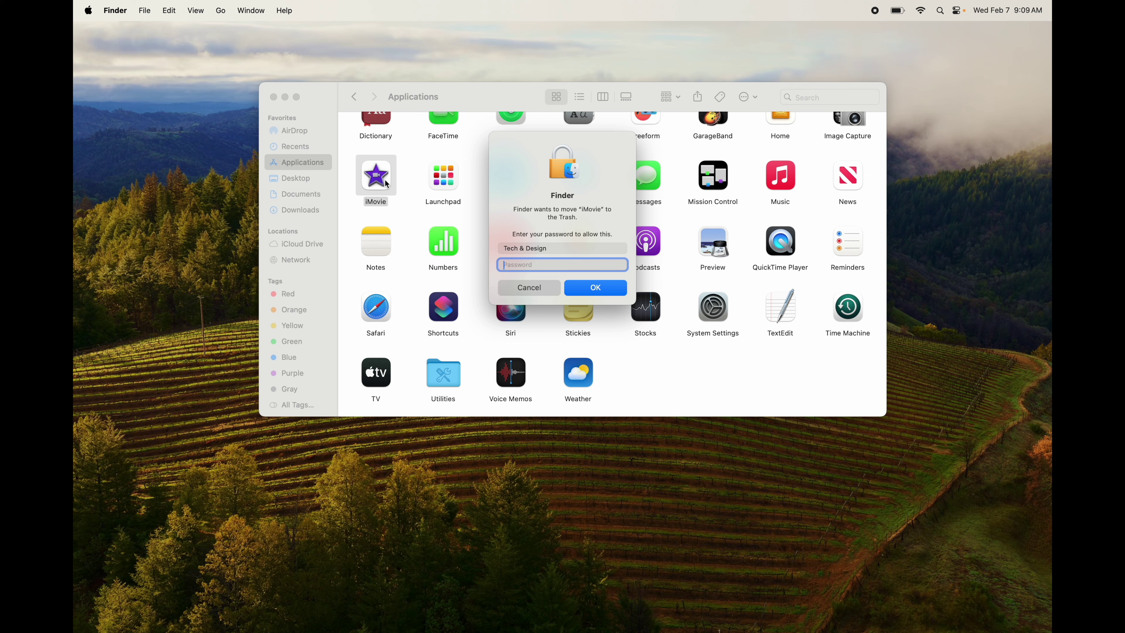
text(•••••)
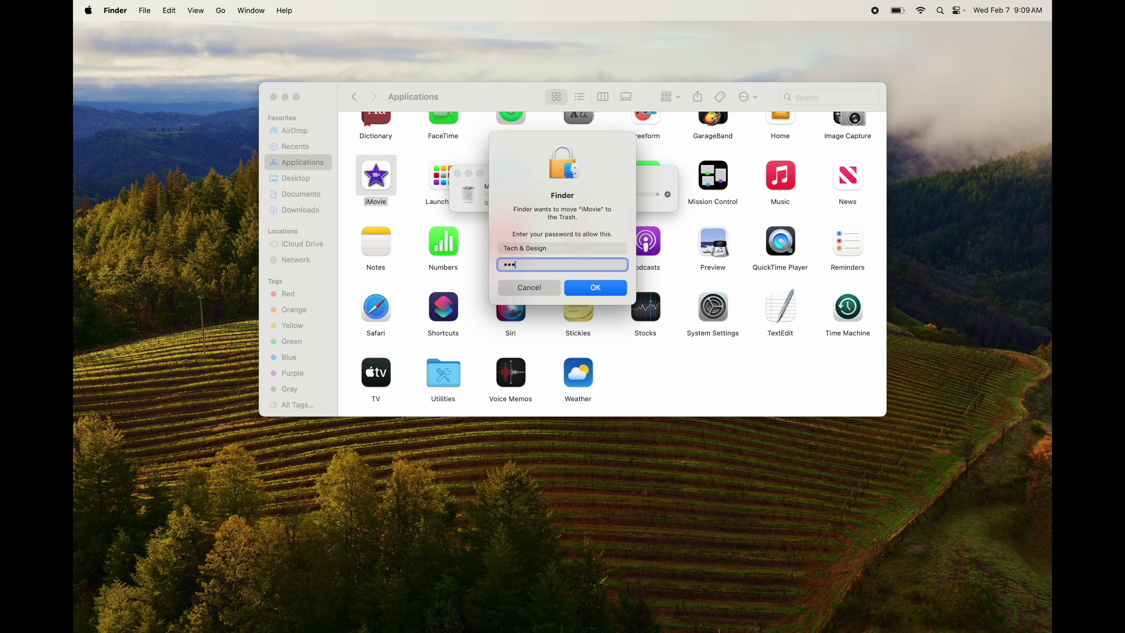
key(Return)
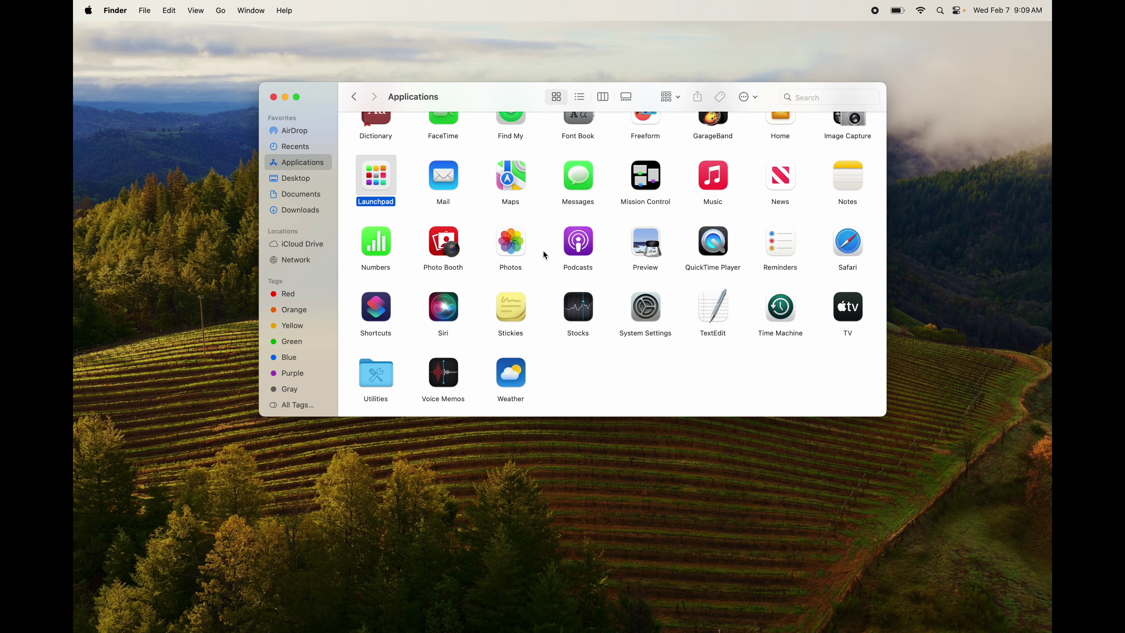
- Empty the Trash to permanently erase Pages and iMovie, confirm the deletion, and close the Applications window
scroll(542, 250, up, 5)
mouse_move(851, 629)
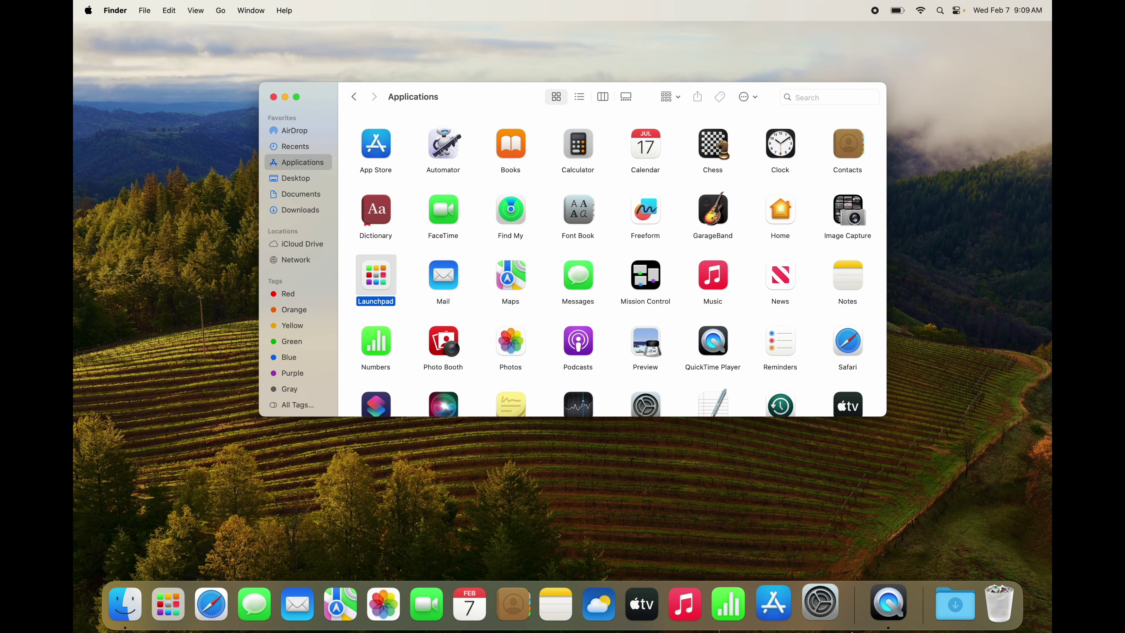
right_click(992, 622)
click(1004, 557)
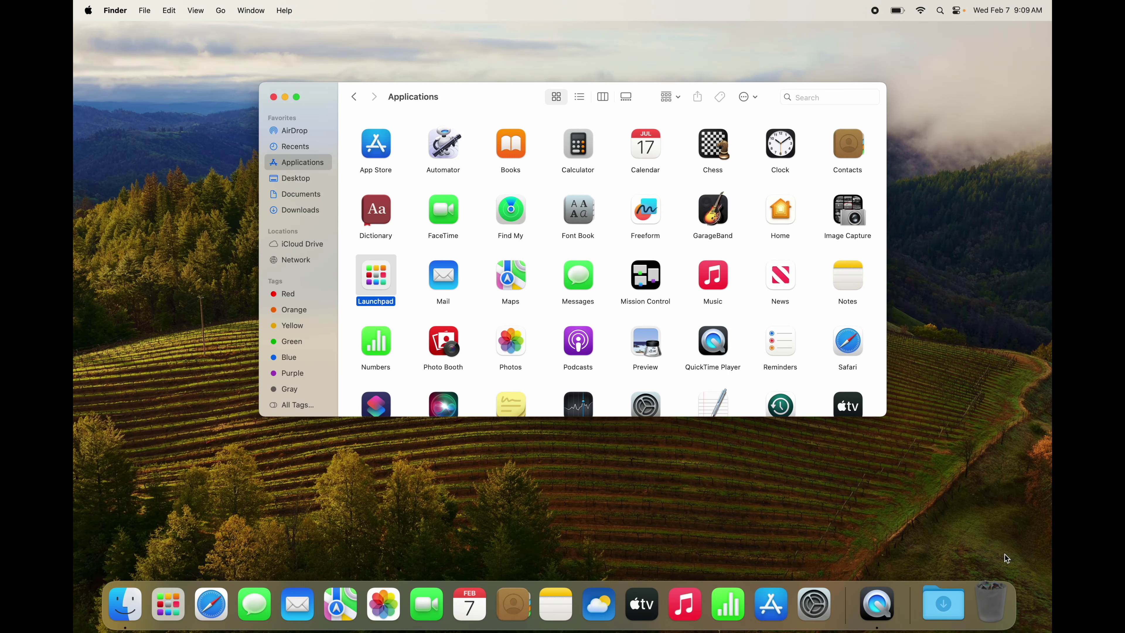
click(595, 255)
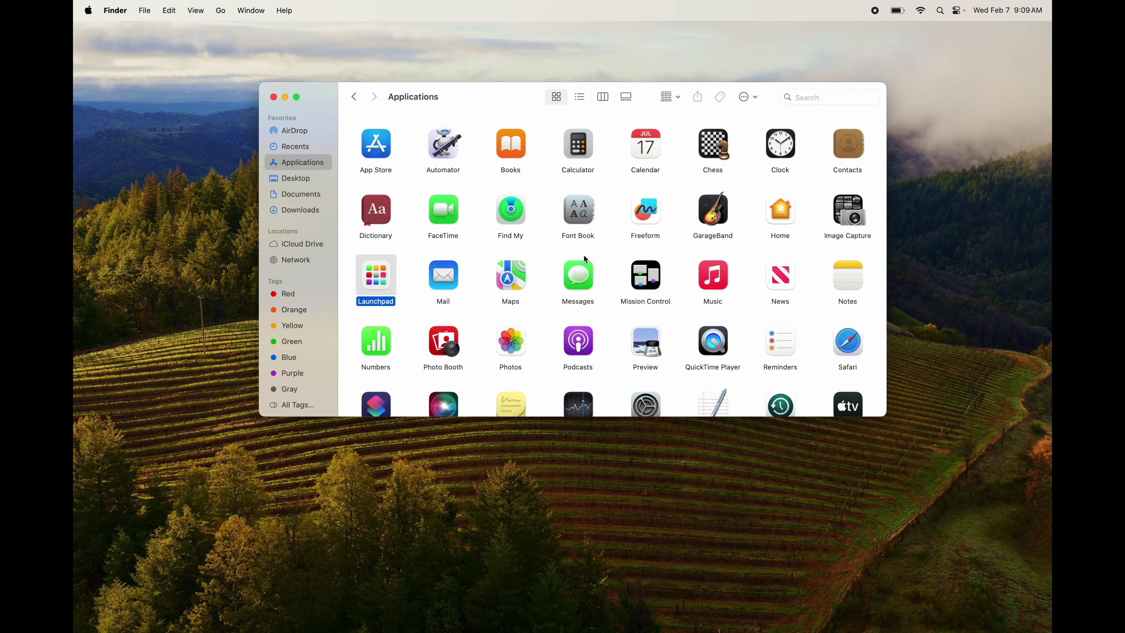
click(273, 97)
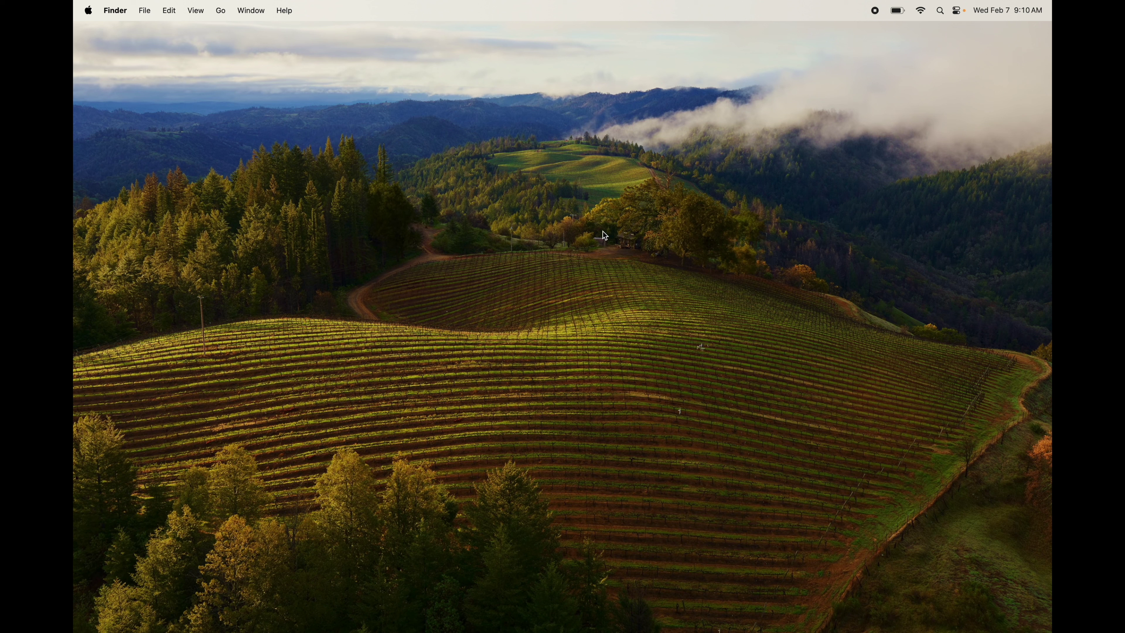
- Open System Settings, search for "wallpa", and open the wallpaper settings, moving the window toward the centre of the desktop
right_click(551, 232)
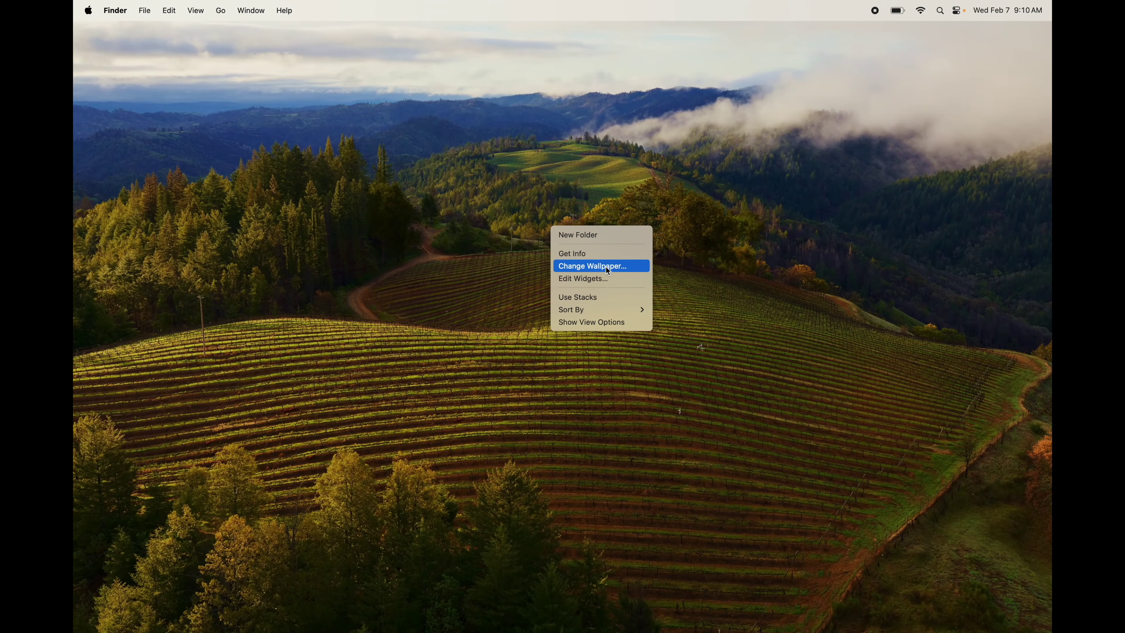
click(679, 415)
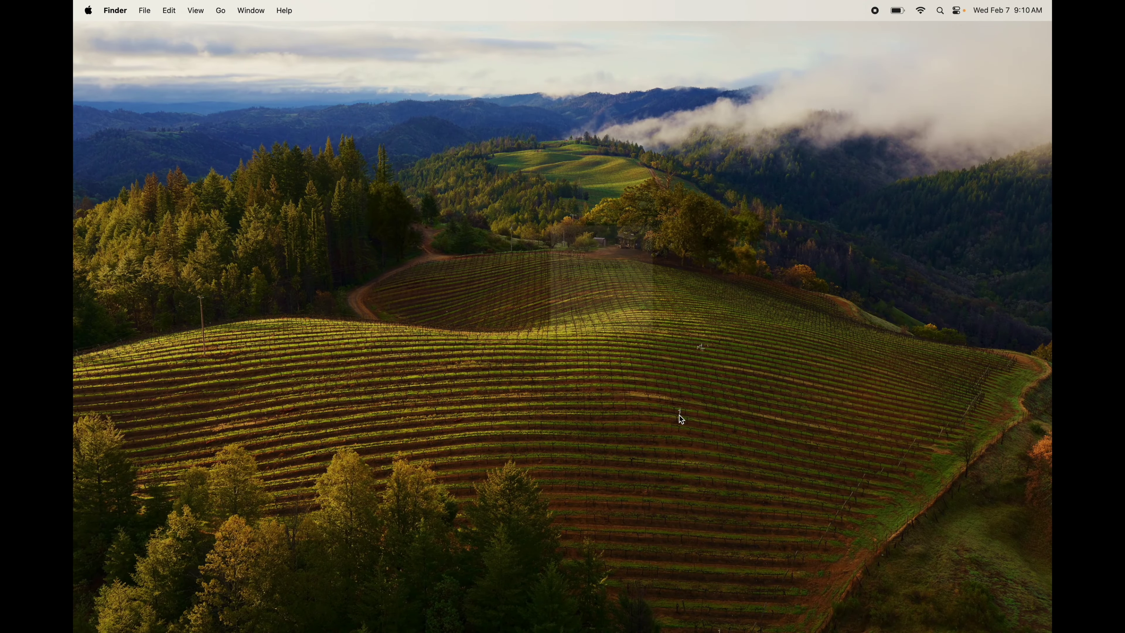
mouse_move(796, 610)
click(827, 602)
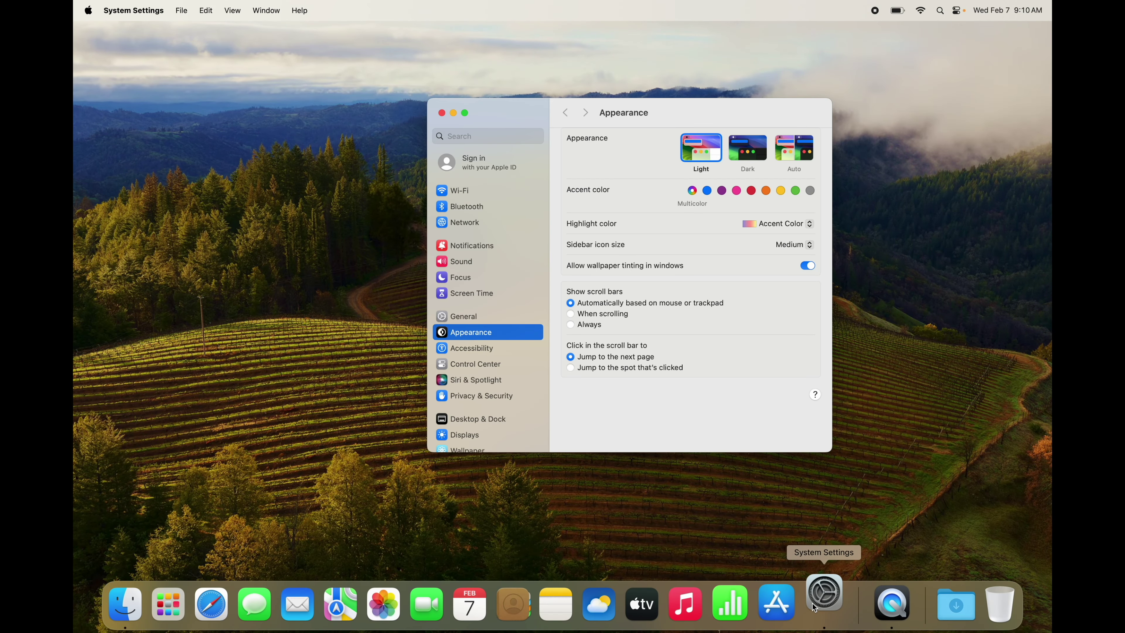
click(458, 135)
text(wallpa)
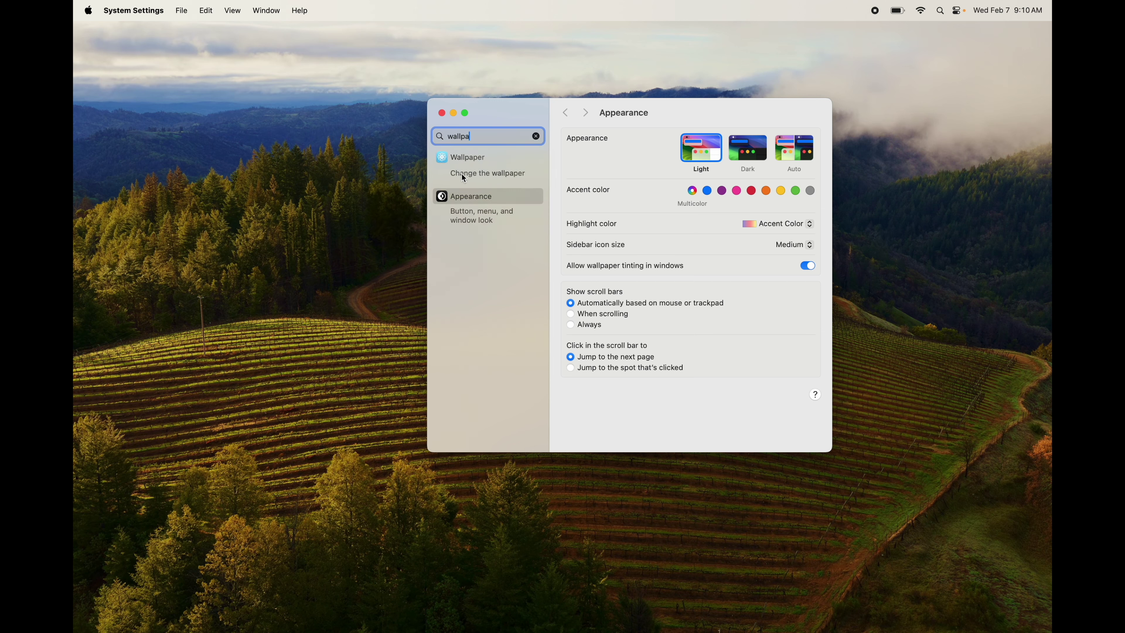
click(461, 173)
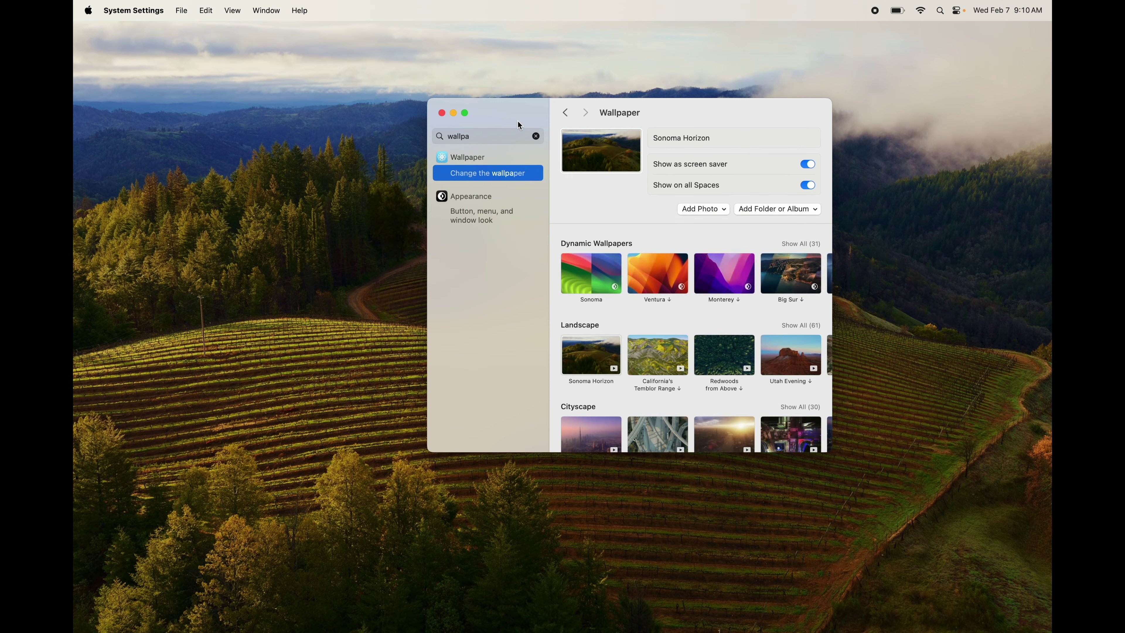
drag(516, 114, 436, 118)
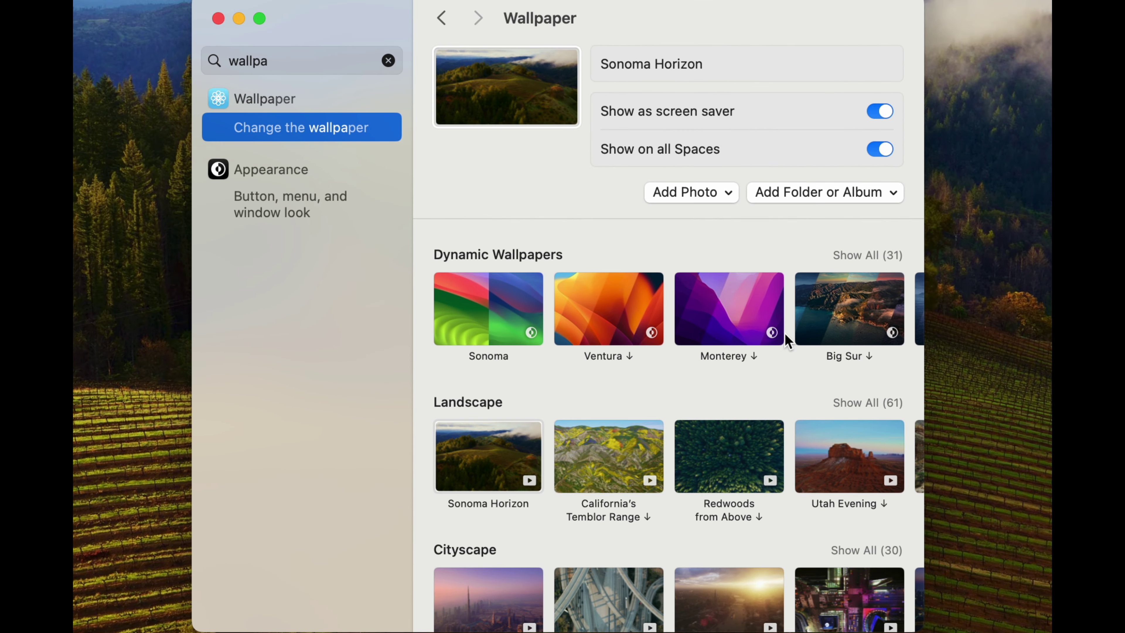
- Try the Sonoma, Big Sur, Redwoods from Above, California's Temblor Range and Sonoma Horizon wallpapers in turn
click(491, 306)
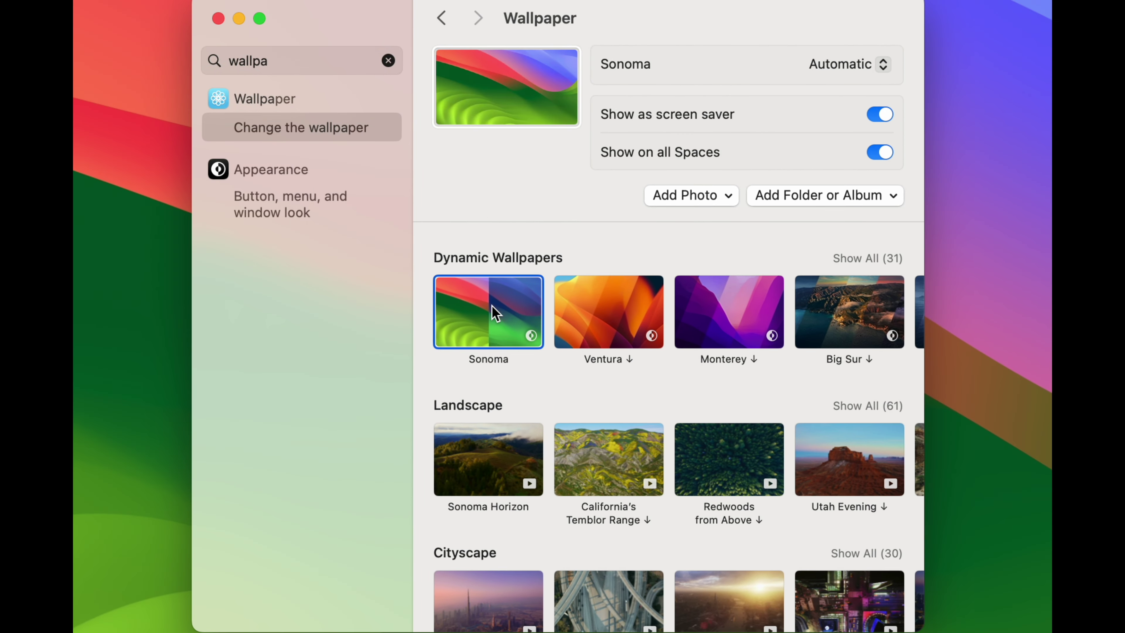
click(844, 323)
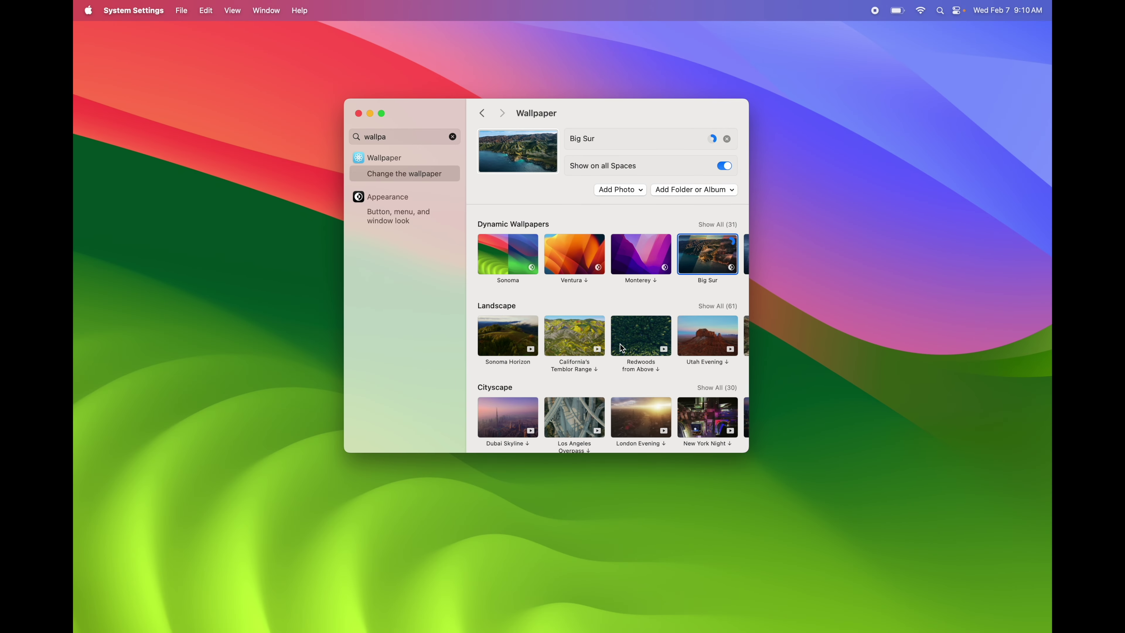
click(726, 394)
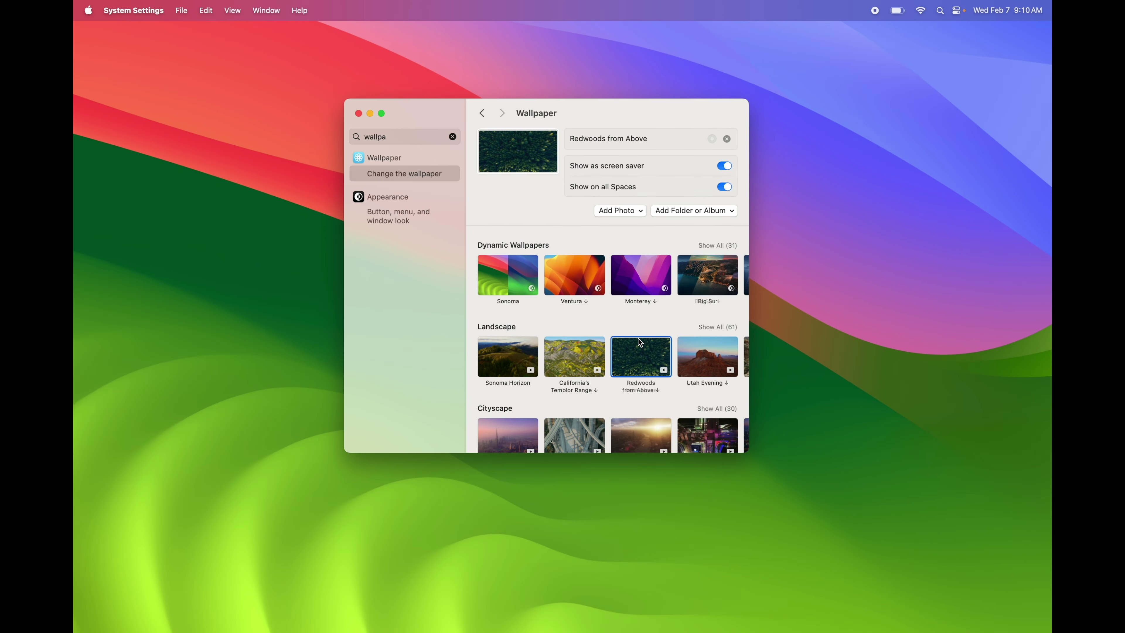
click(575, 354)
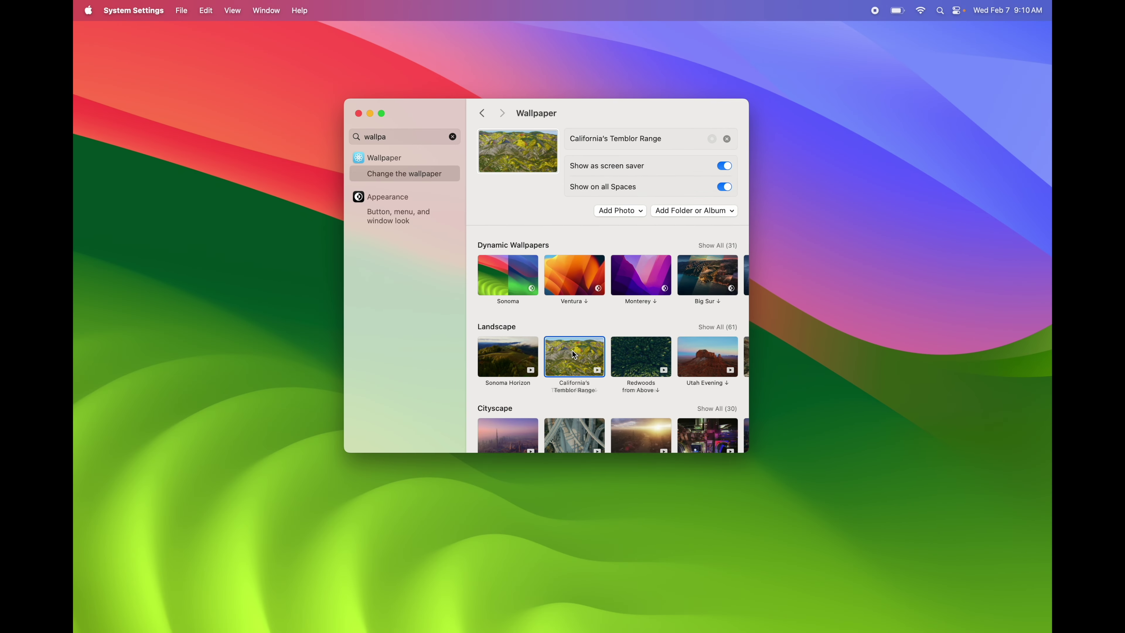
click(517, 356)
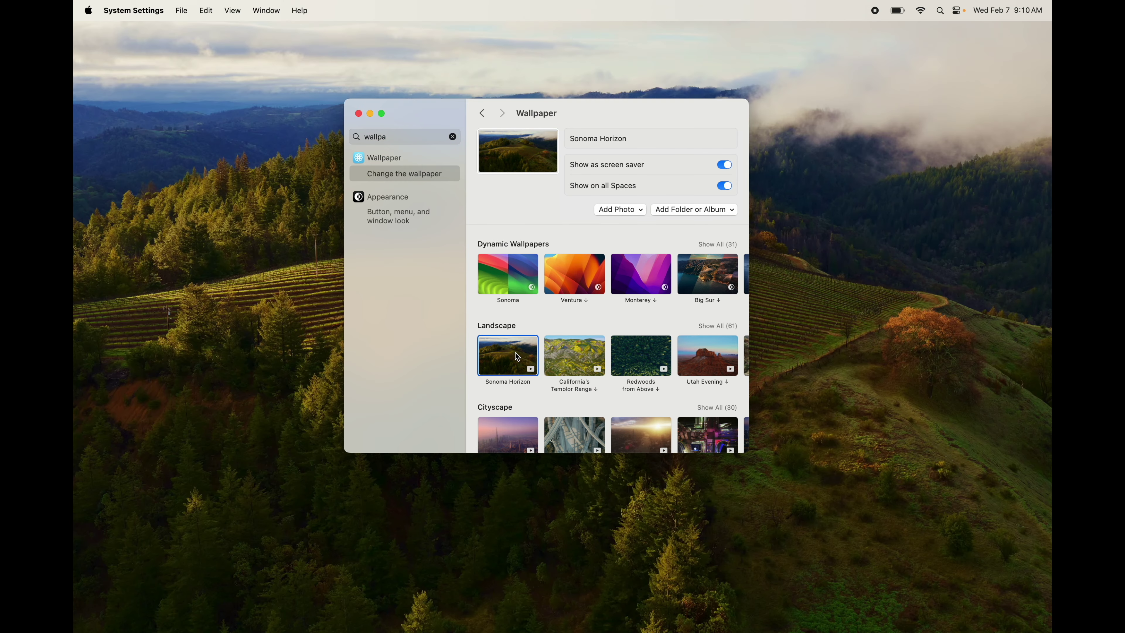
- Set the dynamic Sonoma wallpaper and look through the wallpaper categories down to Pictures
click(514, 283)
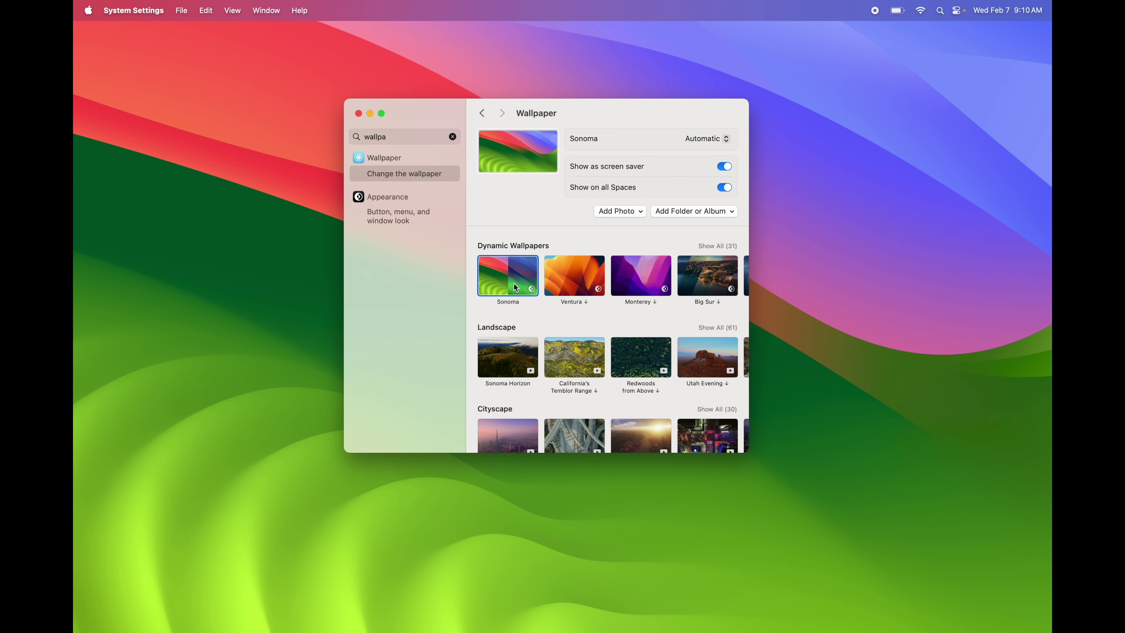
scroll(515, 287, down, 15)
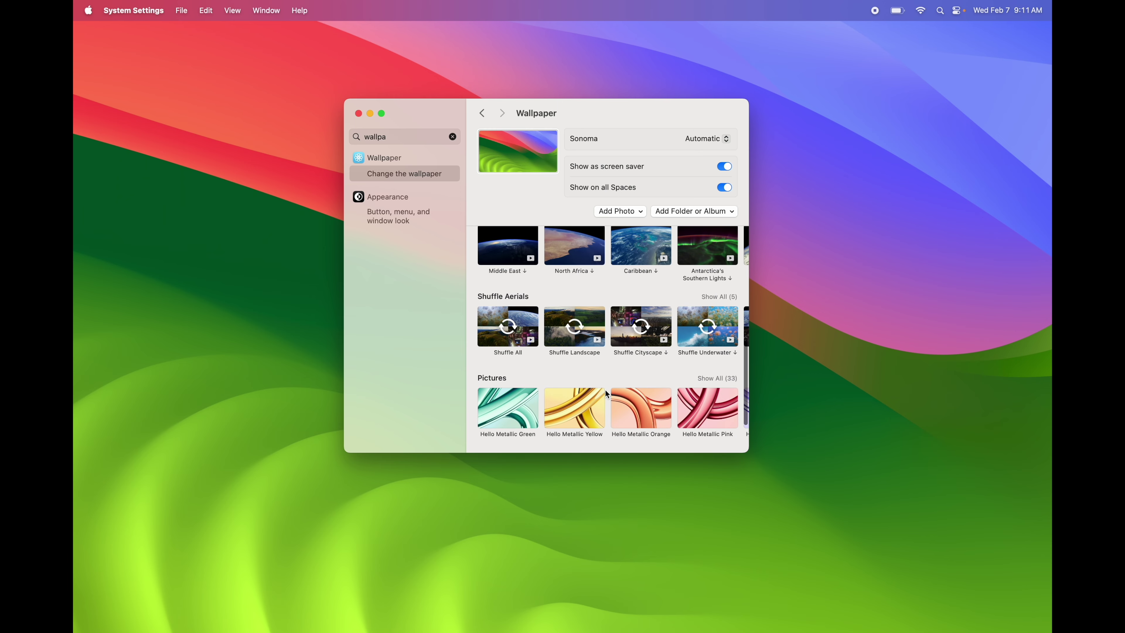
scroll(607, 394, down, 3)
scroll(606, 393, up, 10)
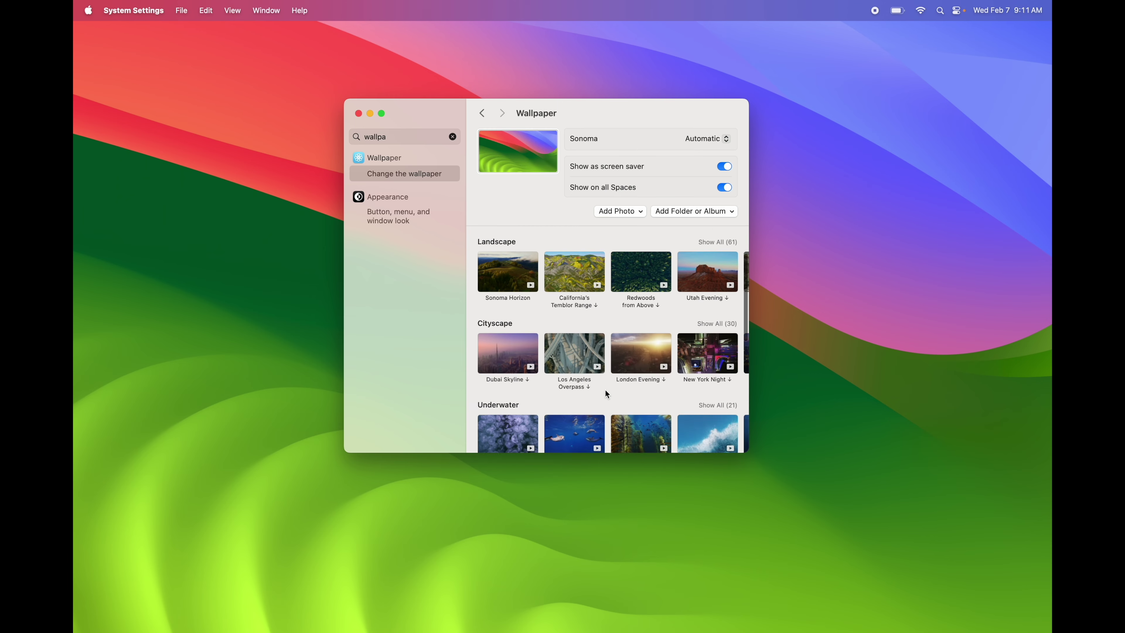
scroll(606, 393, up, 3)
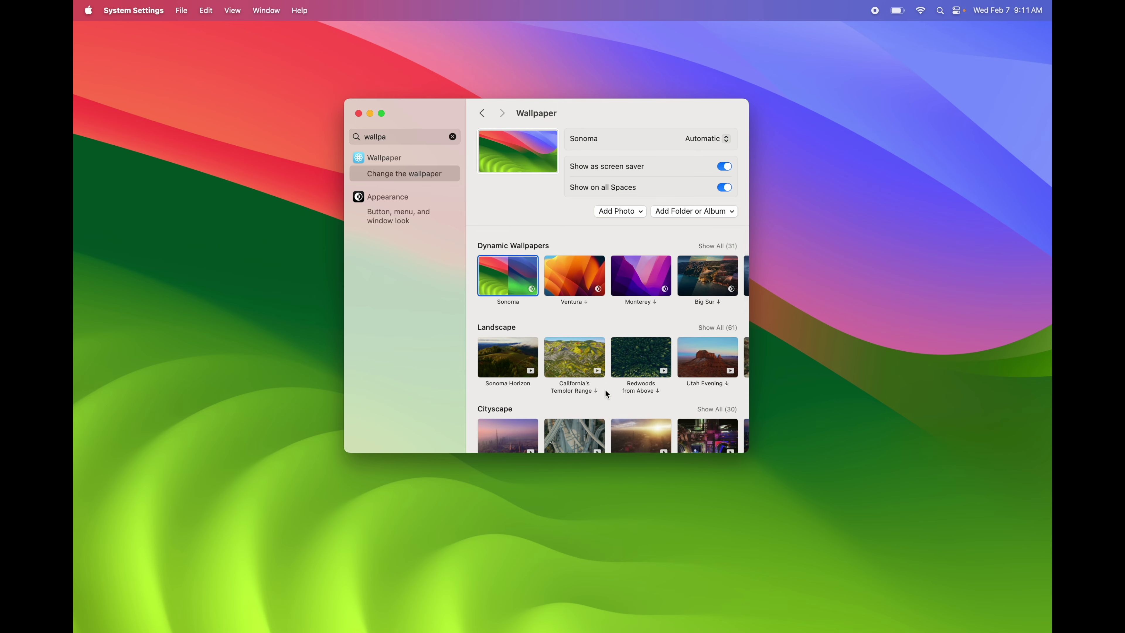